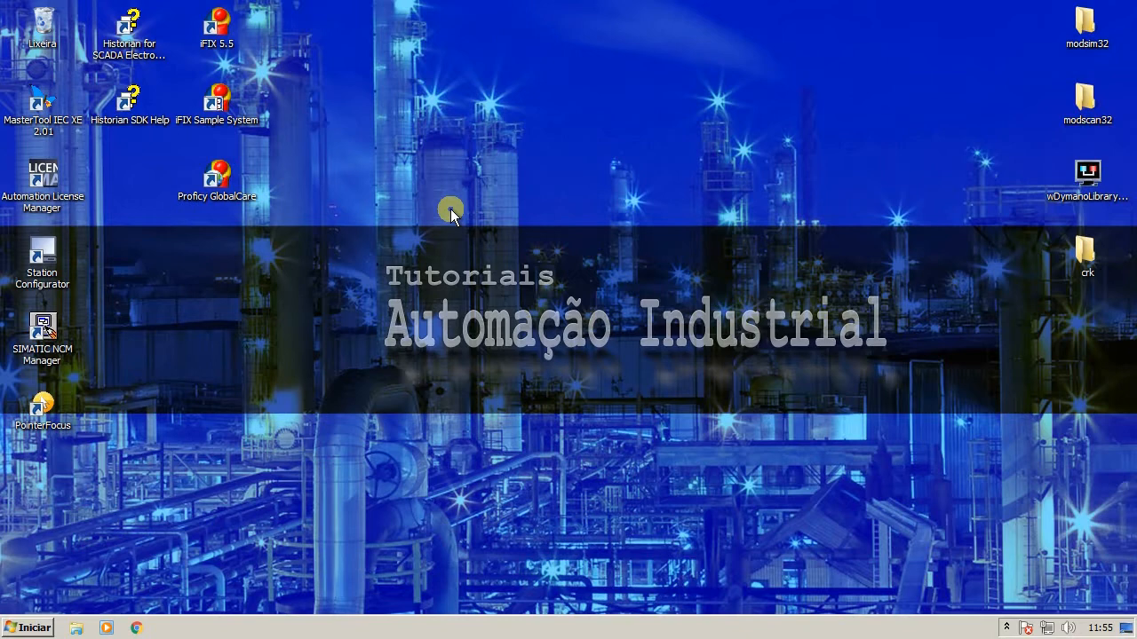
Open System Configuration from the Proficy HMI SCADA - iFIX 5.5 program group and create a new SCU file
{"action": "key", "text": "super"}
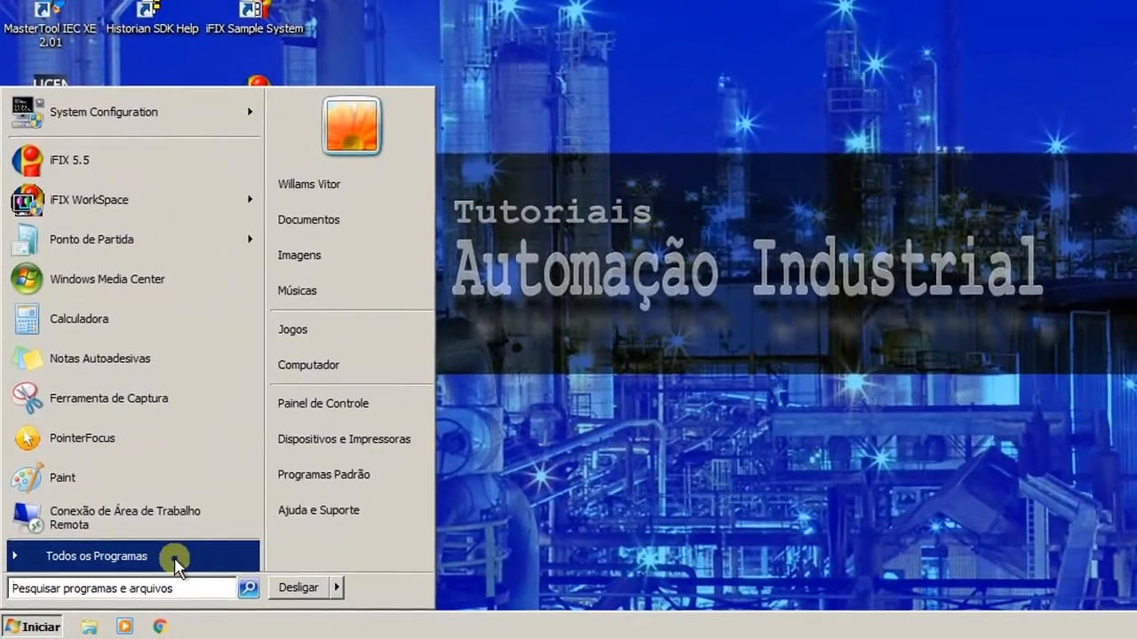
{"action": "left_click", "coordinate": [169, 558]}
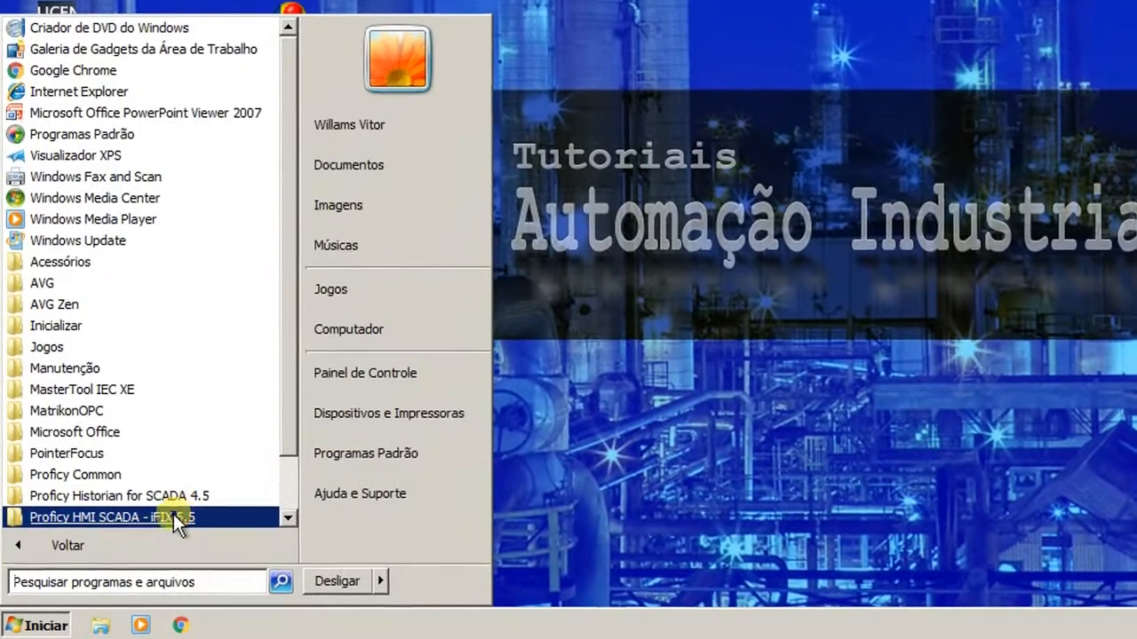
{"action": "left_click", "coordinate": [164, 525]}
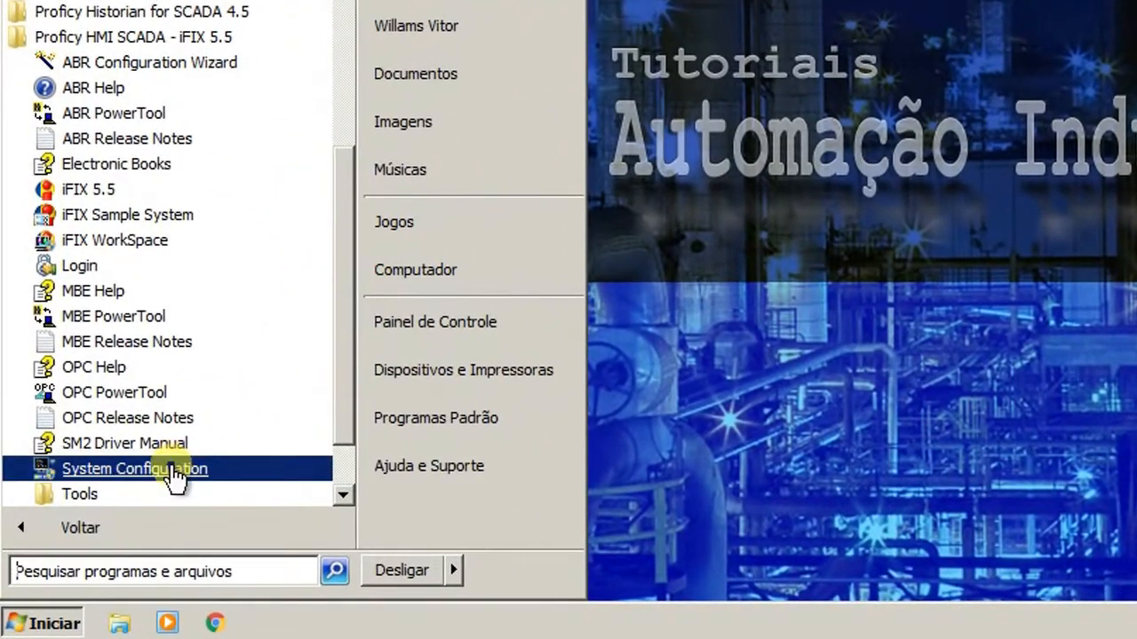
{"action": "left_click", "coordinate": [175, 477]}
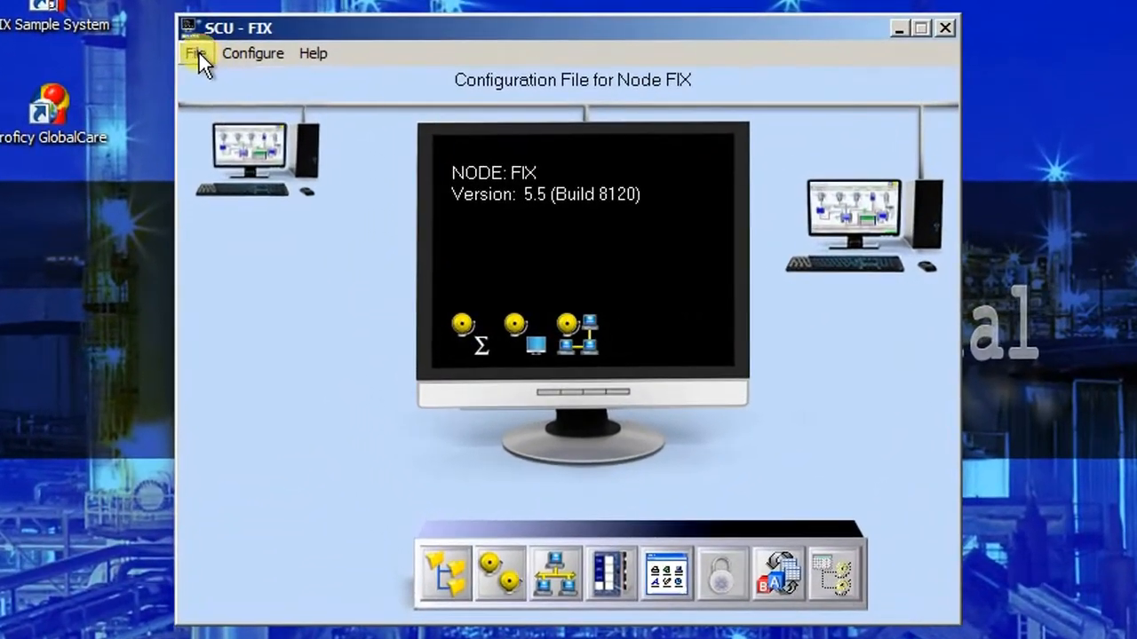
{"action": "left_click", "coordinate": [196, 54]}
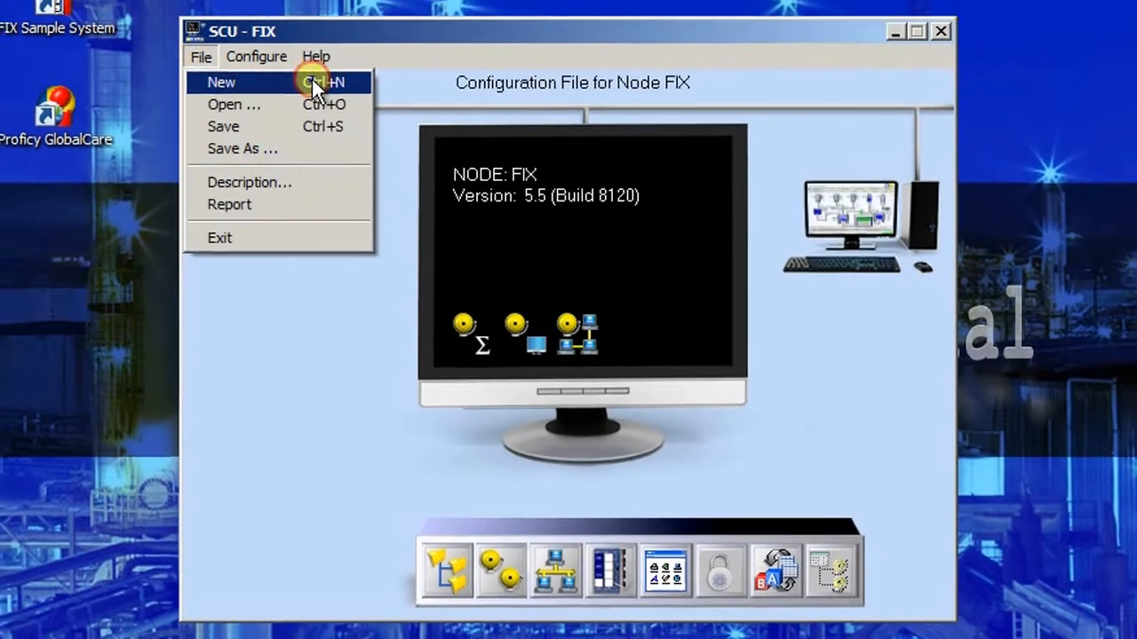
{"action": "left_click", "coordinate": [308, 79]}
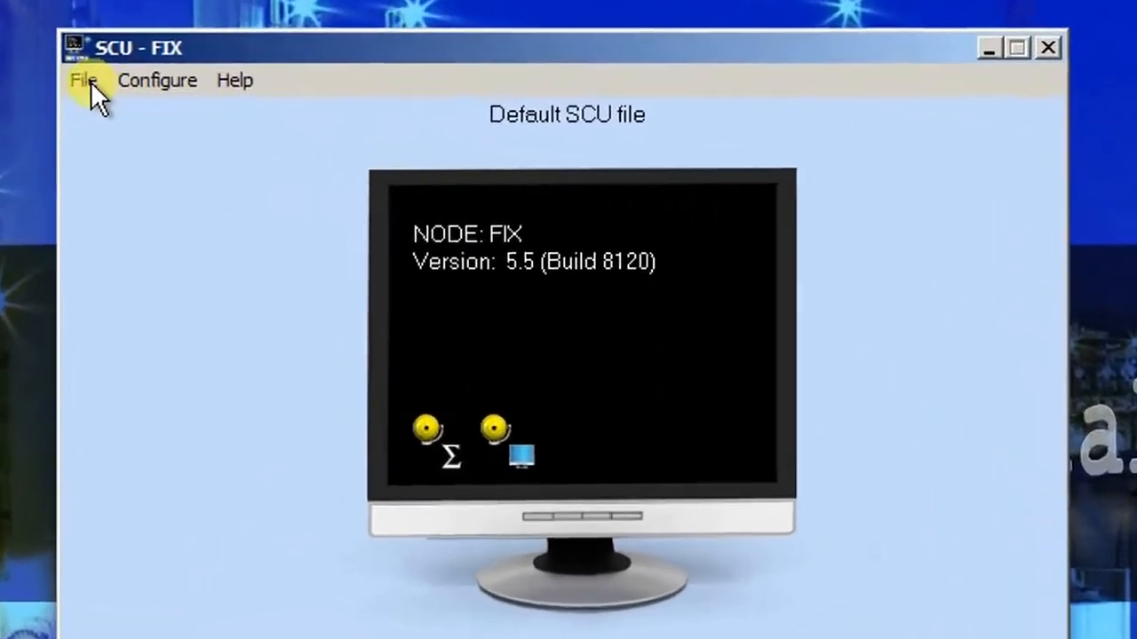
{"action": "left_click", "coordinate": [235, 118]}
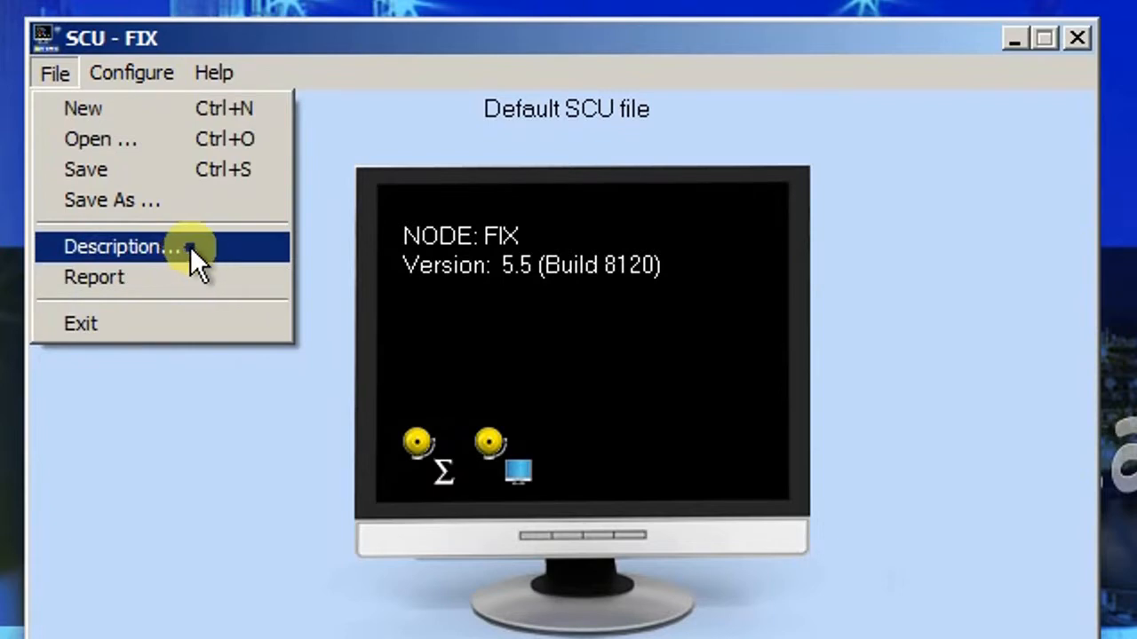
{"action": "mouse_move", "coordinate": [133, 73]}
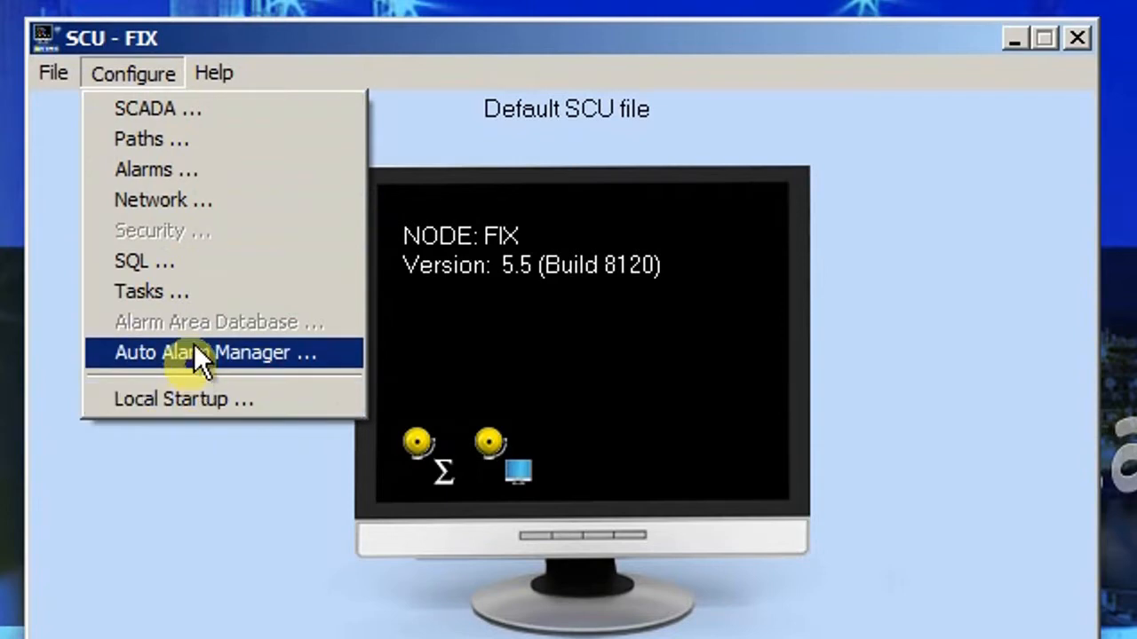
{"action": "mouse_move", "coordinate": [210, 71]}
{"action": "left_click", "coordinate": [216, 421]}
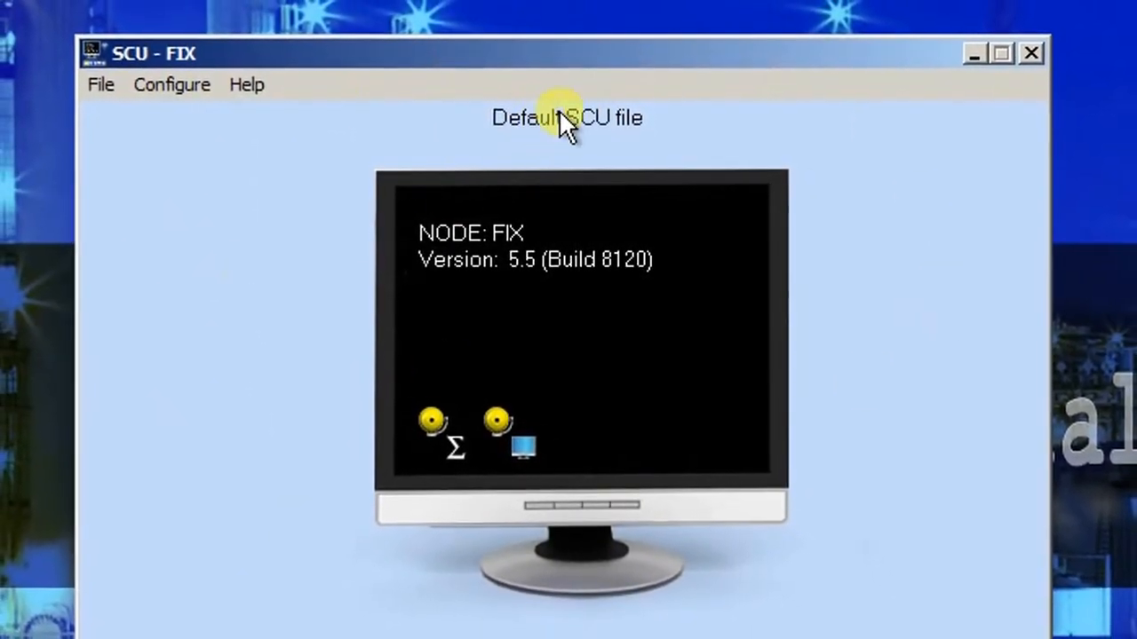
{"action": "left_click", "coordinate": [553, 114]}
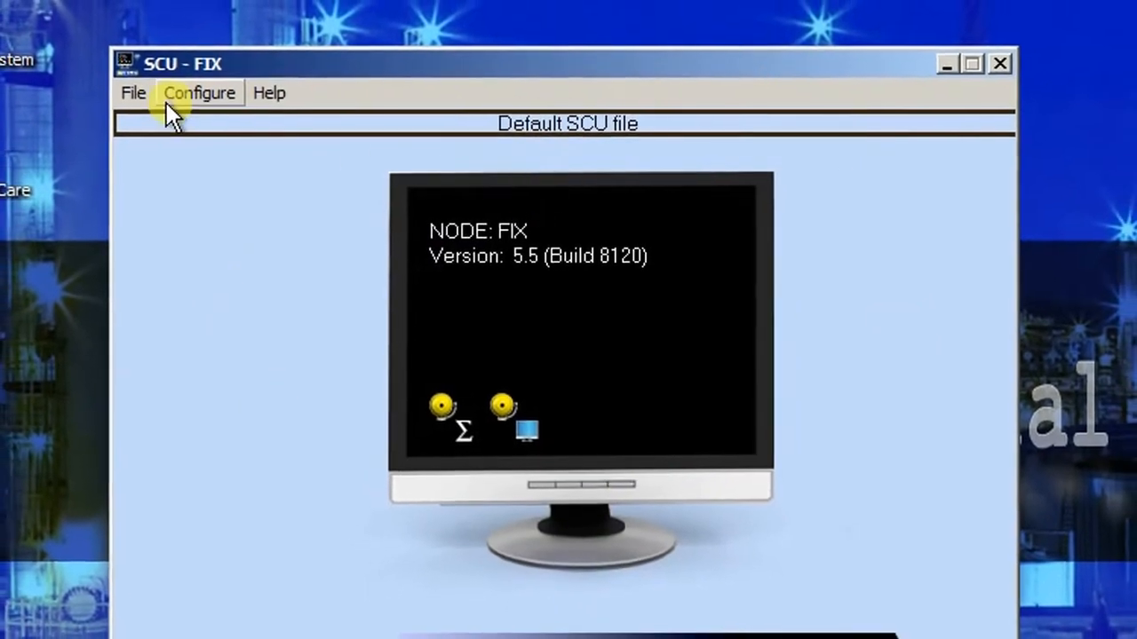
{"action": "left_click", "coordinate": [142, 94]}
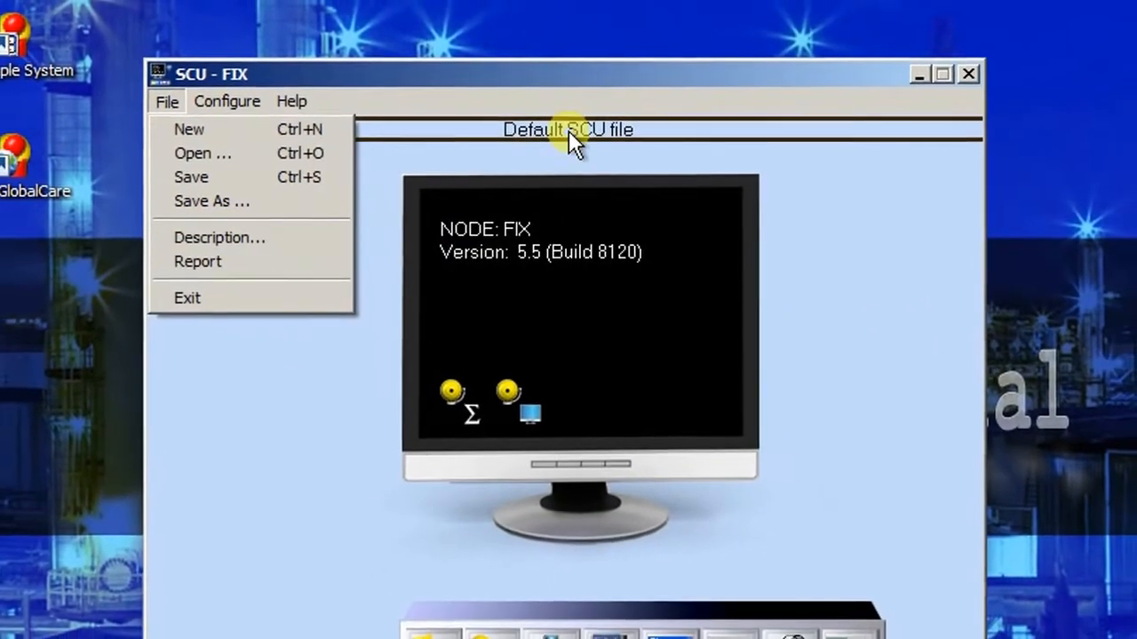
{"action": "left_click", "coordinate": [465, 228]}
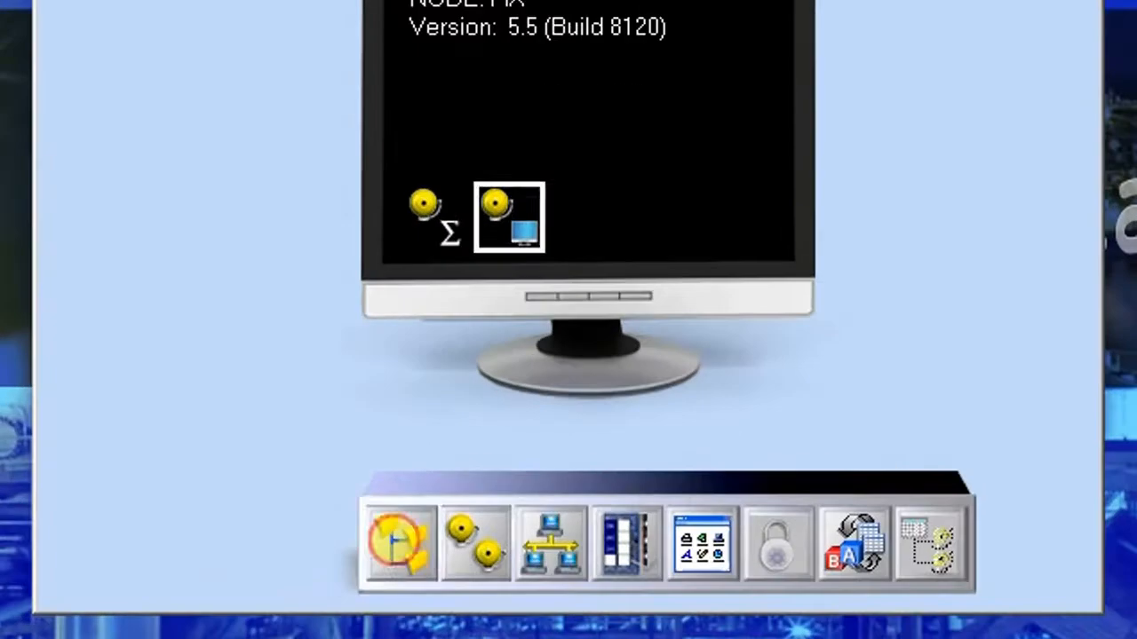
View the default application paths in the path configuration and close it without saving
{"action": "left_click", "coordinate": [484, 495]}
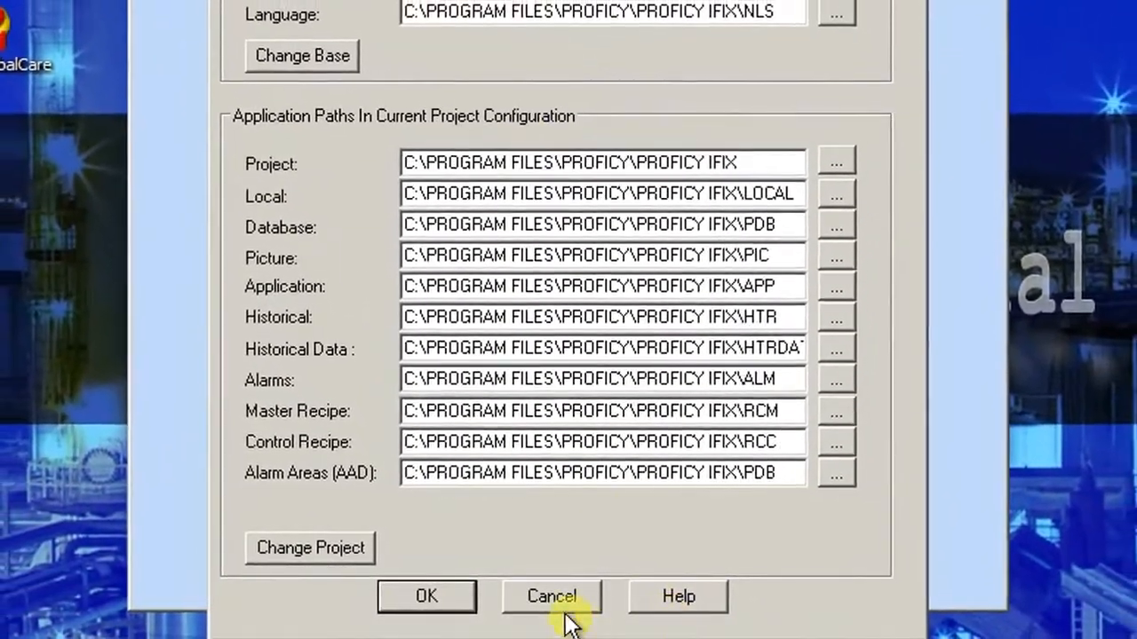
{"action": "left_click", "coordinate": [551, 596]}
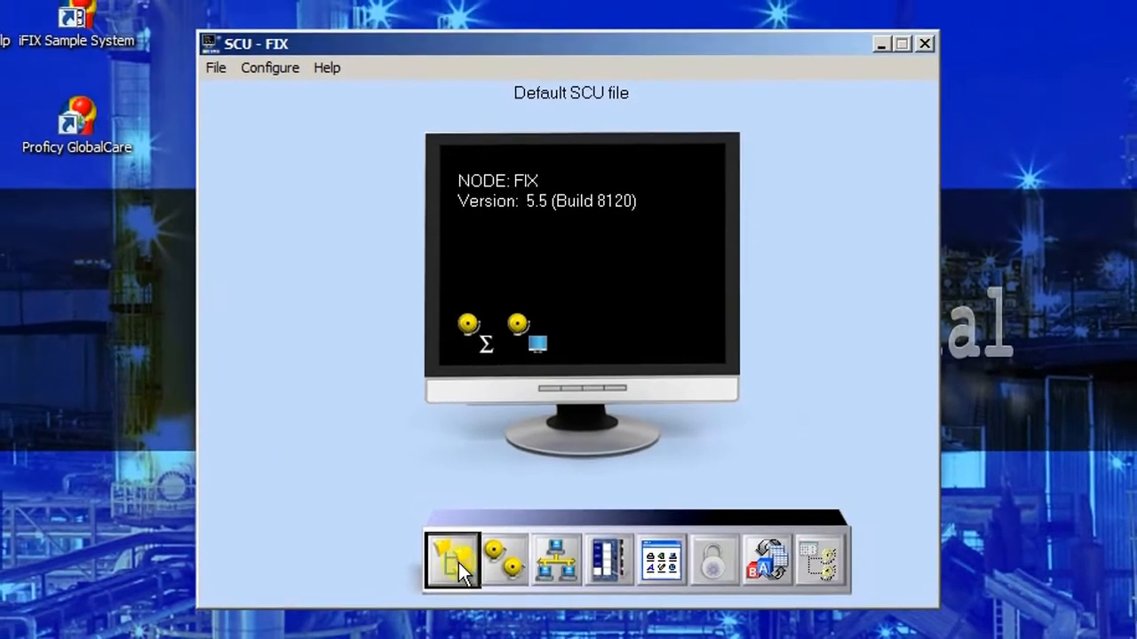
In the path configuration, change the project path to C:\IFIXAPLIC\TUTOR01 and generate the iFIX default files in the new project
{"action": "left_click", "coordinate": [459, 563]}
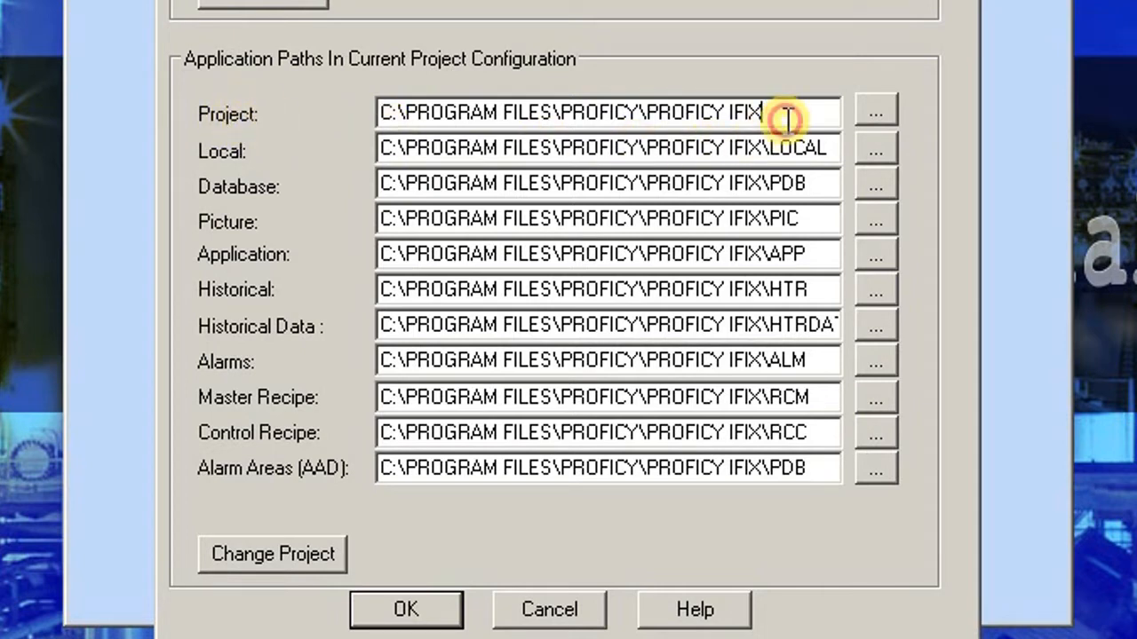
{"action": "left_click_drag", "start_coordinate": [790, 114], "coordinate": [220, 120]}
{"action": "type", "text": "C"}
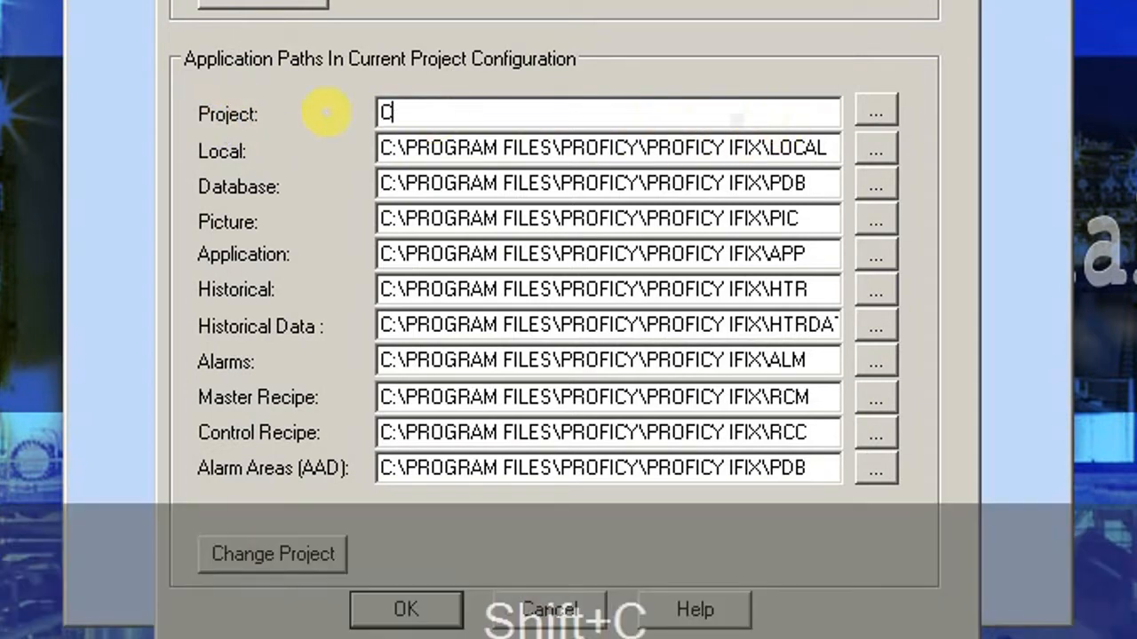
{"action": "type", "text": ":"}
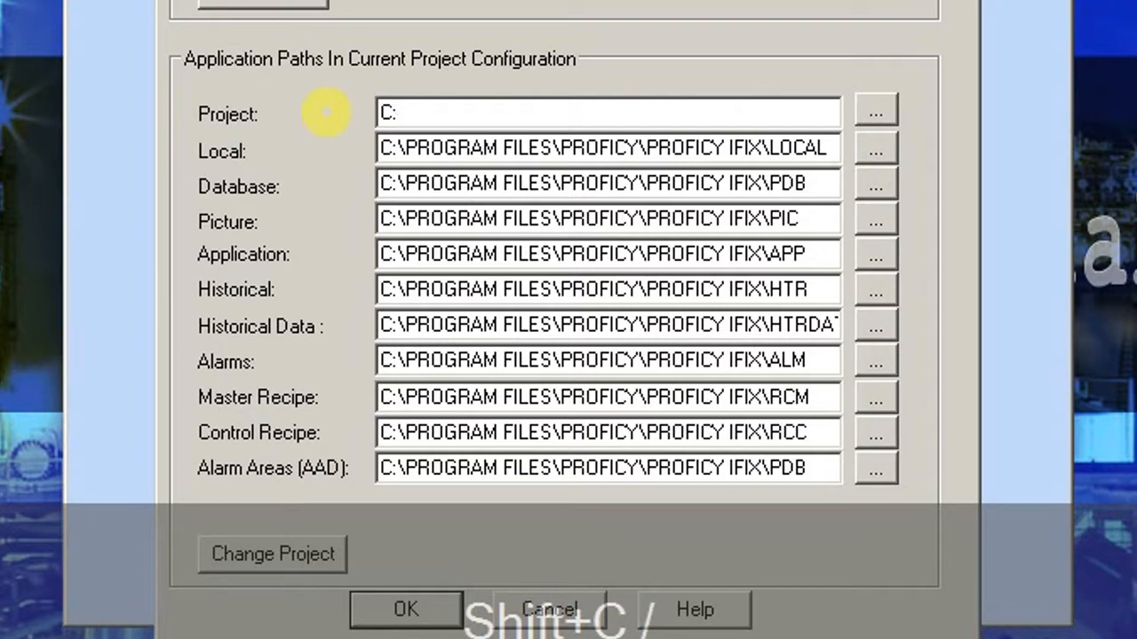
{"action": "type", "text": "\\IFI"}
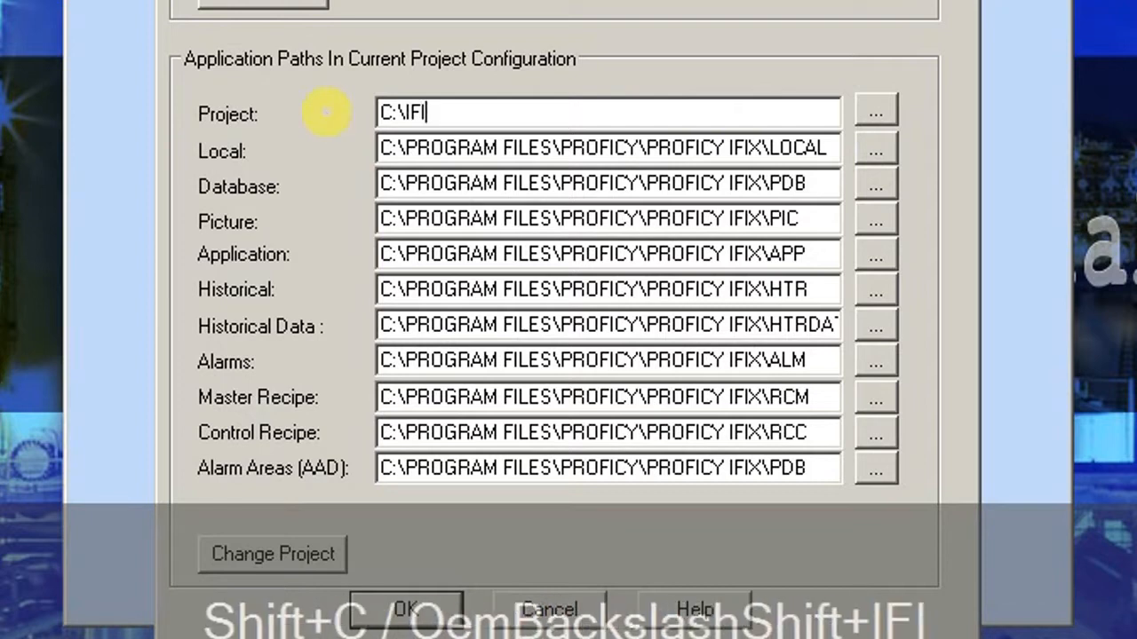
{"action": "type", "text": "XAPLIC"}
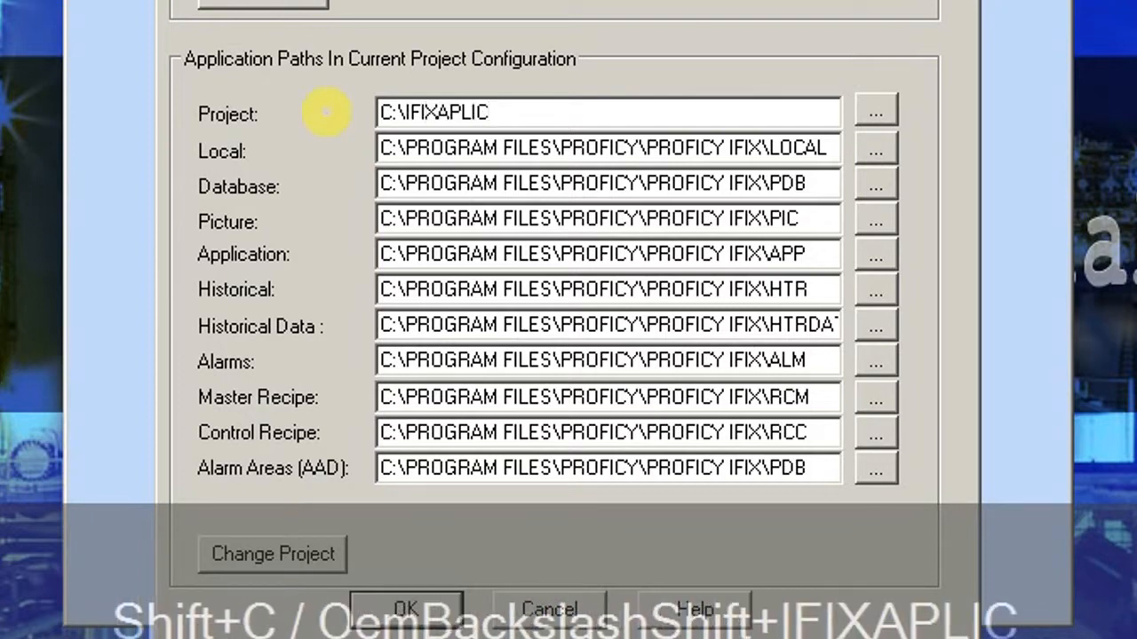
{"action": "type", "text": "\\"}
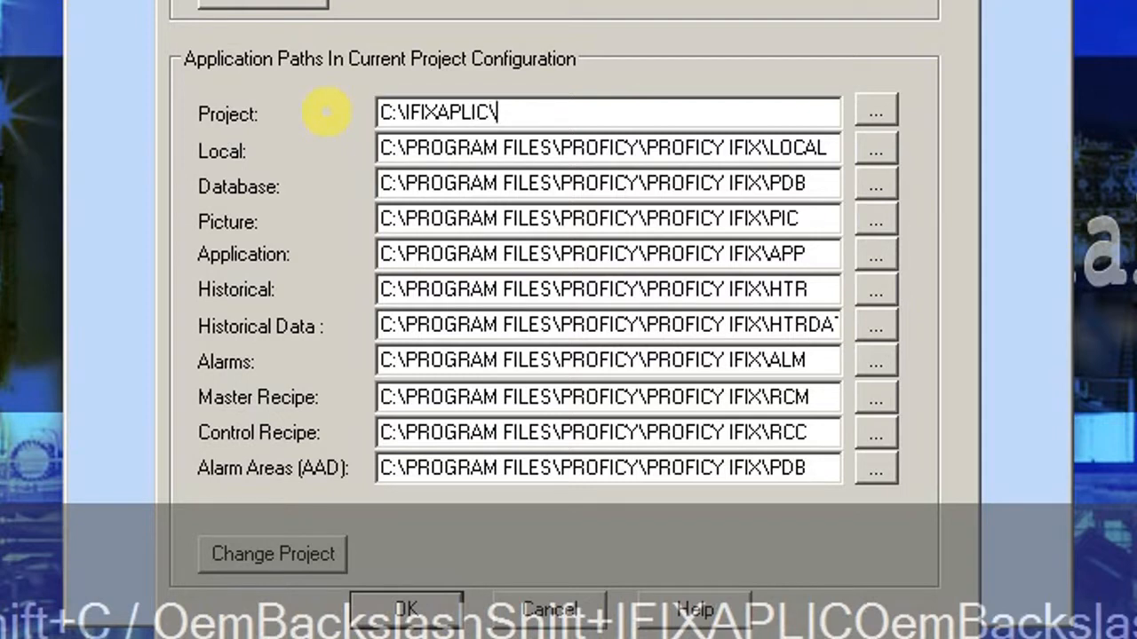
{"action": "type", "text": "TUTOR01"}
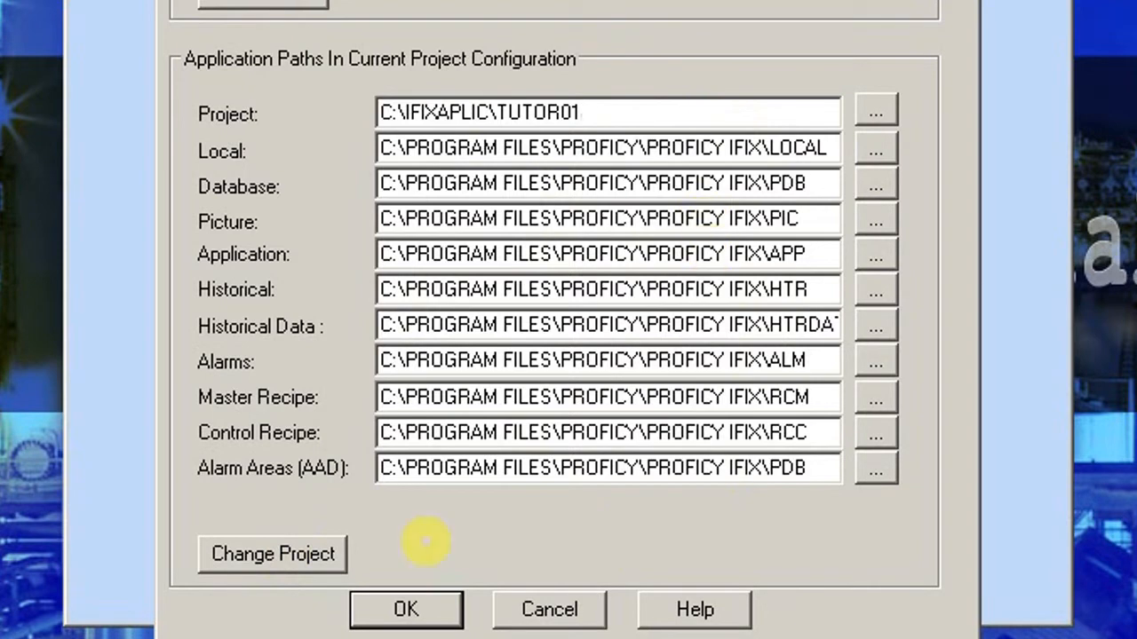
{"action": "left_click", "coordinate": [272, 553]}
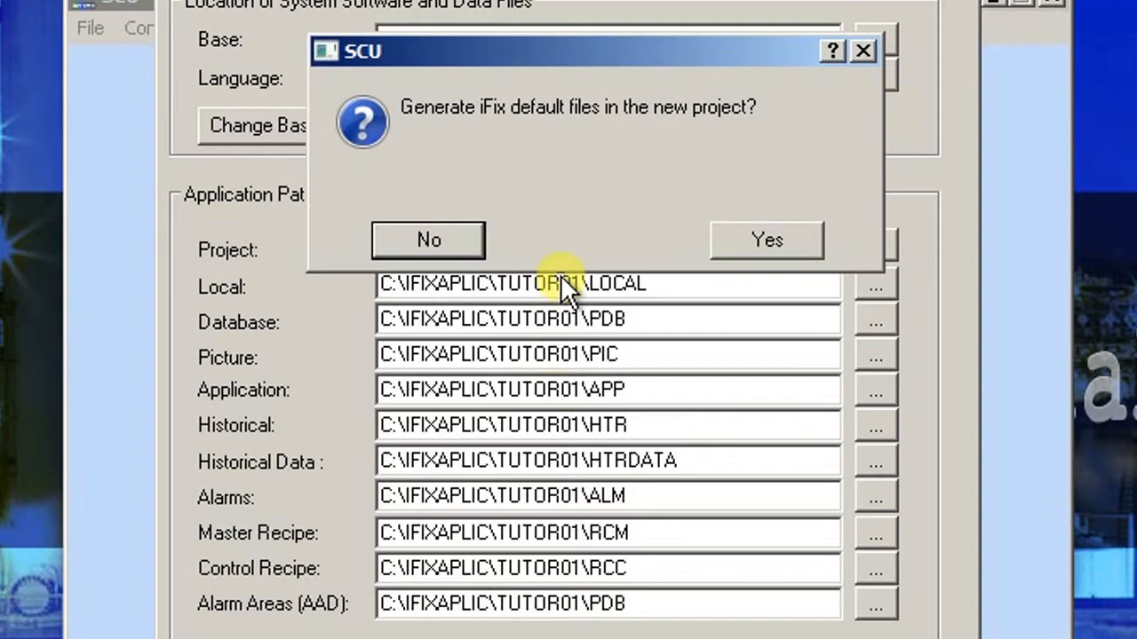
{"action": "left_click", "coordinate": [769, 244]}
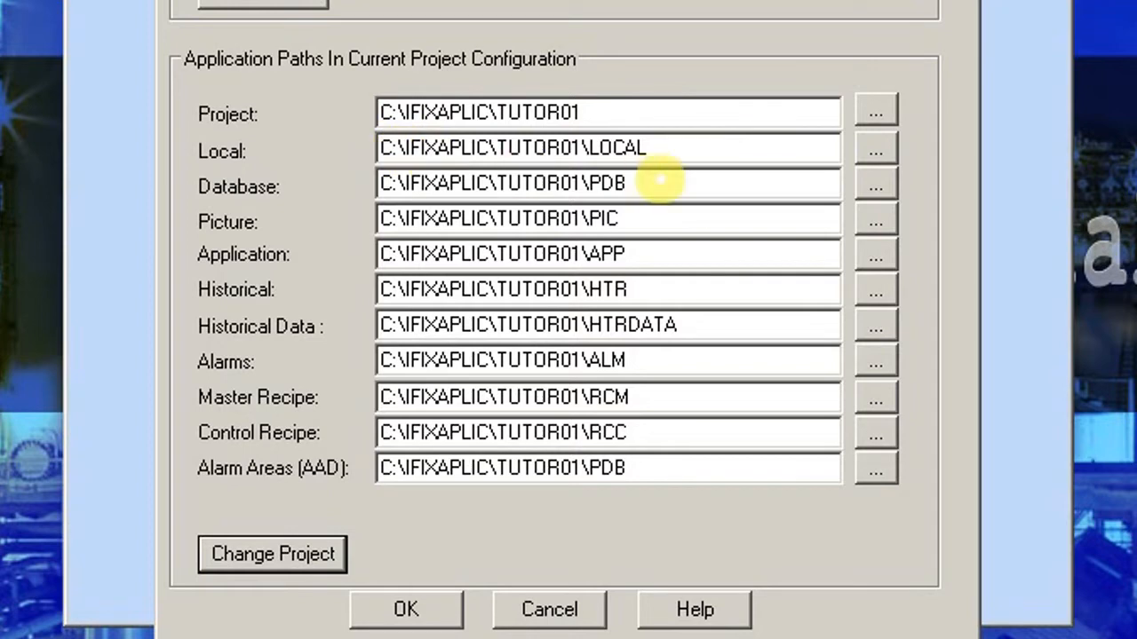
Examine the new project's Database, Picture, Application, Historical, Historical Data, Alarms and Alarm Areas paths
{"action": "left_click_drag", "start_coordinate": [487, 183], "coordinate": [306, 169]}
{"action": "left_click", "coordinate": [659, 183]}
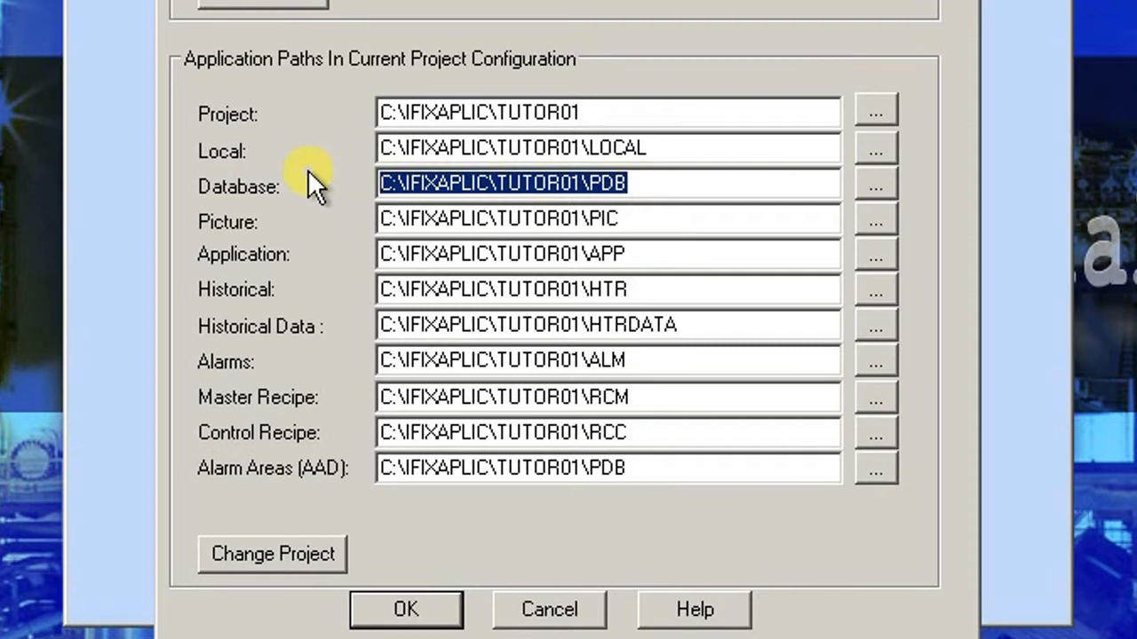
{"action": "left_click_drag", "start_coordinate": [675, 219], "coordinate": [284, 216]}
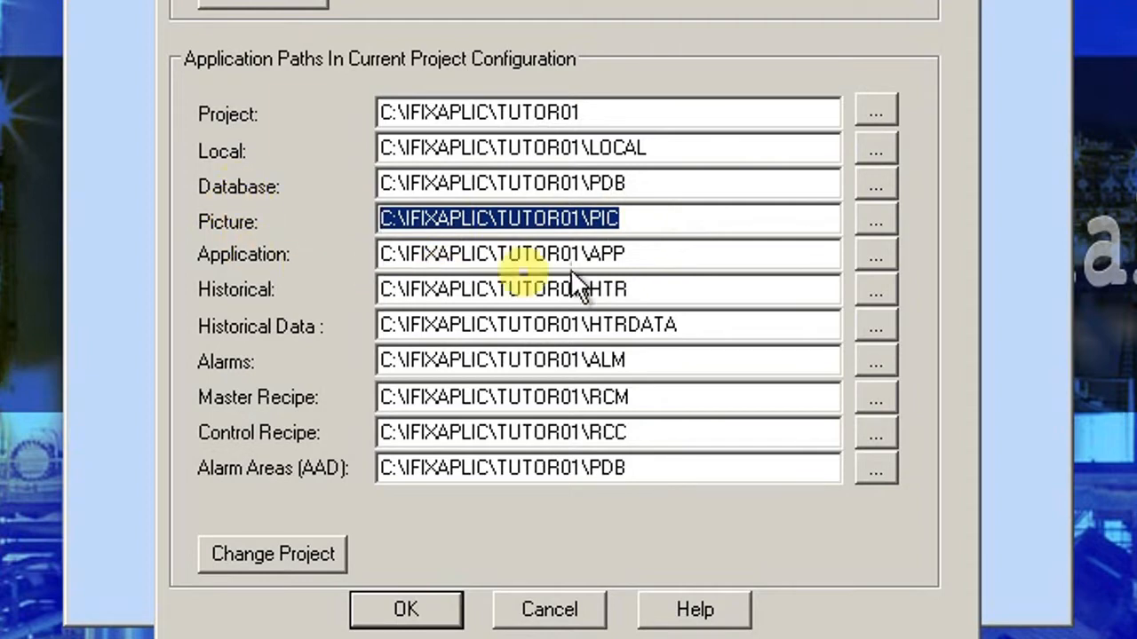
{"action": "left_click_drag", "start_coordinate": [634, 253], "coordinate": [330, 254]}
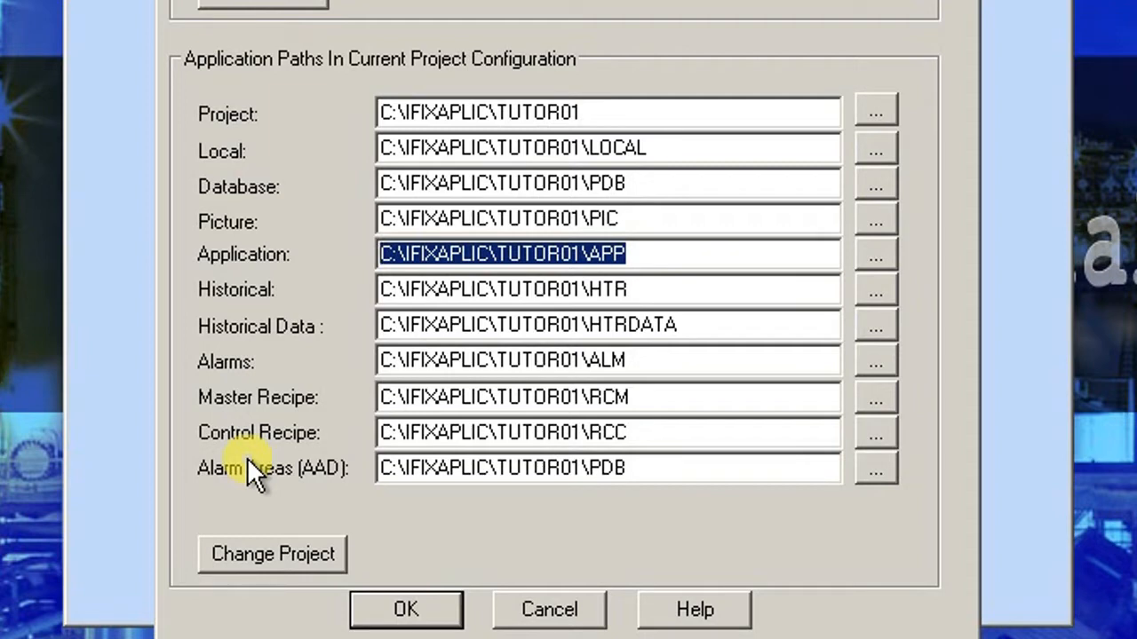
{"action": "left_click", "coordinate": [643, 289]}
{"action": "left_click_drag", "start_coordinate": [643, 289], "coordinate": [338, 293]}
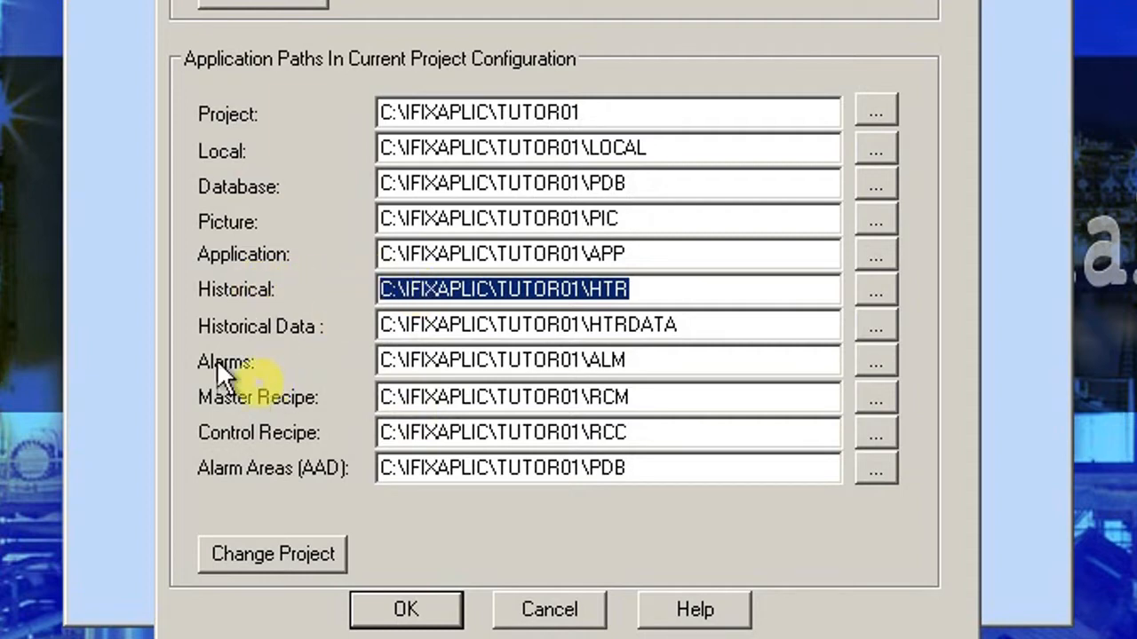
{"action": "left_click", "coordinate": [699, 325]}
{"action": "left_click_drag", "start_coordinate": [699, 325], "coordinate": [317, 325]}
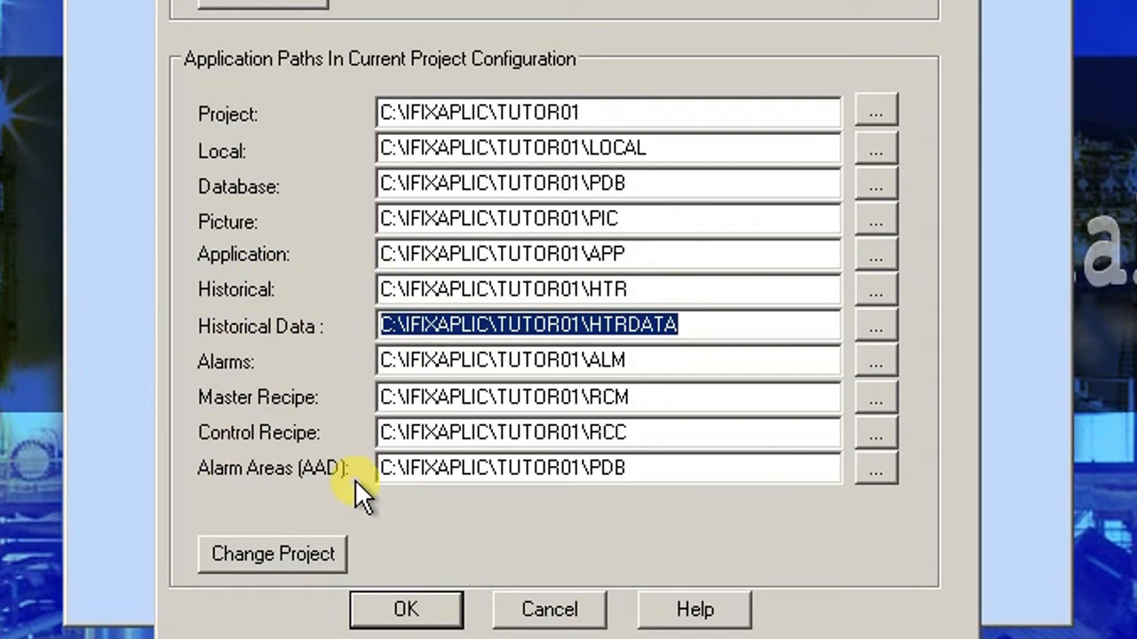
{"action": "left_click_drag", "start_coordinate": [681, 359], "coordinate": [250, 365]}
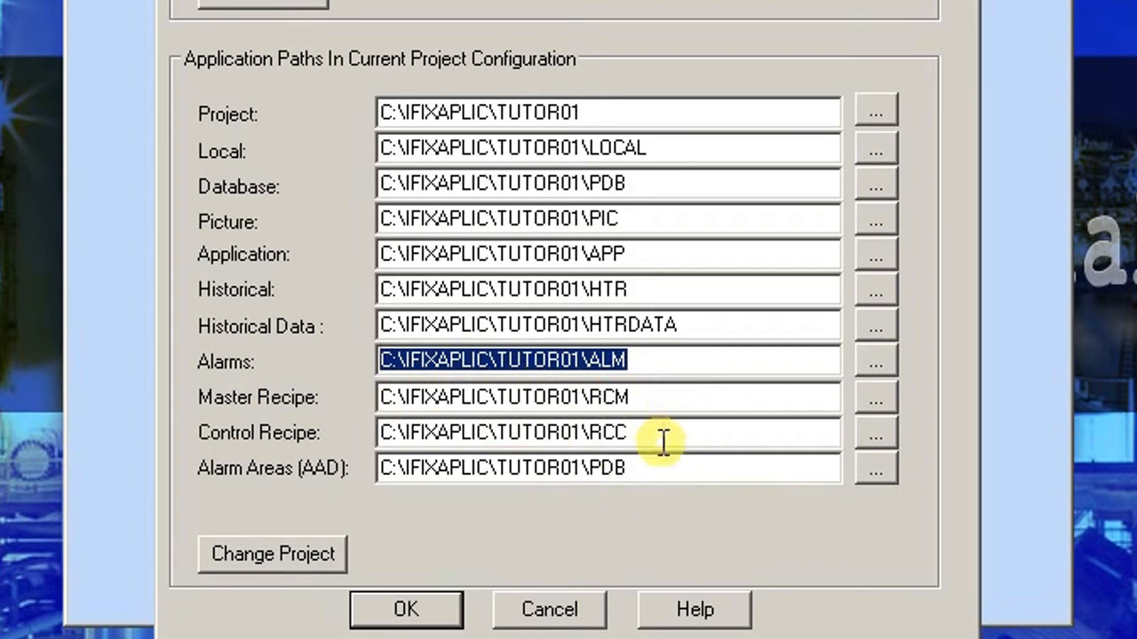
{"action": "left_click_drag", "start_coordinate": [629, 468], "coordinate": [292, 477]}
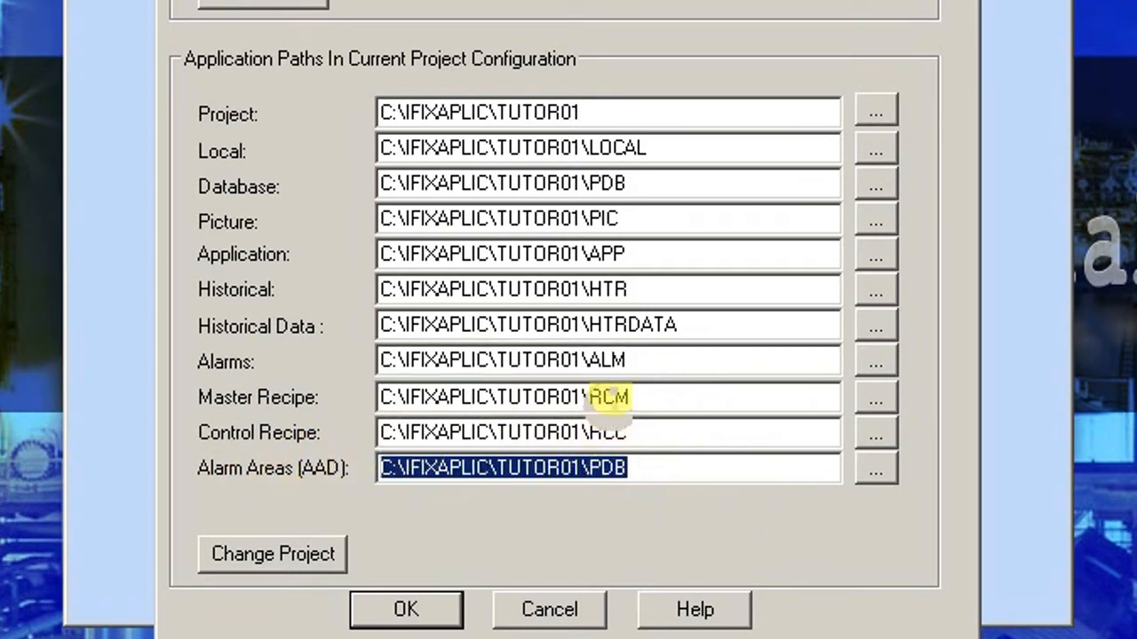
{"action": "left_click_drag", "start_coordinate": [665, 183], "coordinate": [293, 186]}
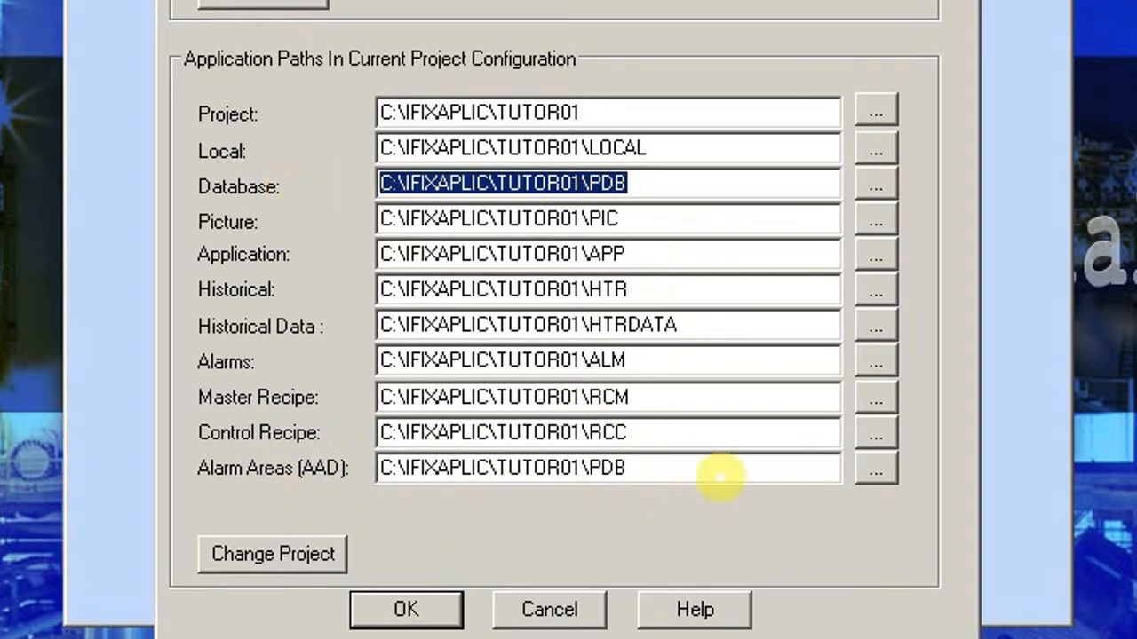
{"action": "left_click_drag", "start_coordinate": [718, 469], "coordinate": [278, 477]}
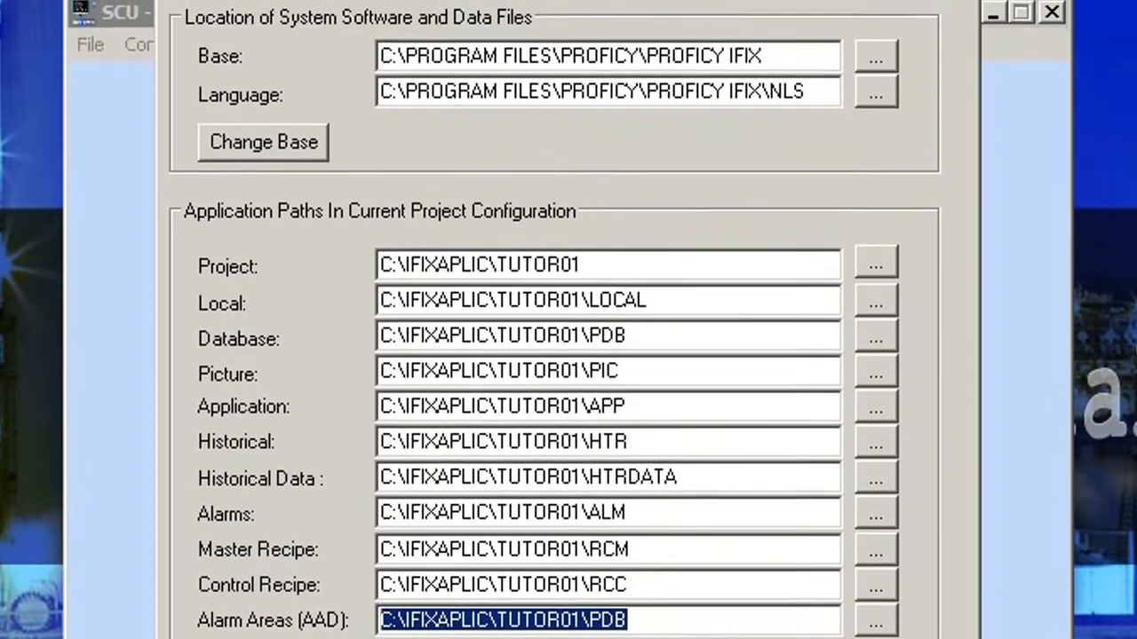
Accept the path configuration, creating all missing folders and proceeding without a valid Alarm Area Database file
{"action": "left_click", "coordinate": [406, 610]}
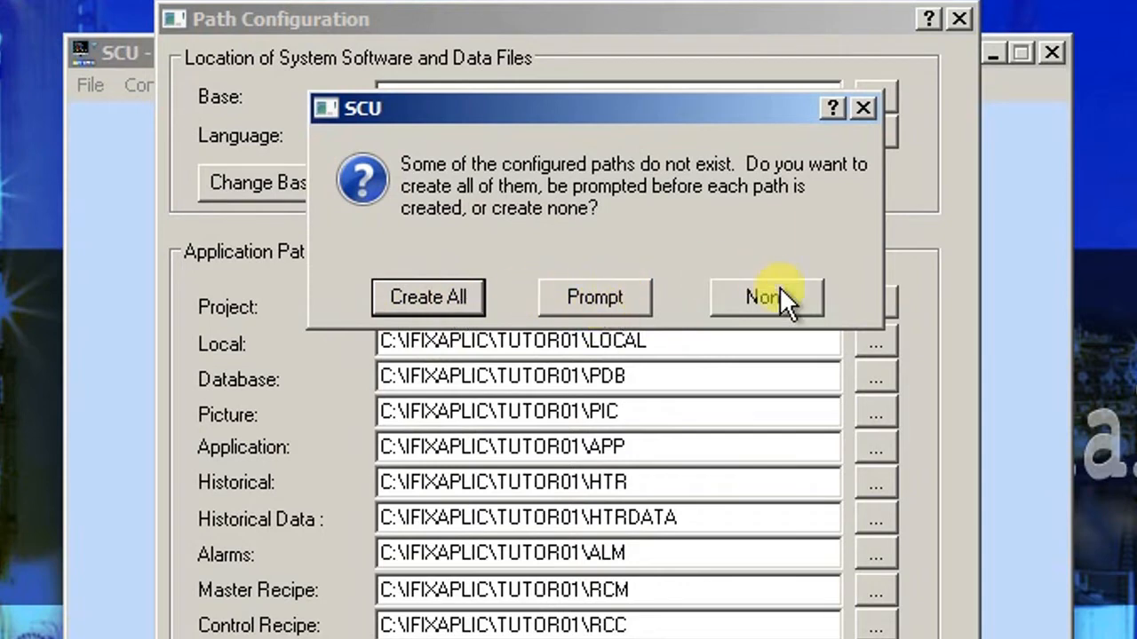
{"action": "left_click", "coordinate": [421, 293]}
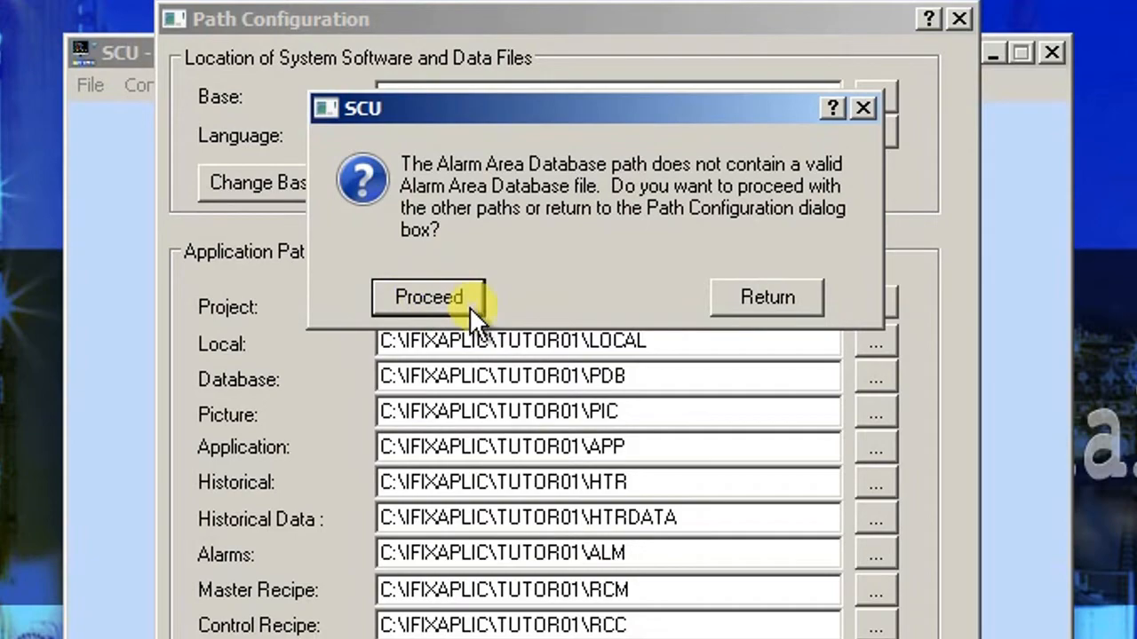
{"action": "left_click", "coordinate": [466, 304]}
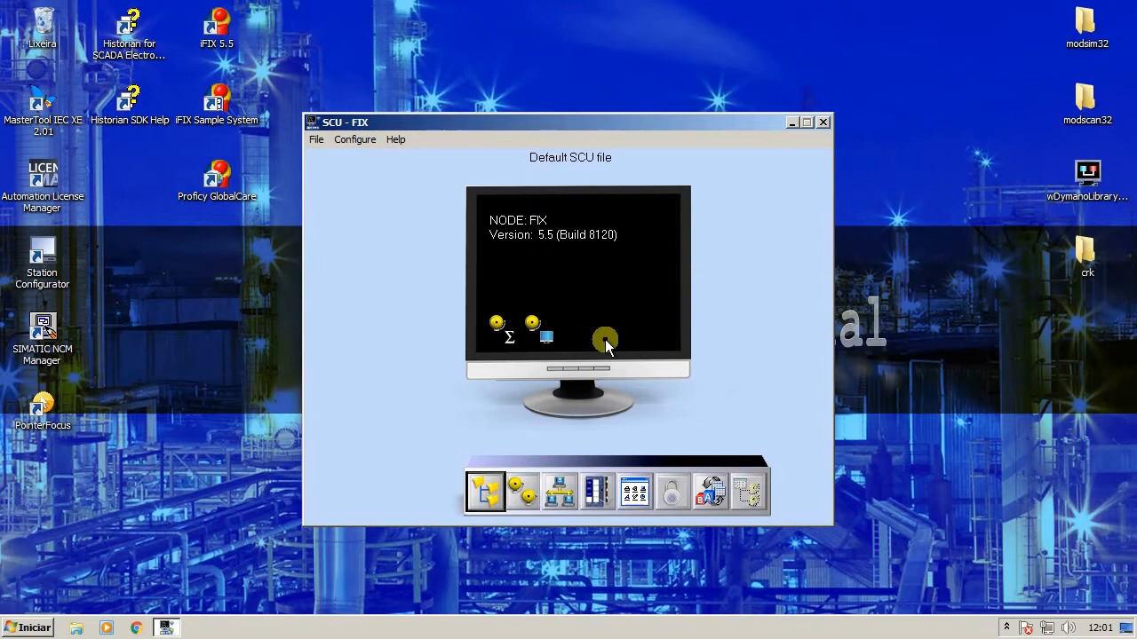
Enable the Alarm File Service in the alarm configuration
{"action": "left_click", "coordinate": [531, 487]}
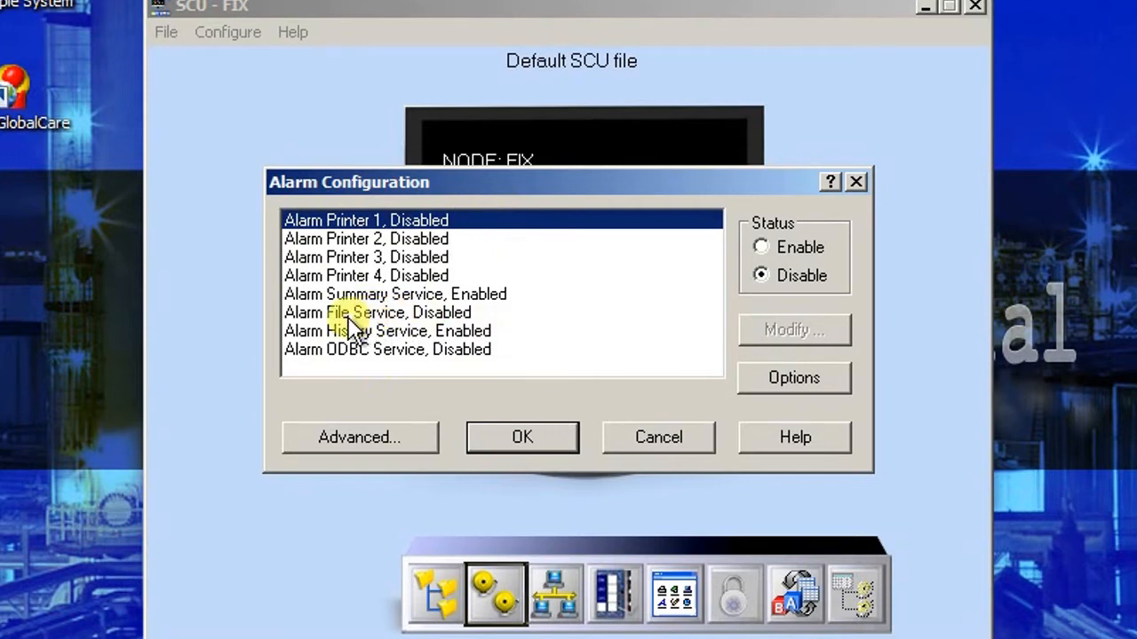
{"action": "left_click", "coordinate": [397, 315]}
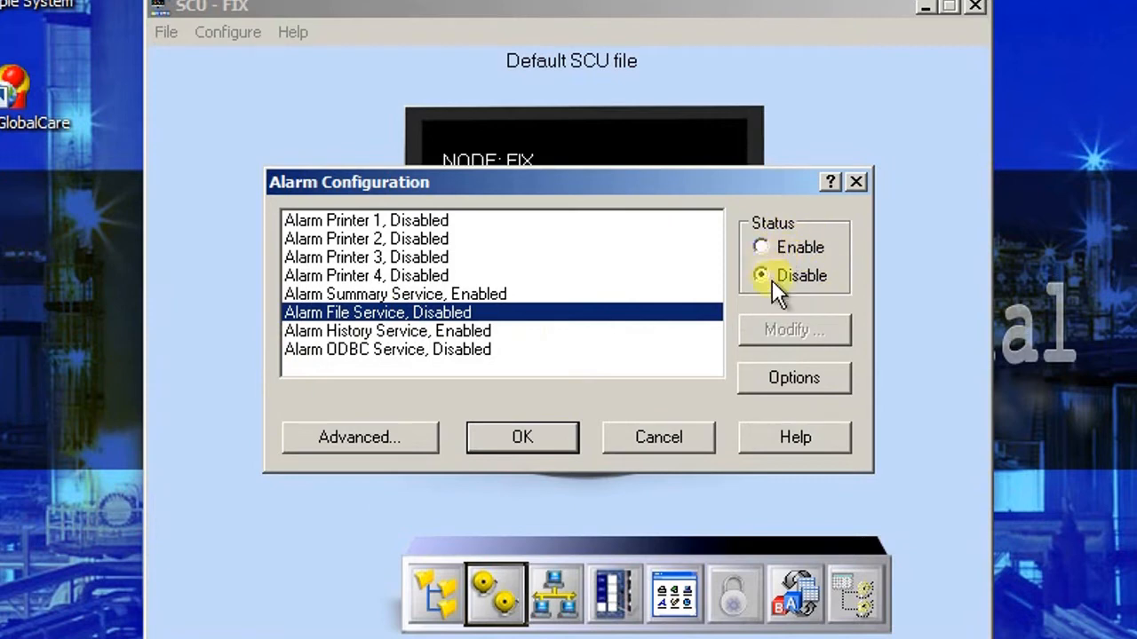
{"action": "left_click", "coordinate": [779, 246]}
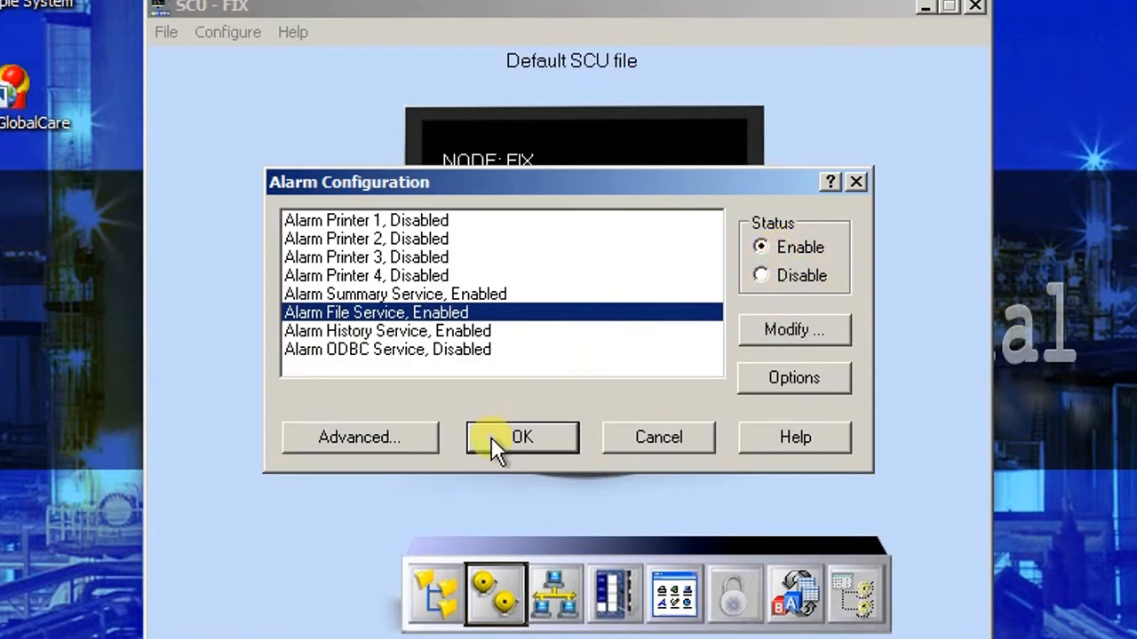
In the Alarm File Service message format, exclude the Node column and set the lengths of Value to 9, Unit to 7 and Description to 40
{"action": "left_click", "coordinate": [793, 332]}
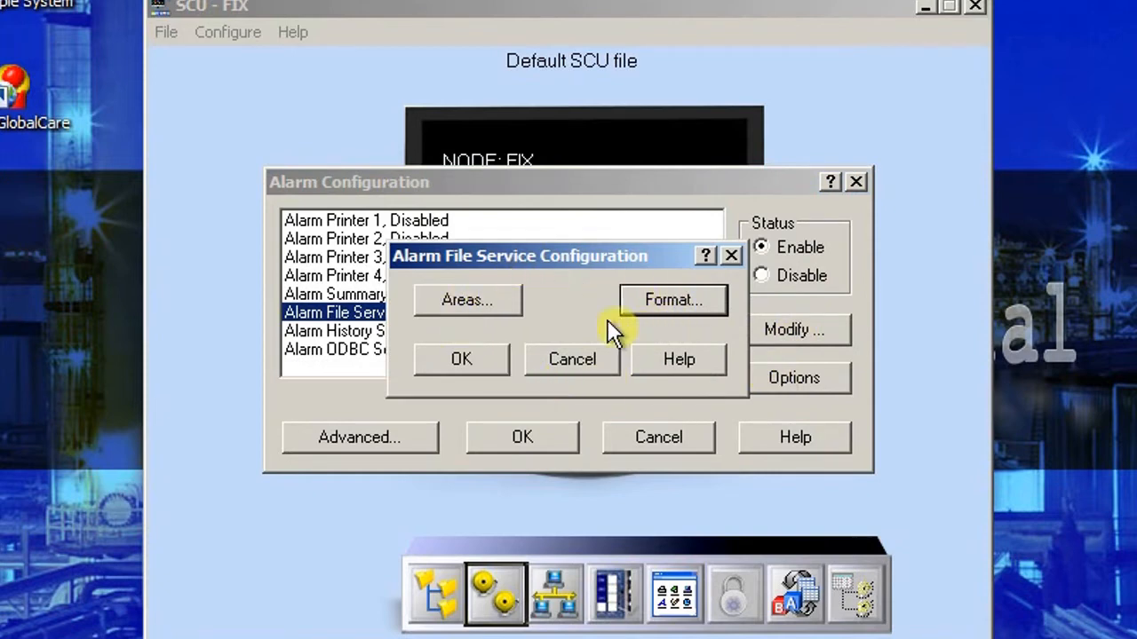
{"action": "left_click", "coordinate": [672, 301]}
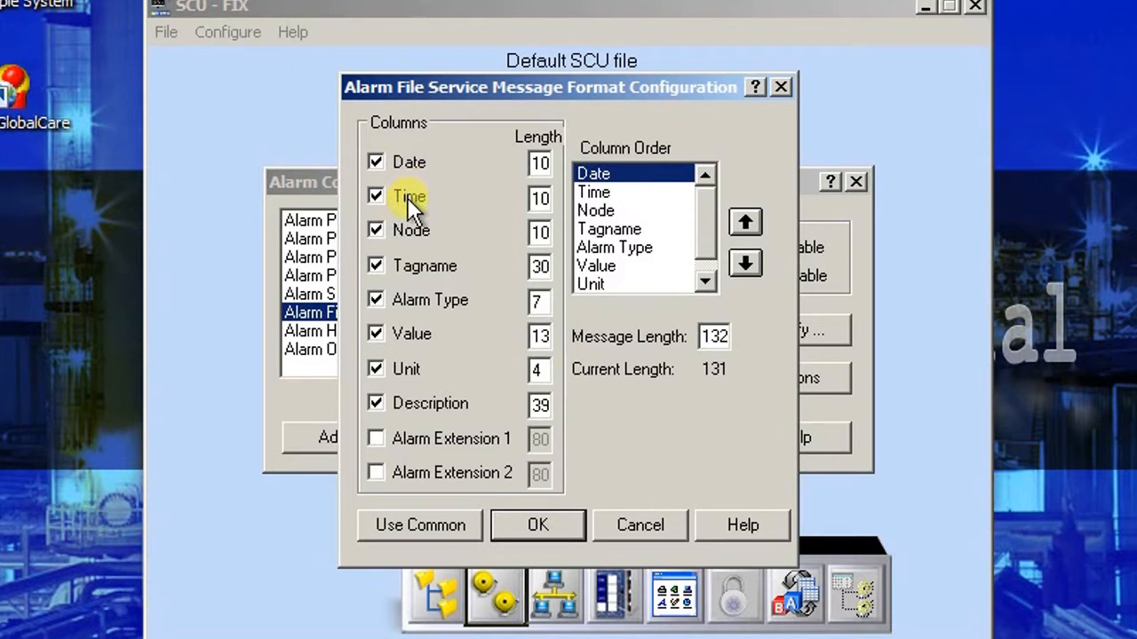
{"action": "left_click", "coordinate": [406, 229]}
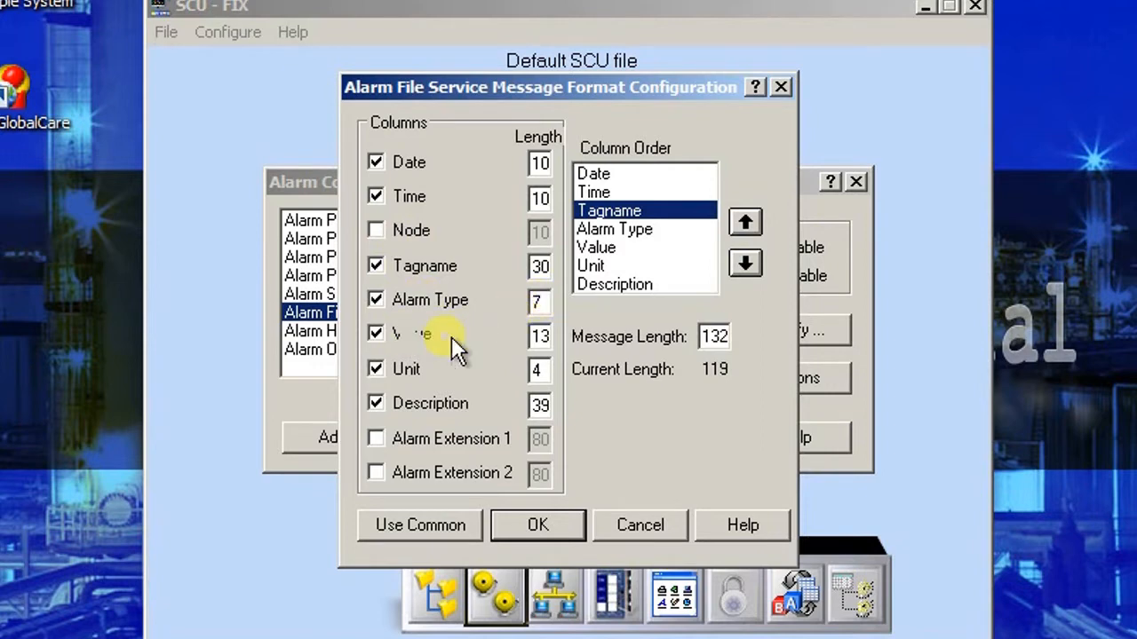
{"action": "double_click", "coordinate": [539, 336]}
{"action": "type", "text": "9"}
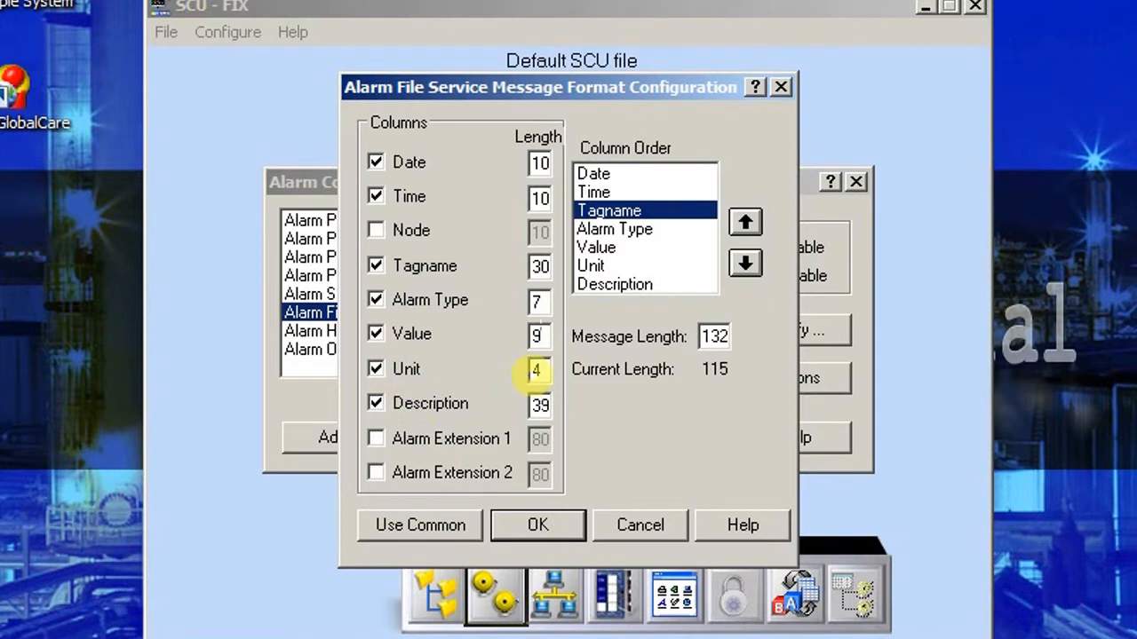
{"action": "double_click", "coordinate": [536, 371]}
{"action": "type", "text": "8"}
{"action": "double_click", "coordinate": [539, 371]}
{"action": "type", "text": "7"}
{"action": "double_click", "coordinate": [539, 406]}
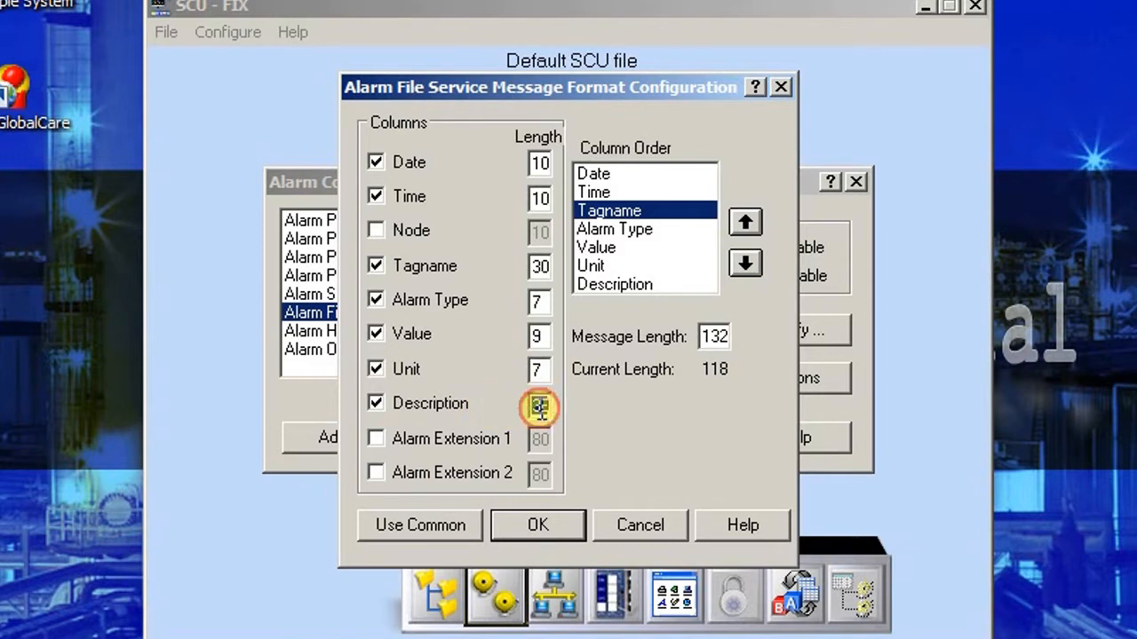
{"action": "type", "text": "40"}
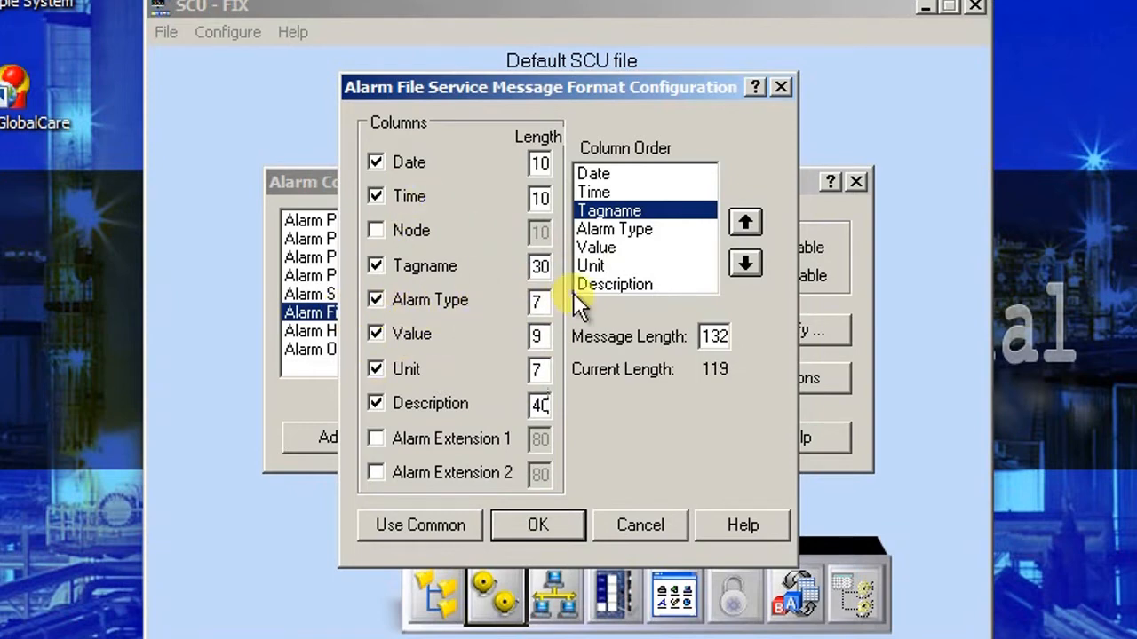
Reorder the Alarm File Service message columns to Date, Time, Tagname, Description, Value, Unit, Alarm Type
{"action": "left_click", "coordinate": [600, 173]}
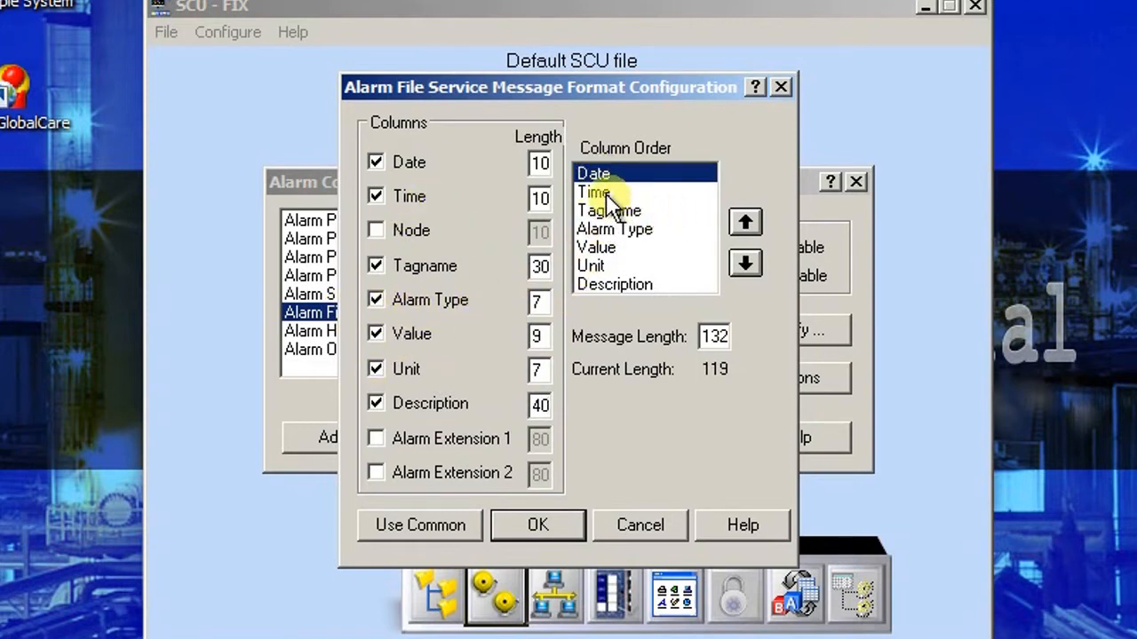
{"action": "left_click", "coordinate": [611, 194]}
{"action": "left_click", "coordinate": [631, 211]}
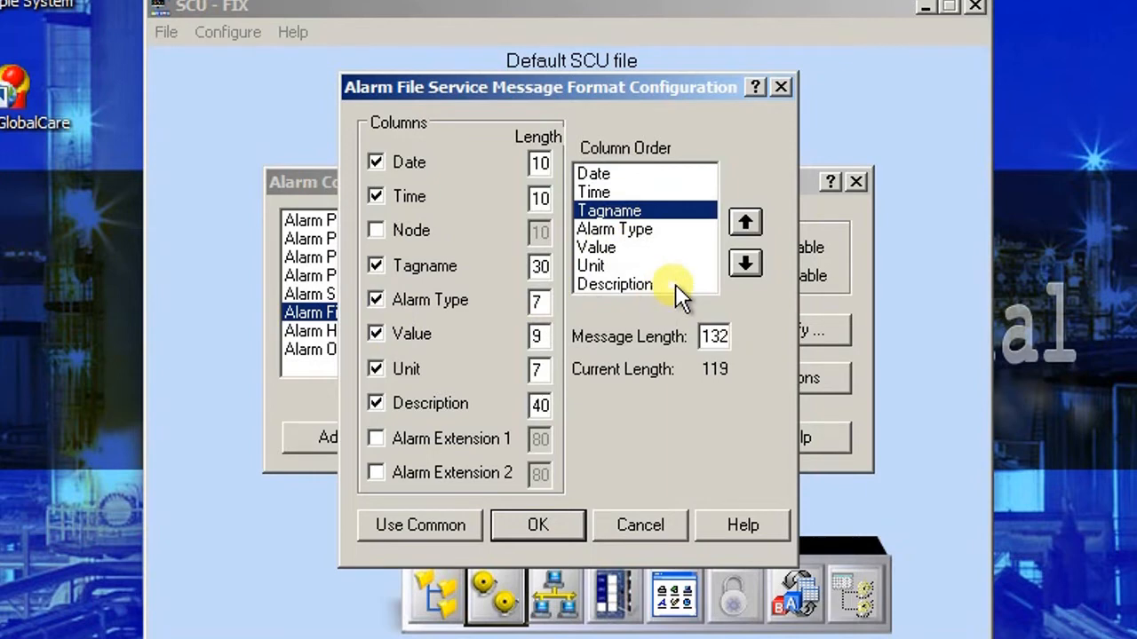
{"action": "left_click", "coordinate": [641, 284]}
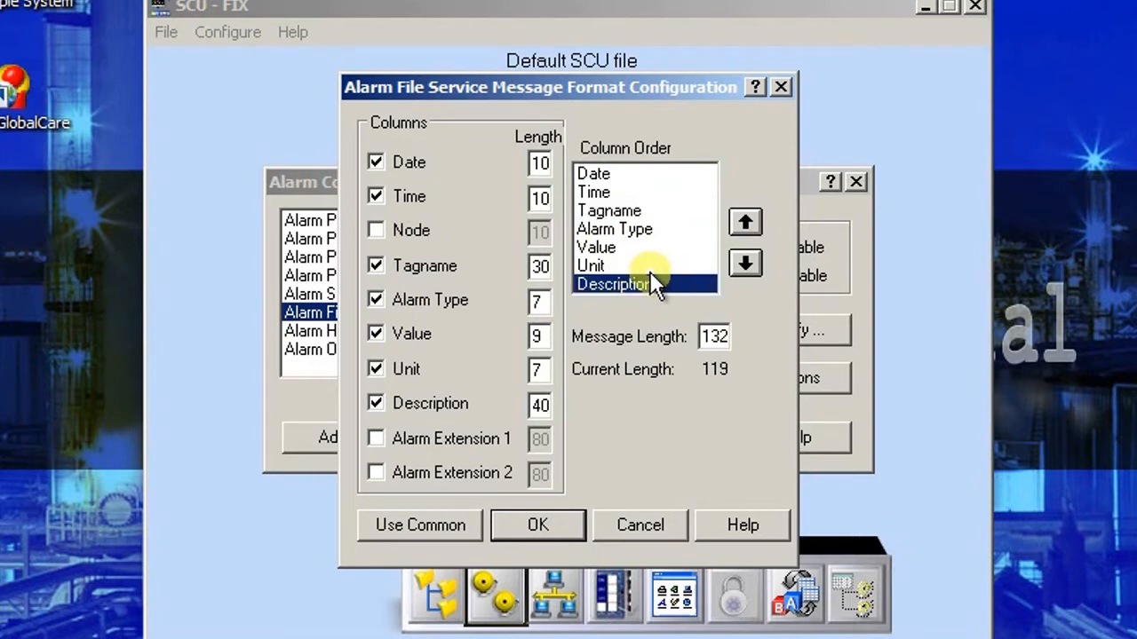
{"action": "left_click", "coordinate": [746, 222]}
{"action": "left_click", "coordinate": [746, 223]}
{"action": "left_click", "coordinate": [746, 219]}
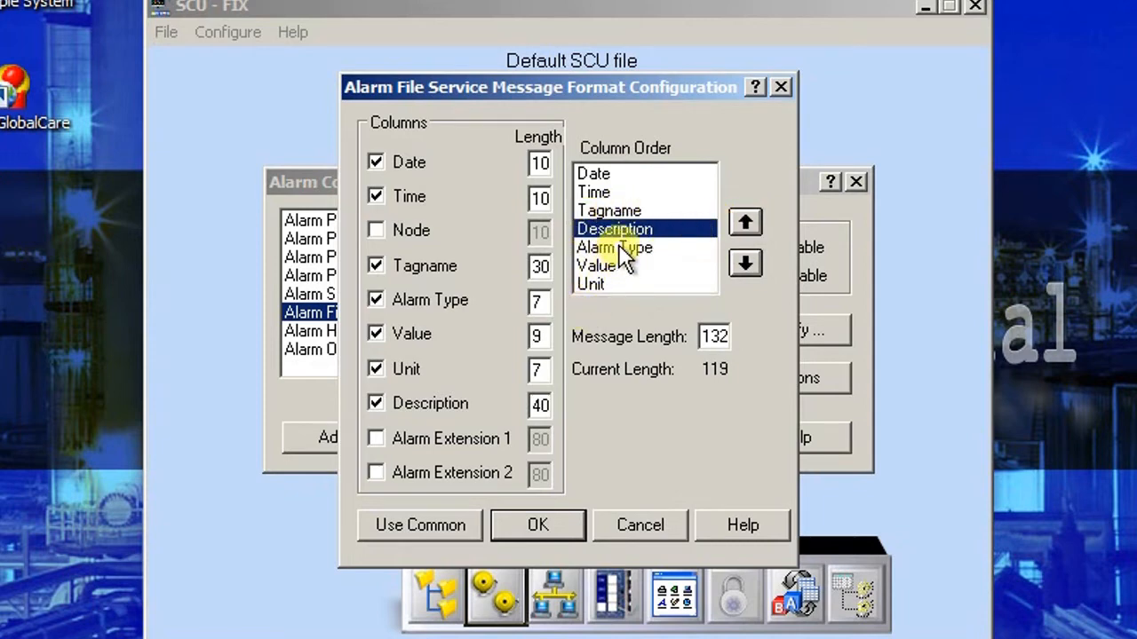
{"action": "left_click", "coordinate": [602, 267]}
{"action": "left_click", "coordinate": [744, 223]}
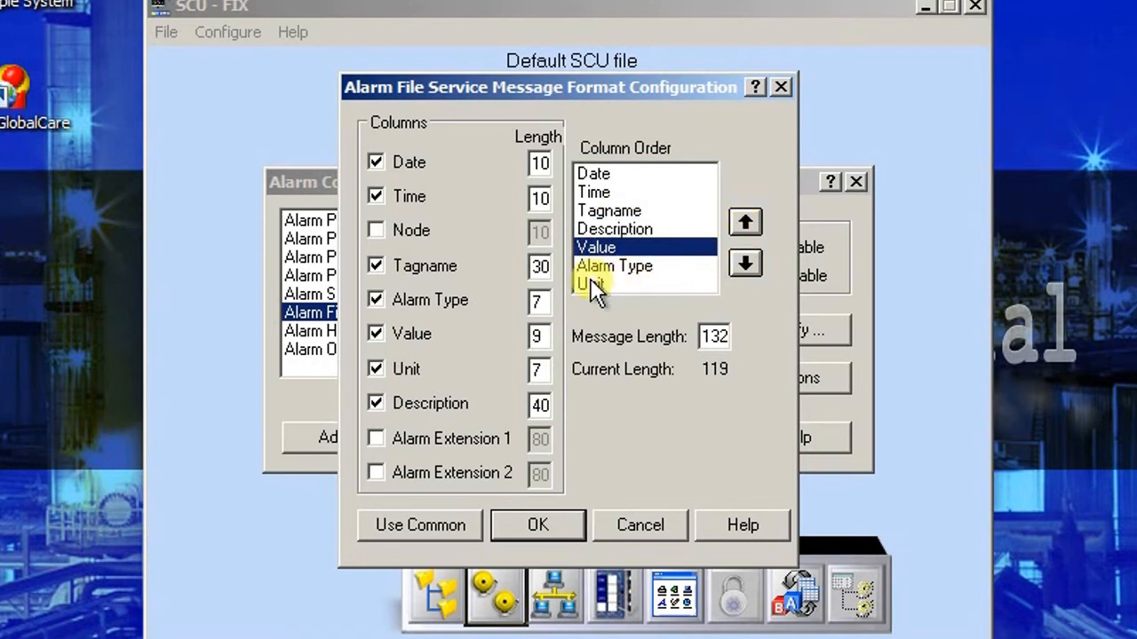
{"action": "left_click", "coordinate": [593, 282]}
{"action": "left_click", "coordinate": [753, 227]}
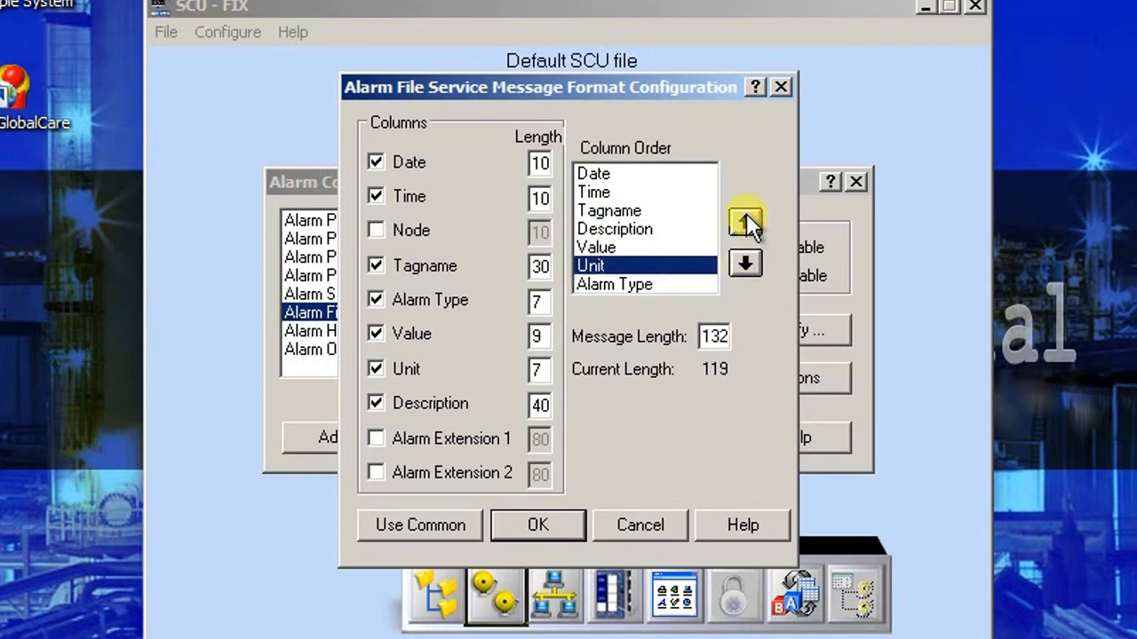
{"action": "left_click", "coordinate": [617, 284]}
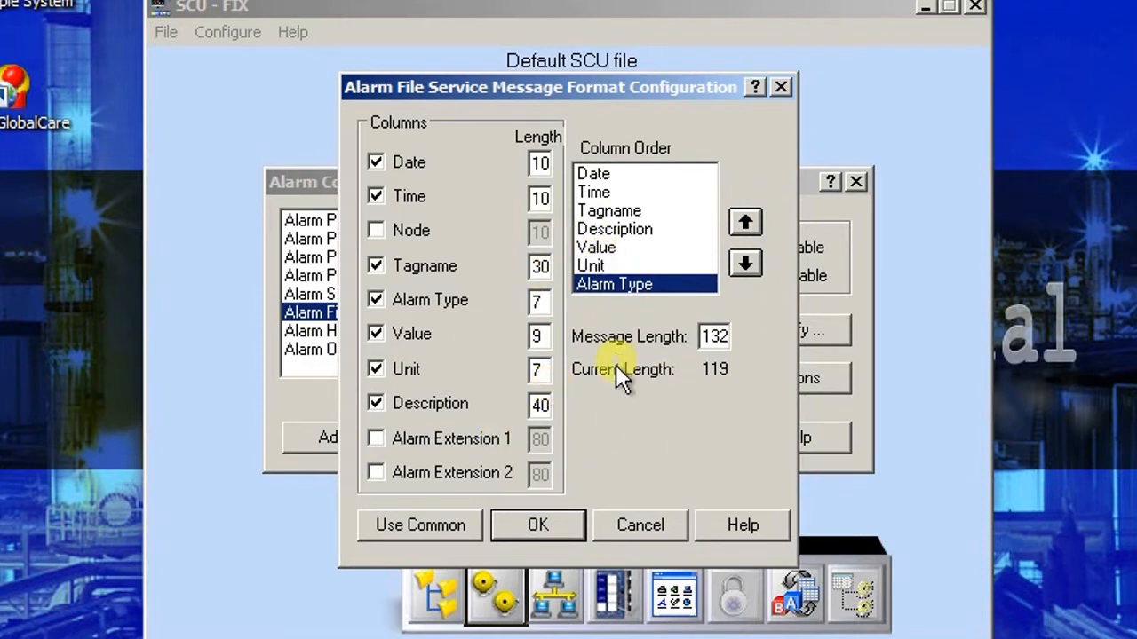
Set the Time column length to 12 and the message length to 125, and accept the Alarm File Service configuration
{"action": "double_click", "coordinate": [713, 334]}
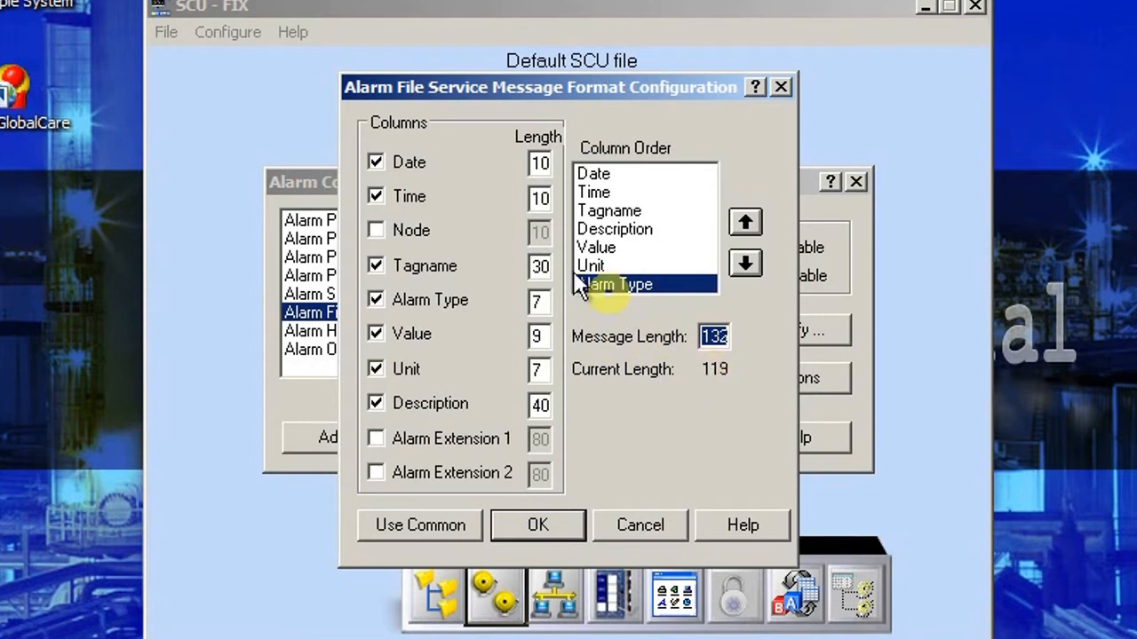
{"action": "double_click", "coordinate": [531, 195]}
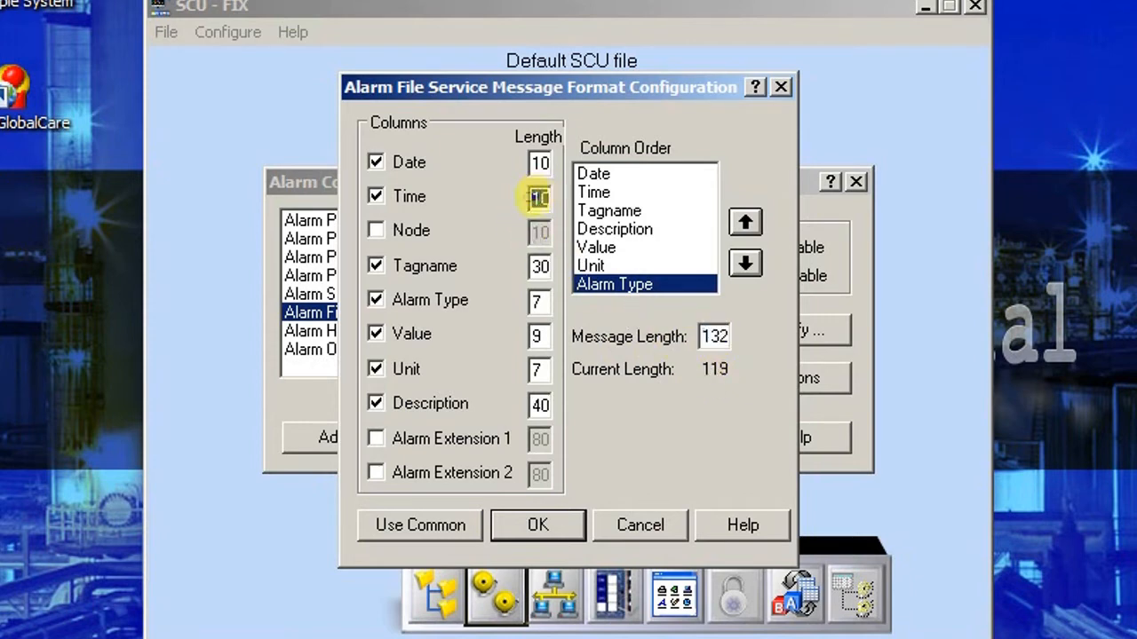
{"action": "type", "text": "12"}
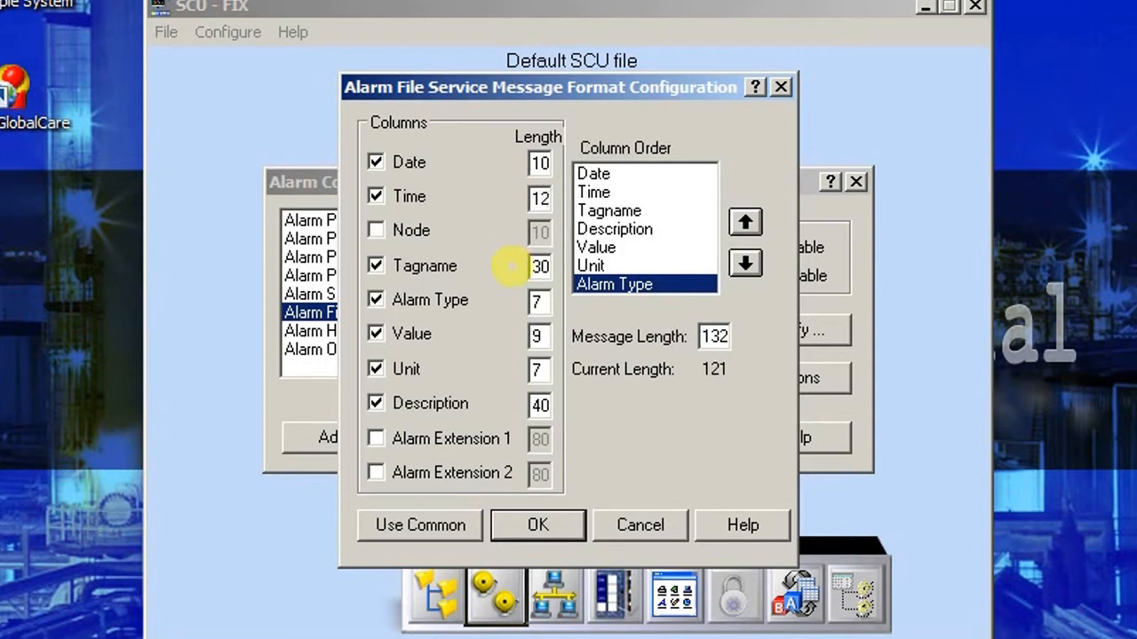
{"action": "left_click", "coordinate": [715, 336]}
{"action": "double_click", "coordinate": [715, 335]}
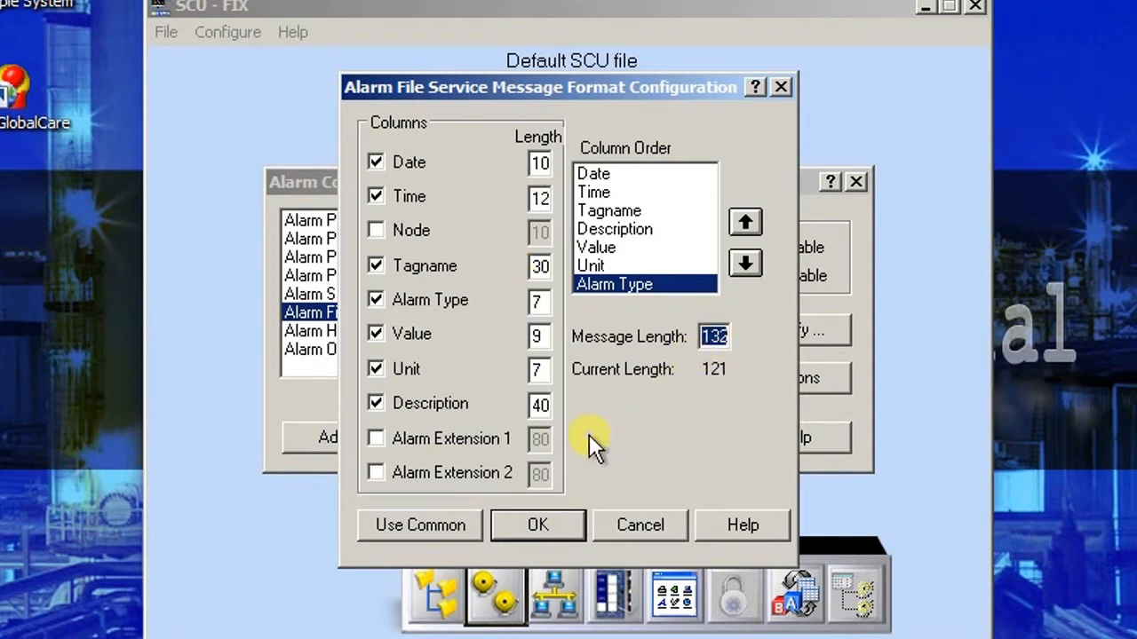
{"action": "type", "text": "125"}
{"action": "left_click", "coordinate": [539, 525]}
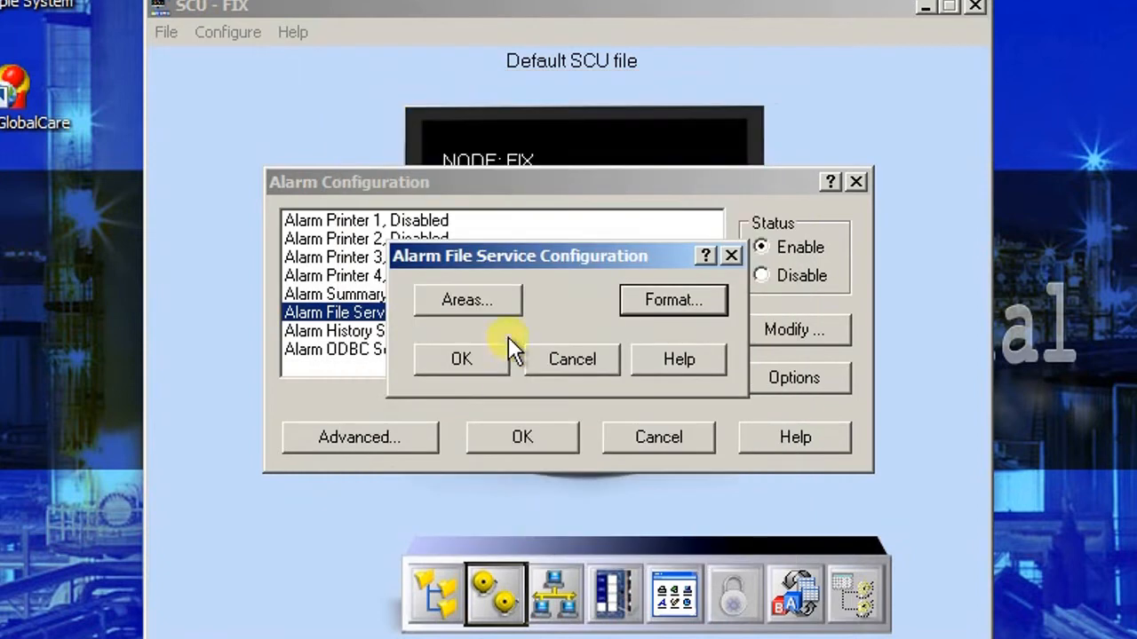
{"action": "left_click", "coordinate": [494, 358]}
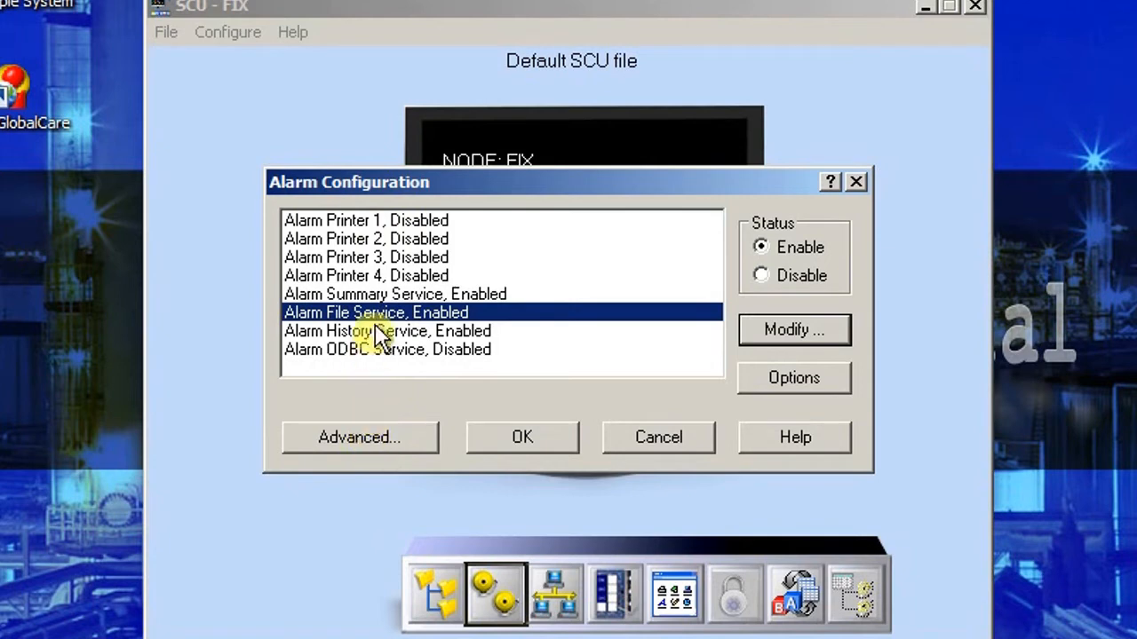
In the advanced alarm settings' common message format, set the Time column length to 12 and exclude the Node column
{"action": "left_click", "coordinate": [373, 433]}
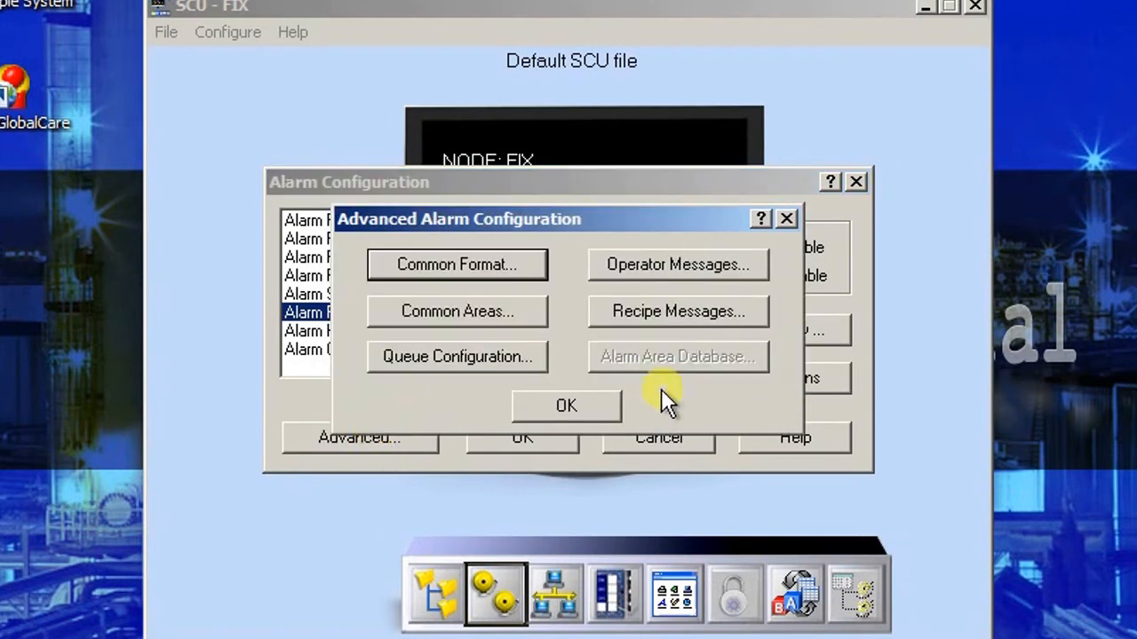
{"action": "left_click", "coordinate": [457, 277]}
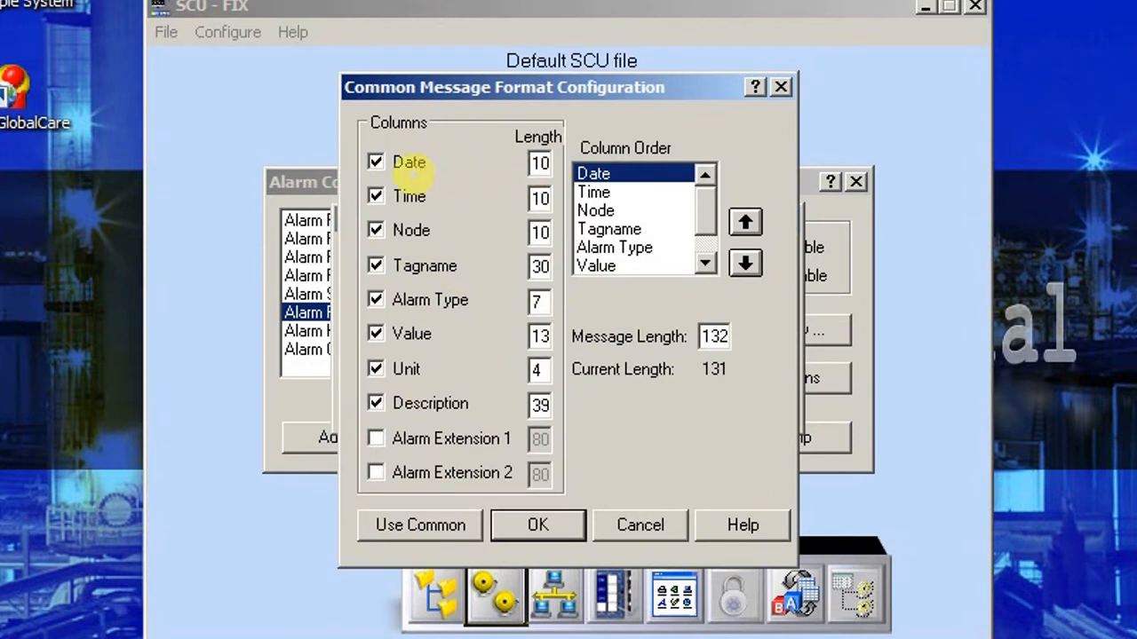
{"action": "double_click", "coordinate": [537, 197]}
{"action": "type", "text": "12"}
{"action": "left_click", "coordinate": [395, 230]}
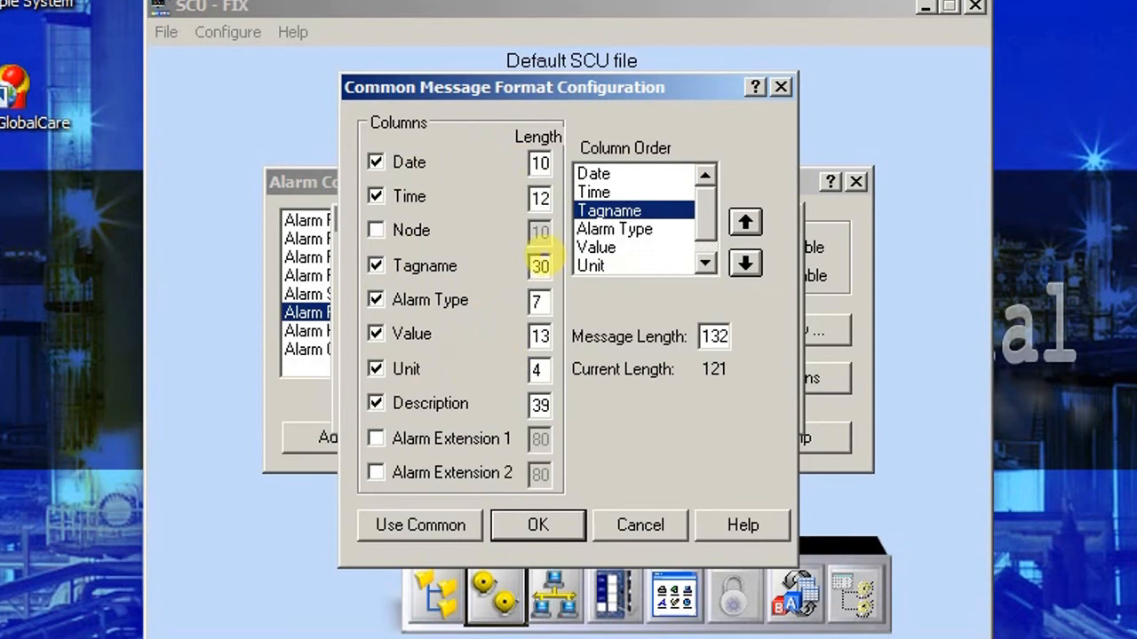
Set the common message format's column lengths to 9 for Value, 7 for Unit and 40 for Description
{"action": "double_click", "coordinate": [536, 301]}
{"action": "double_click", "coordinate": [538, 336]}
{"action": "type", "text": "9"}
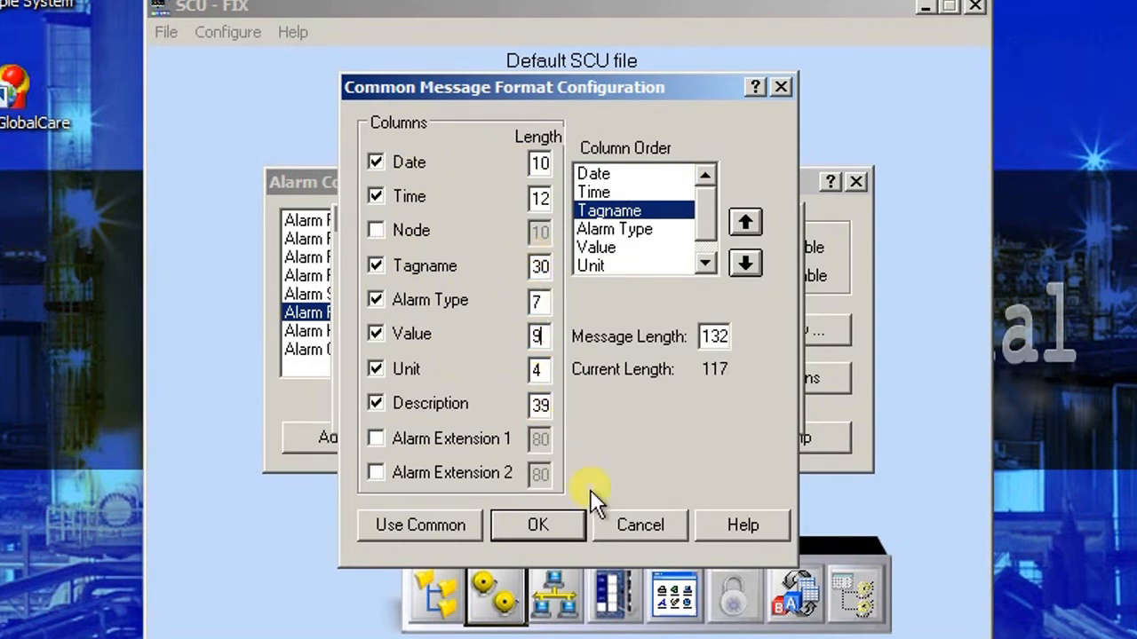
{"action": "double_click", "coordinate": [537, 369]}
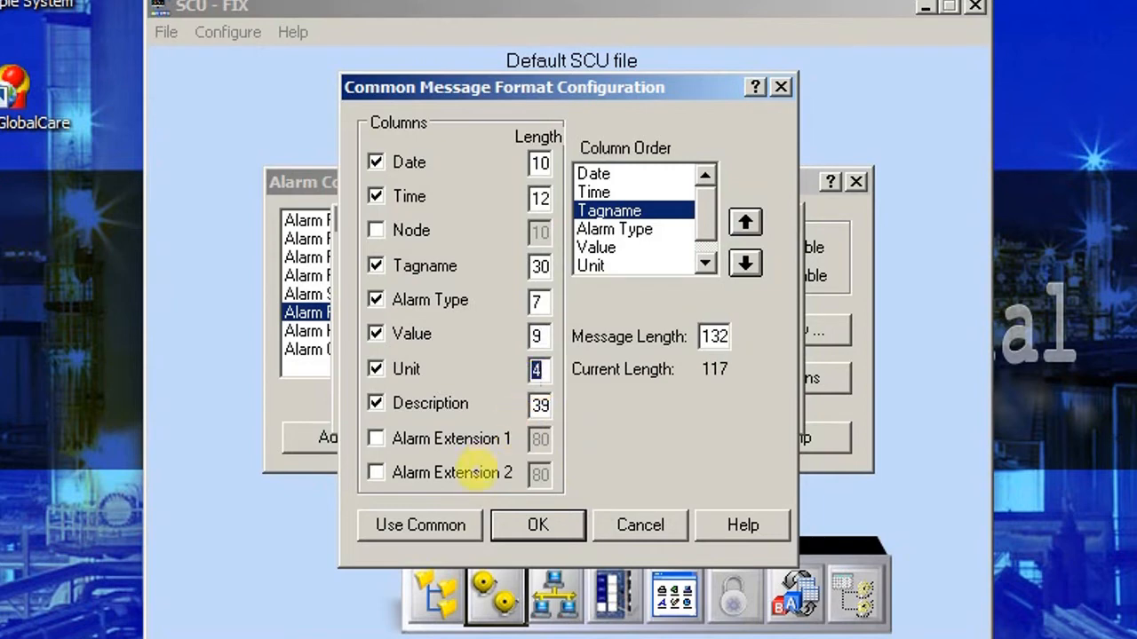
{"action": "type", "text": "7"}
{"action": "double_click", "coordinate": [540, 407]}
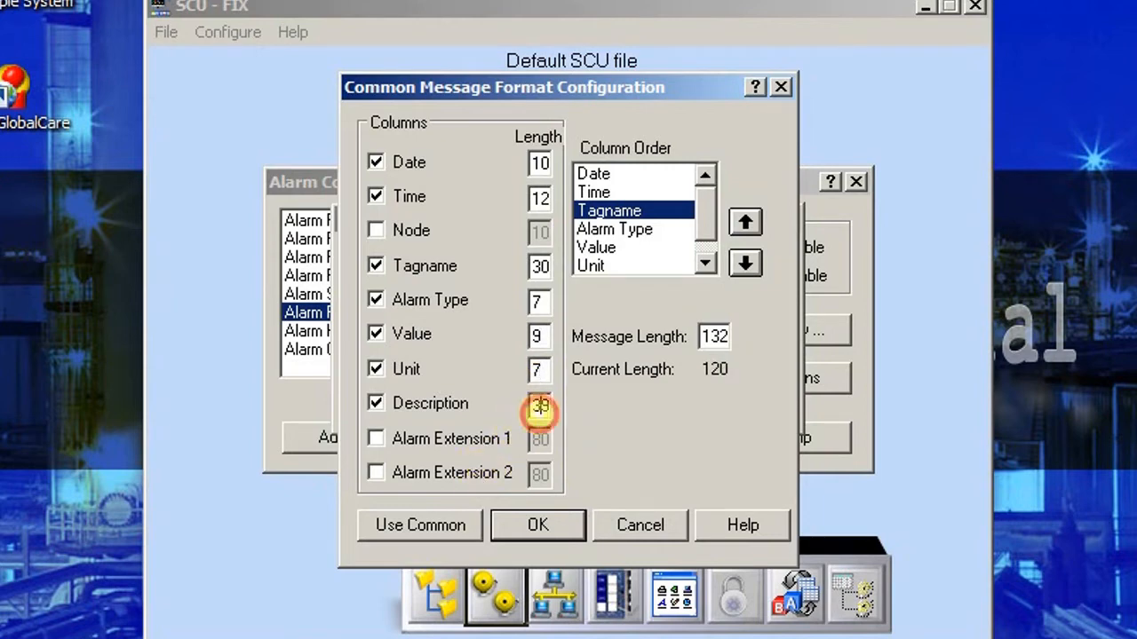
{"action": "type", "text": "40"}
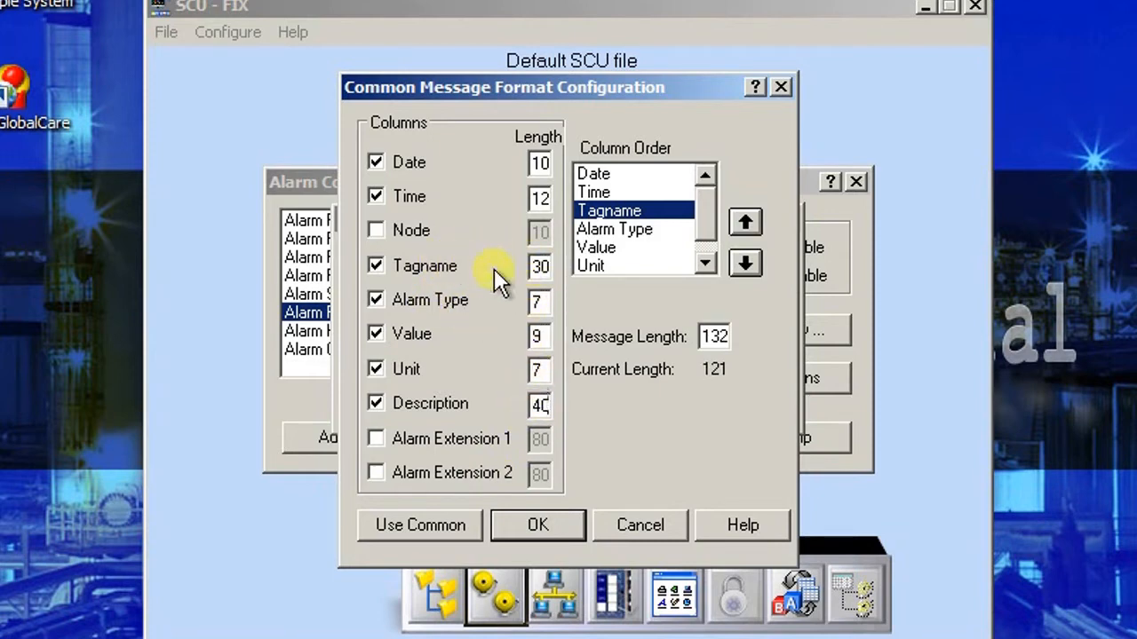
{"action": "double_click", "coordinate": [536, 266]}
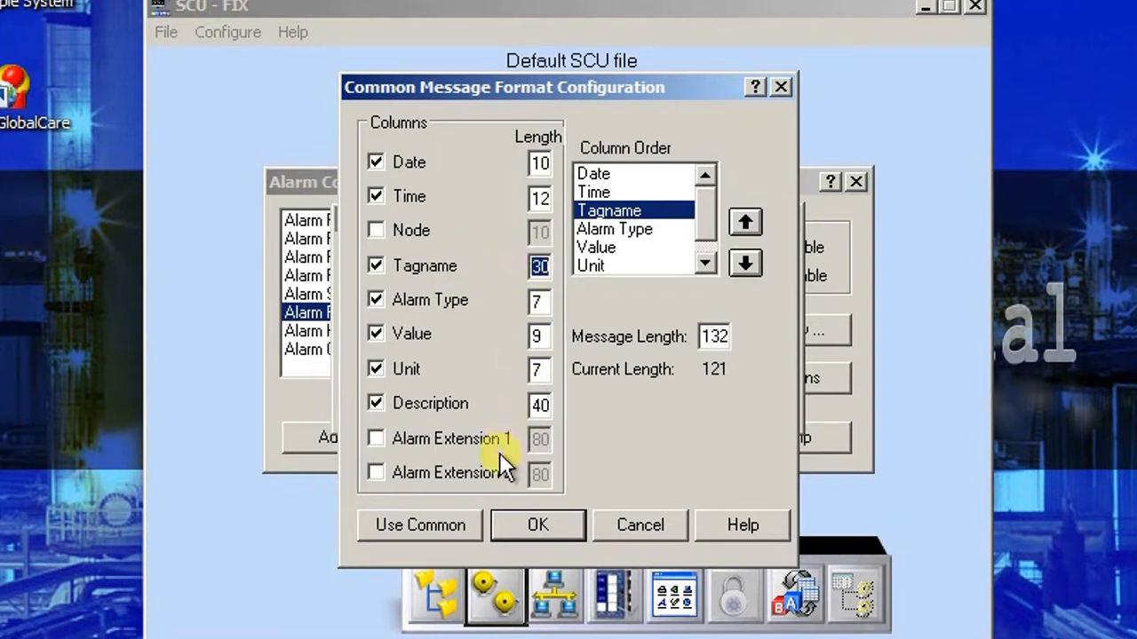
{"action": "double_click", "coordinate": [536, 404]}
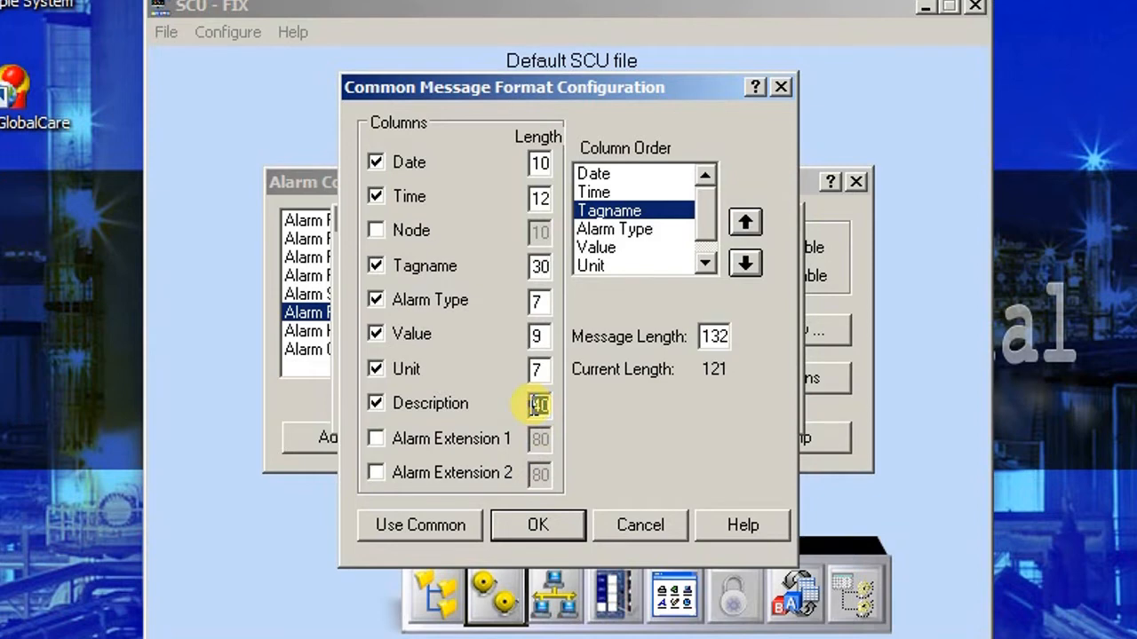
In the common message format's column order, move Description up to directly after Tagname
{"action": "left_click", "coordinate": [597, 175]}
{"action": "left_click", "coordinate": [600, 192]}
{"action": "left_click", "coordinate": [639, 228]}
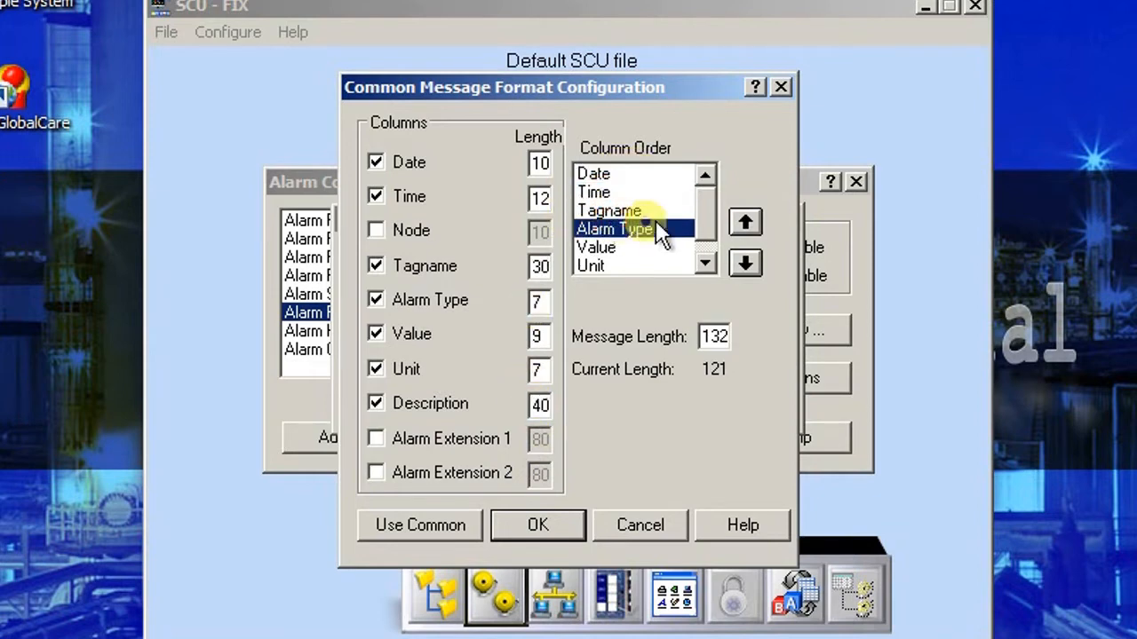
{"action": "left_click", "coordinate": [611, 211]}
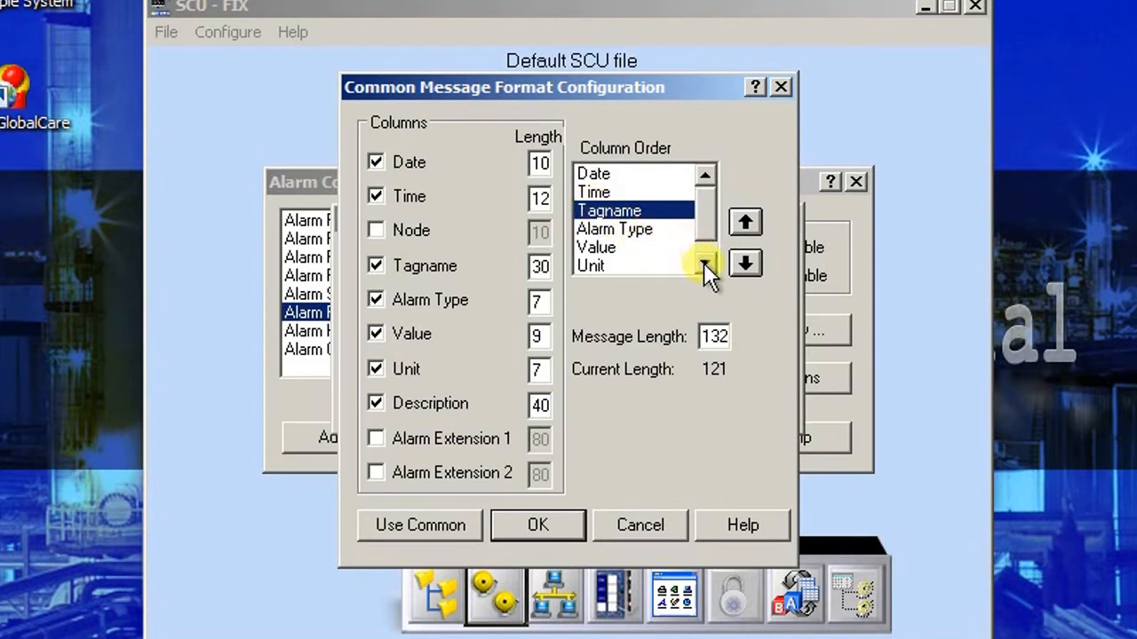
{"action": "left_click", "coordinate": [704, 262]}
{"action": "left_click", "coordinate": [620, 265]}
{"action": "left_click", "coordinate": [751, 233]}
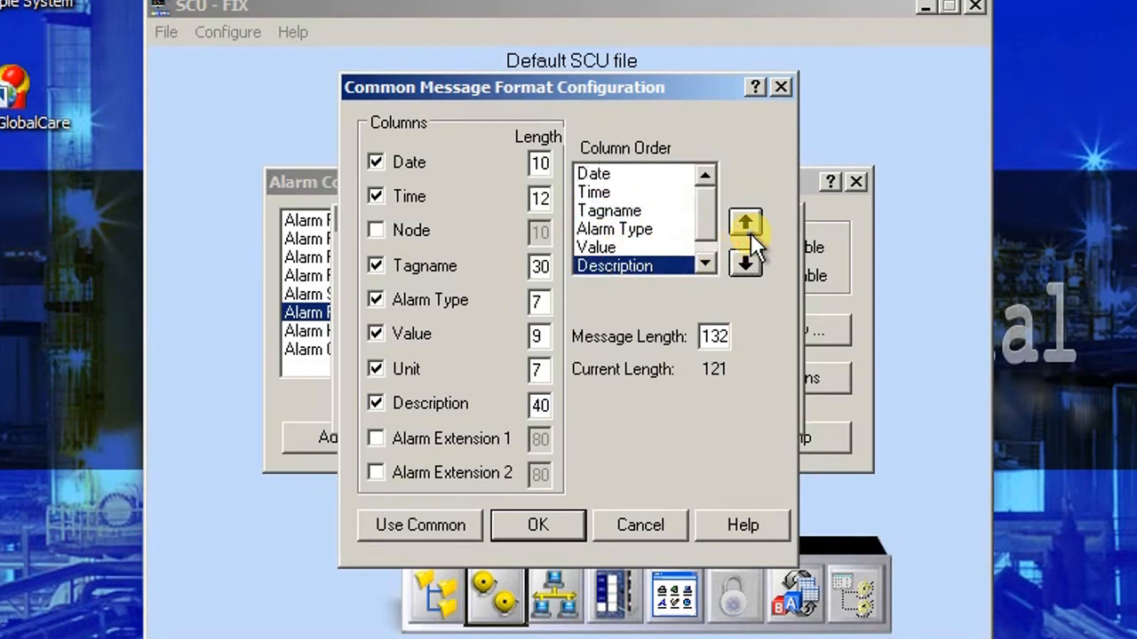
{"action": "left_click", "coordinate": [750, 233]}
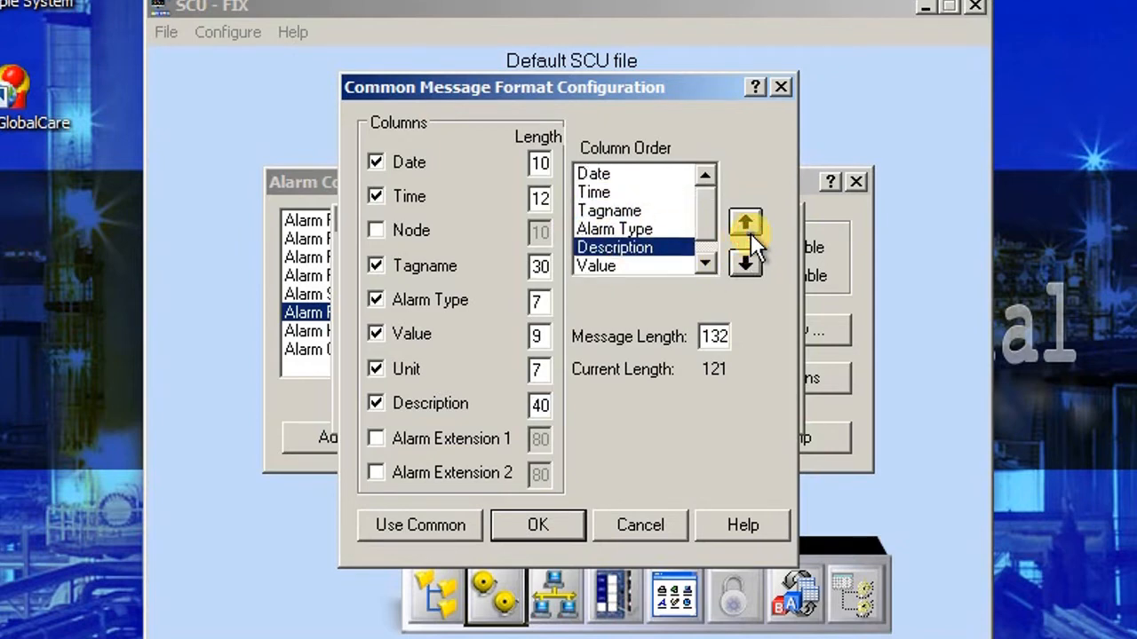
{"action": "left_click", "coordinate": [751, 232]}
Move Alarm Type to the end of the common message format's column order, after Unit
{"action": "left_click", "coordinate": [704, 260]}
{"action": "left_click", "coordinate": [703, 258]}
{"action": "left_click", "coordinate": [641, 229]}
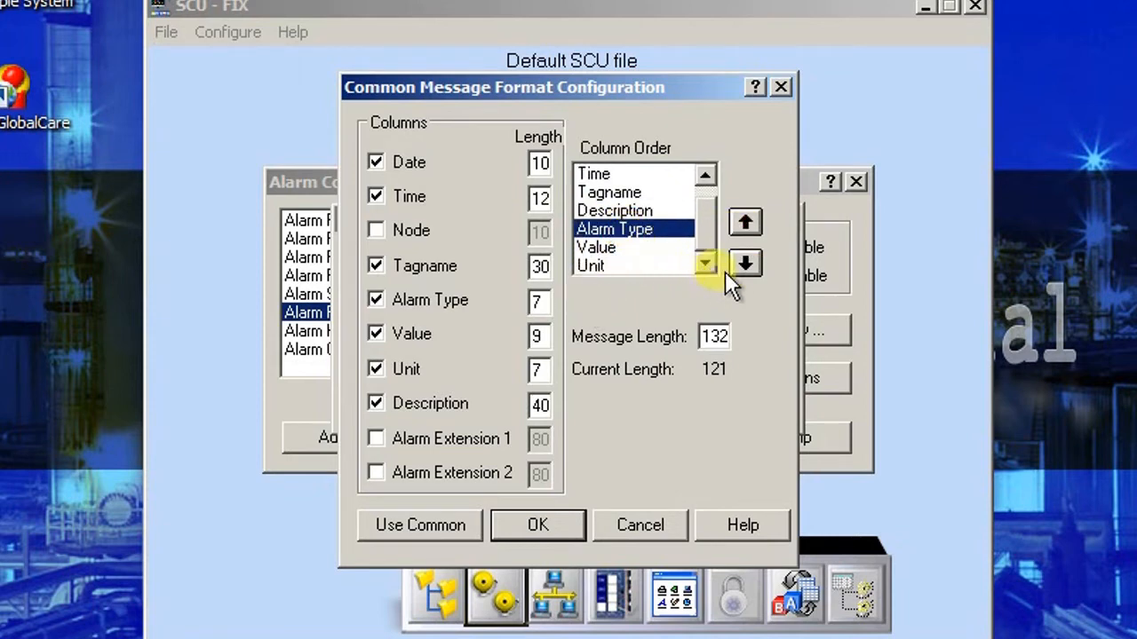
{"action": "left_click", "coordinate": [751, 268]}
{"action": "left_click", "coordinate": [748, 265]}
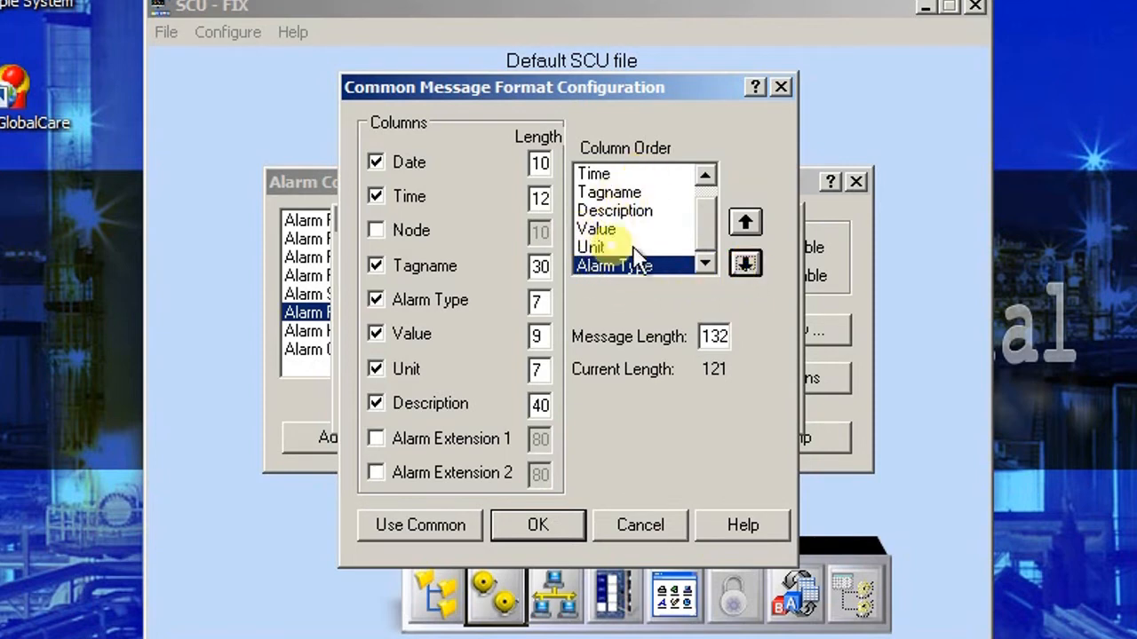
{"action": "left_click", "coordinate": [705, 174]}
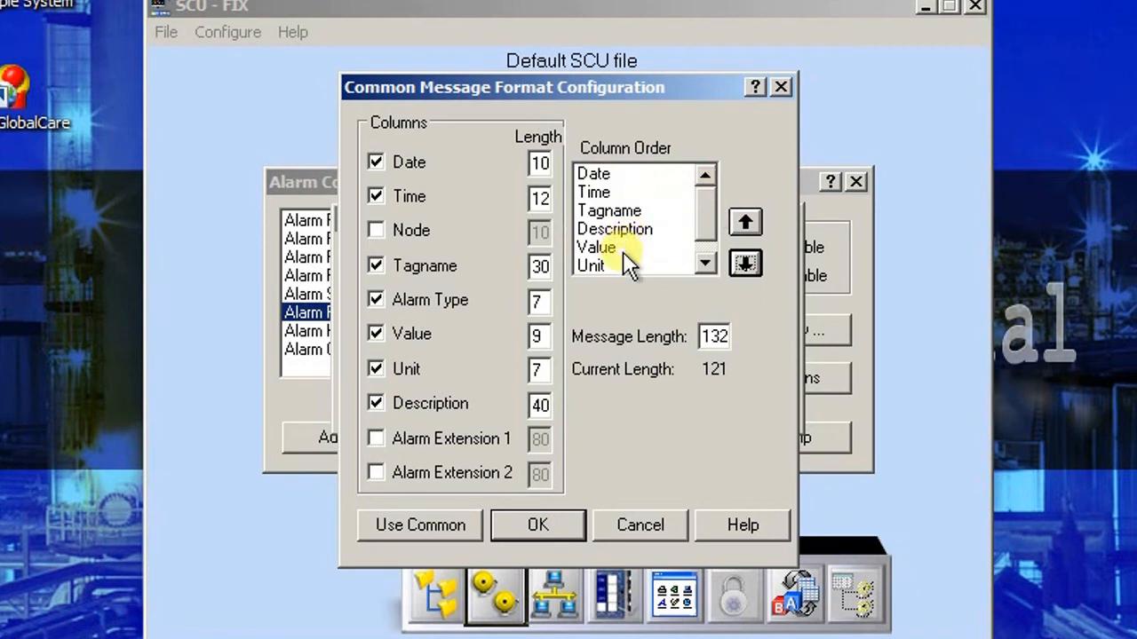
{"action": "left_click", "coordinate": [708, 229]}
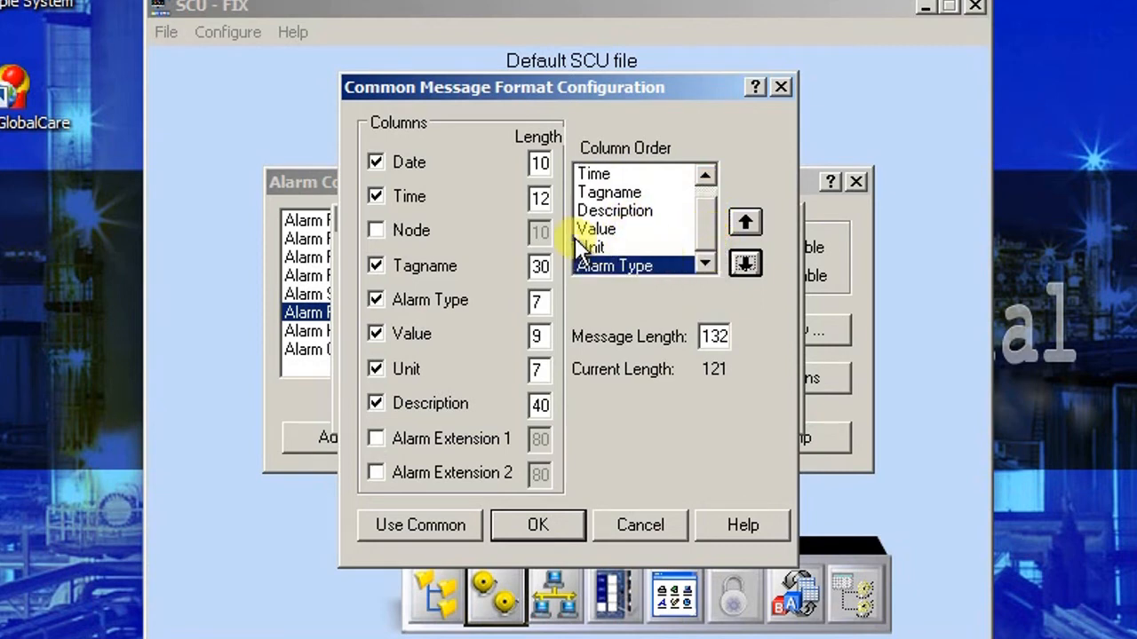
Accept the common message format, the advanced alarm settings and the alarm configuration
{"action": "left_click", "coordinate": [537, 525]}
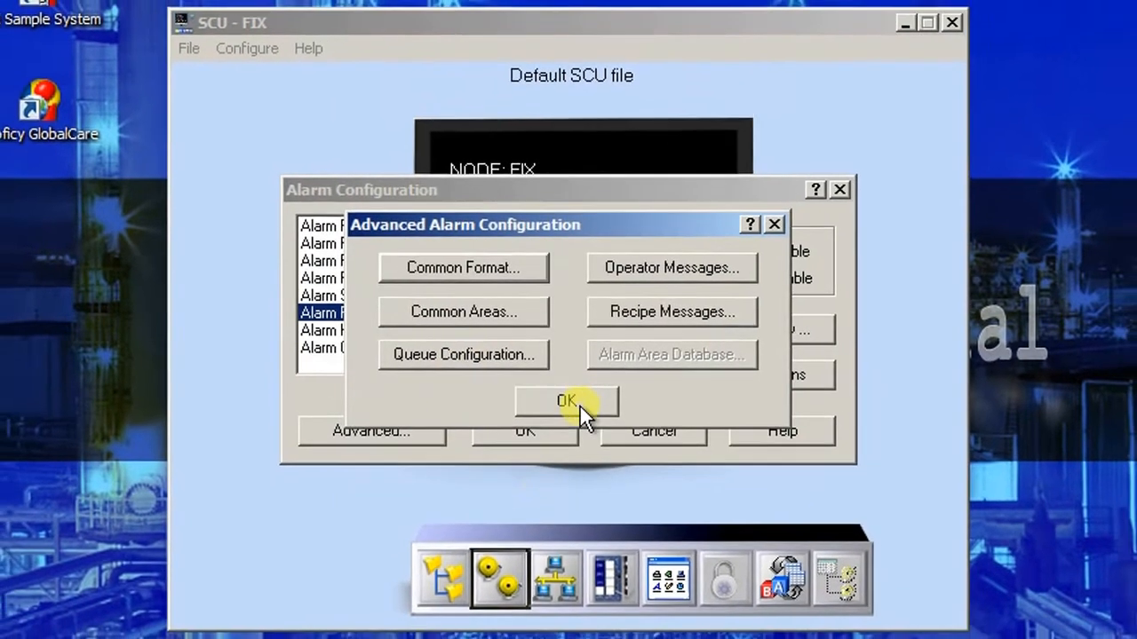
{"action": "left_click", "coordinate": [577, 404]}
{"action": "left_click", "coordinate": [525, 431]}
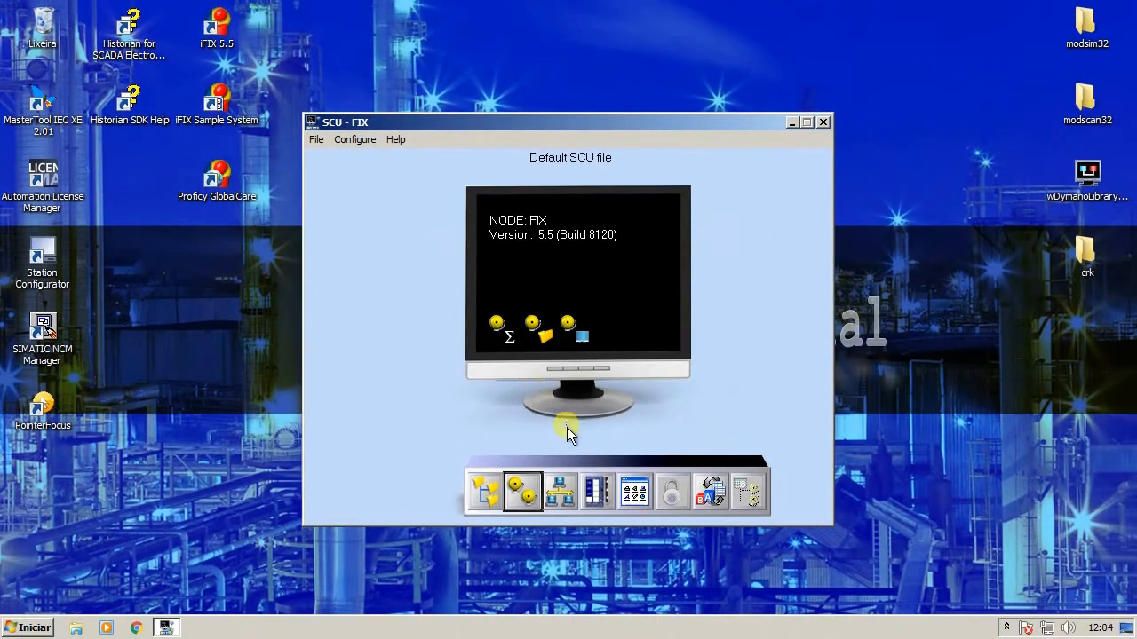
Set the network configuration to TCP/IP support and accept it
{"action": "left_click", "coordinate": [560, 490]}
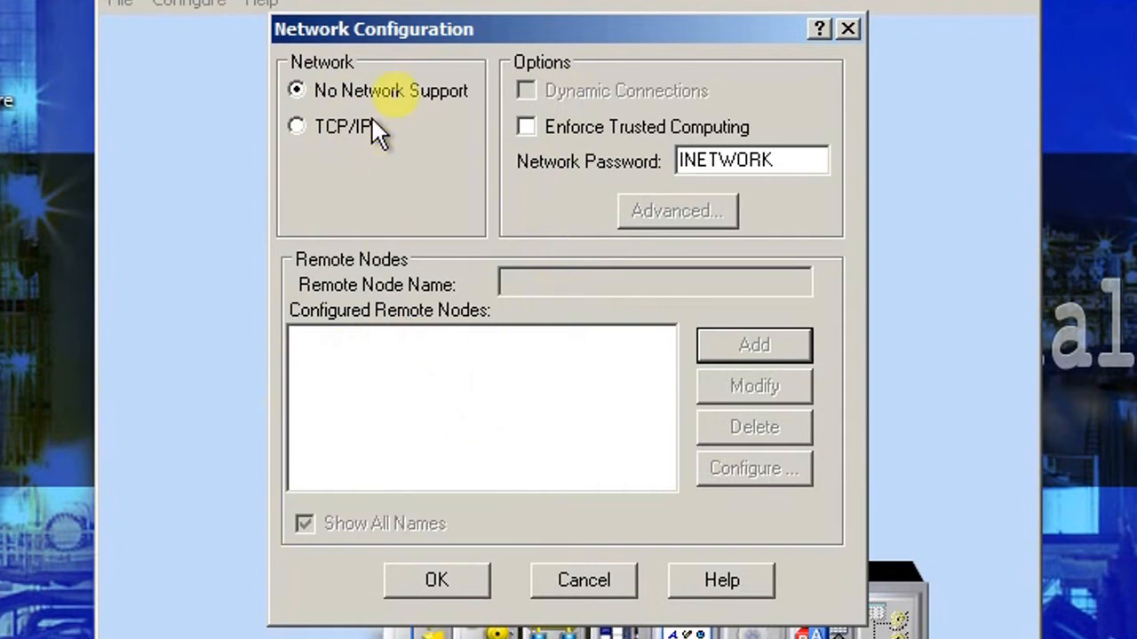
{"action": "left_click", "coordinate": [325, 125]}
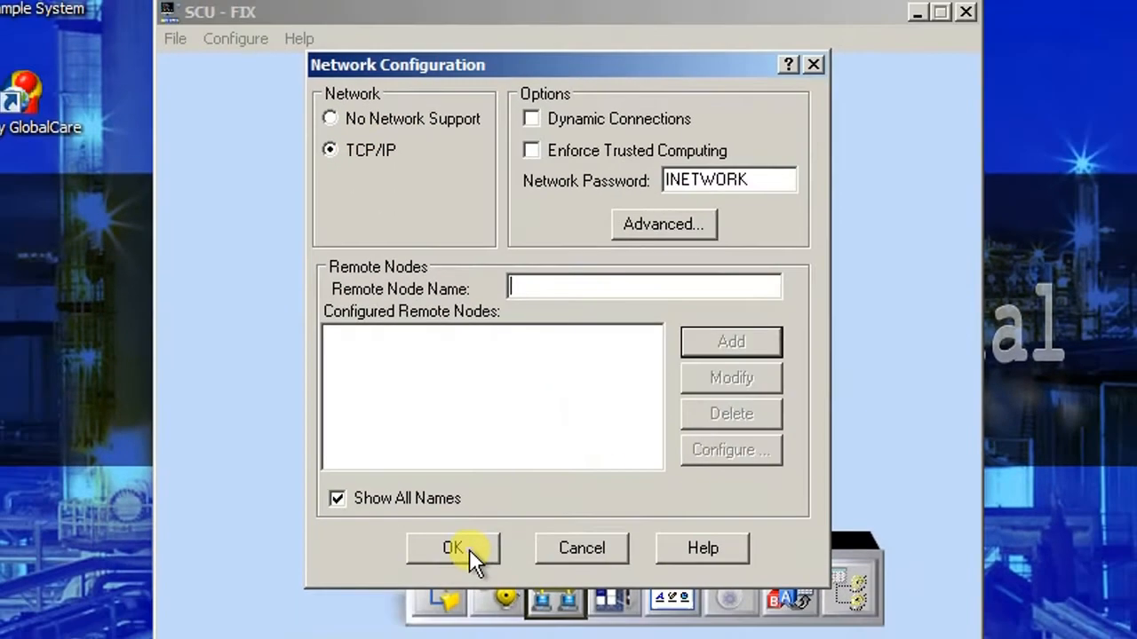
{"action": "left_click", "coordinate": [468, 551]}
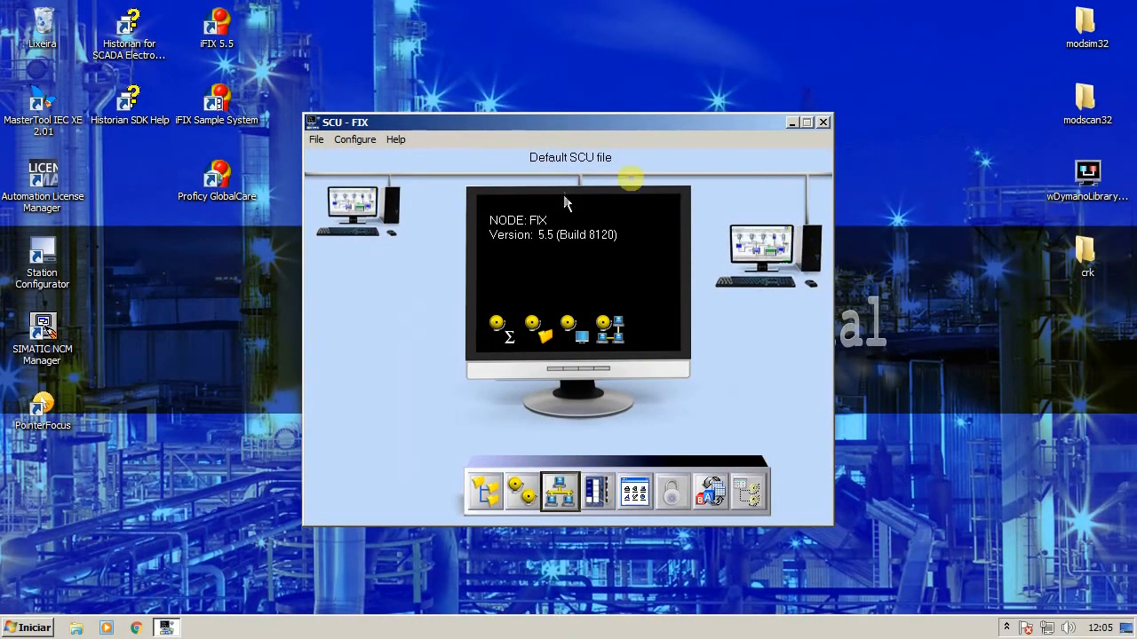
Enable SCADA support in the SCADA configuration and set the database name to TUTOR01
{"action": "left_click", "coordinate": [597, 499]}
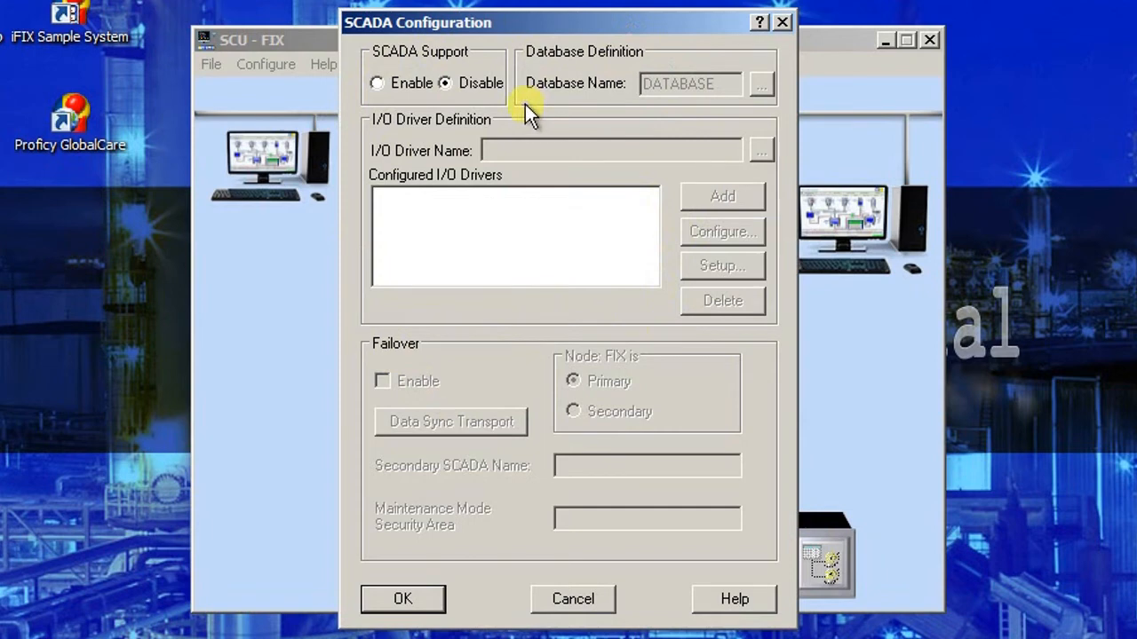
{"action": "left_click", "coordinate": [380, 84]}
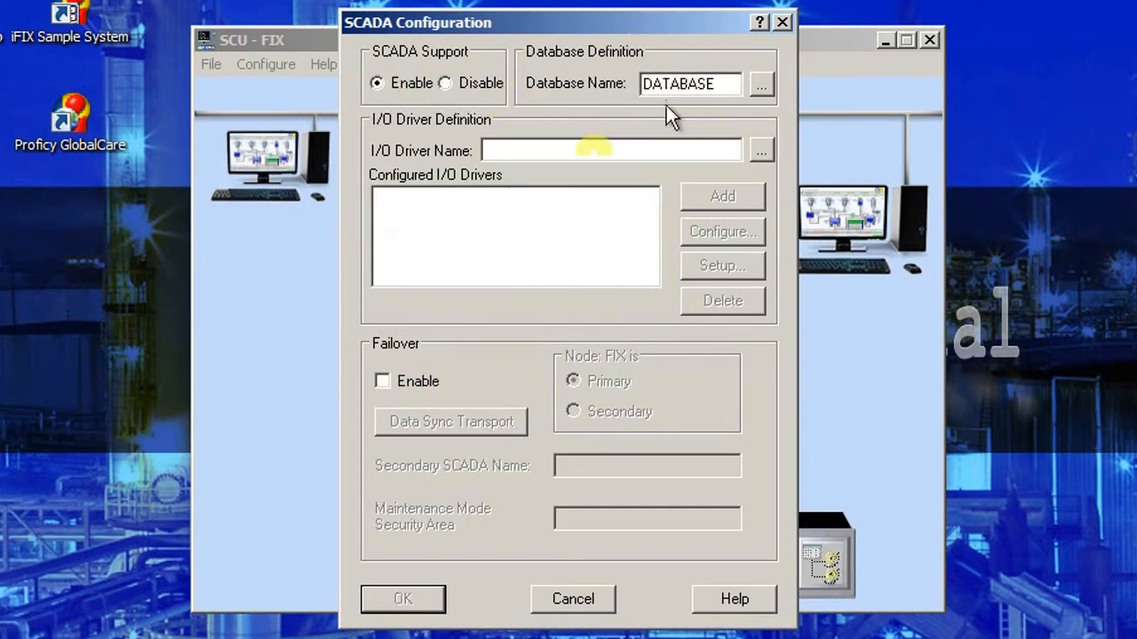
{"action": "double_click", "coordinate": [707, 84]}
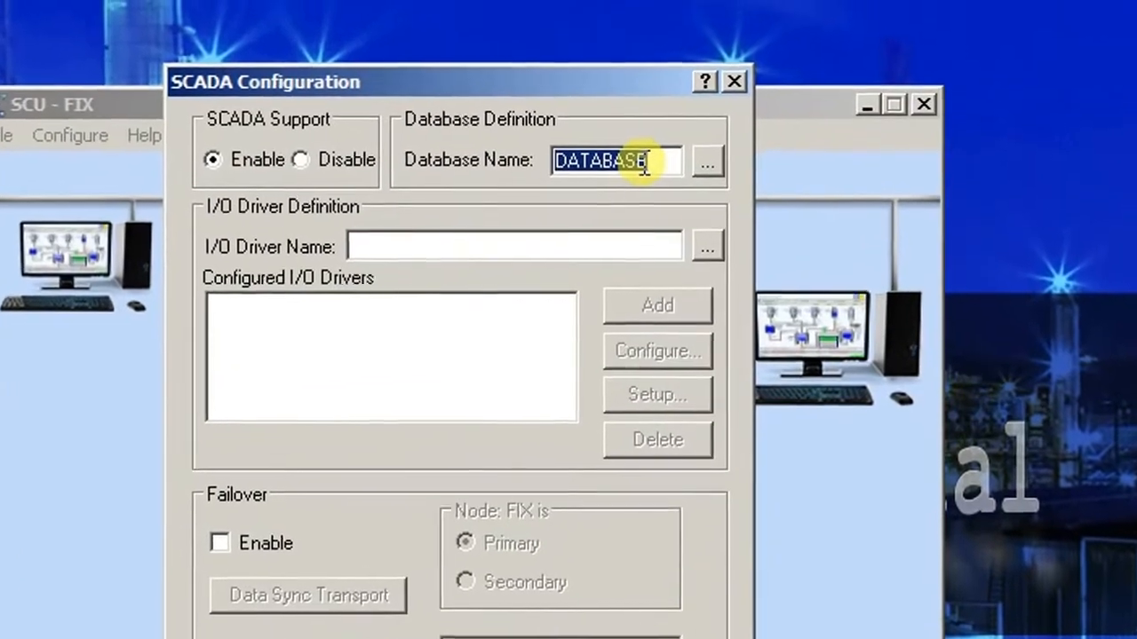
{"action": "type", "text": "TUTOR01"}
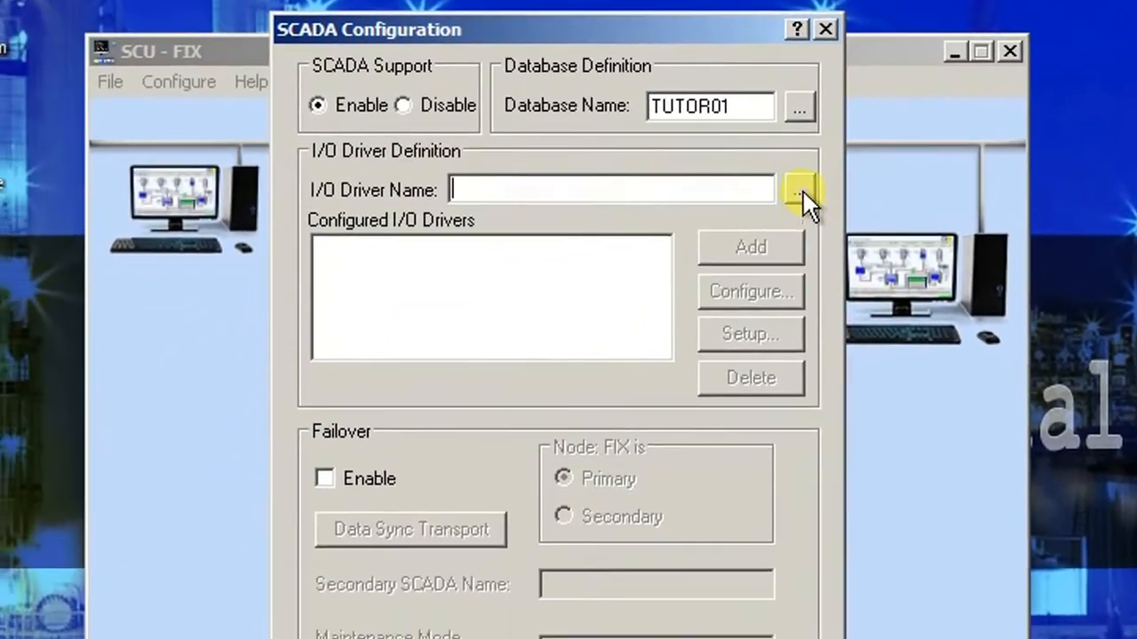
Add the SIM - Simulation Driver to the configured I/O drivers
{"action": "left_click", "coordinate": [711, 278]}
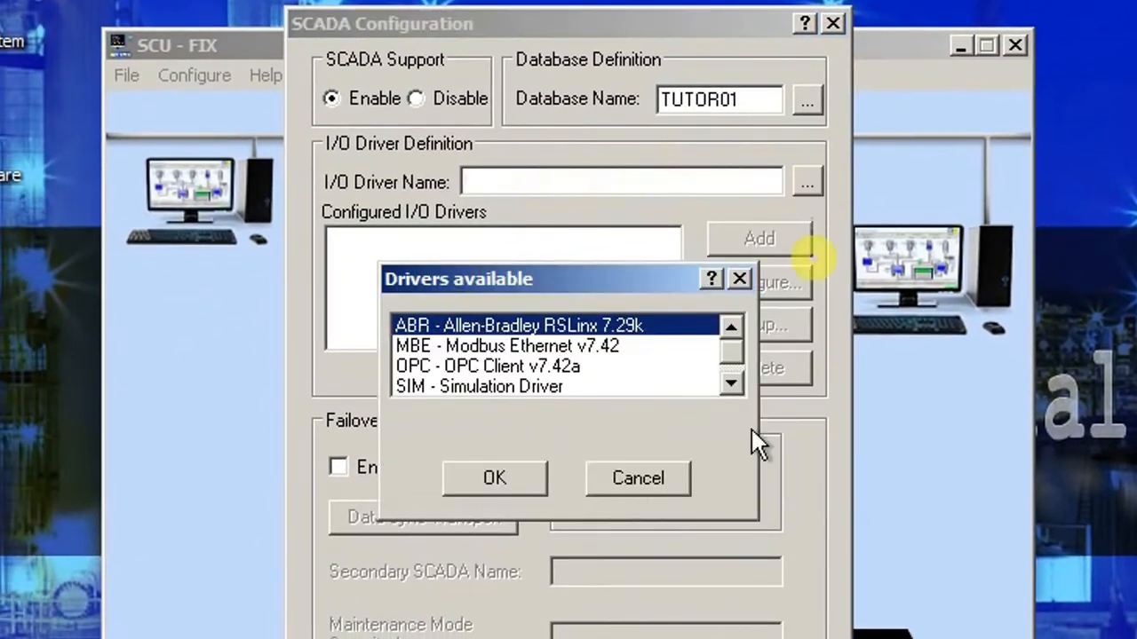
{"action": "left_click", "coordinate": [513, 387]}
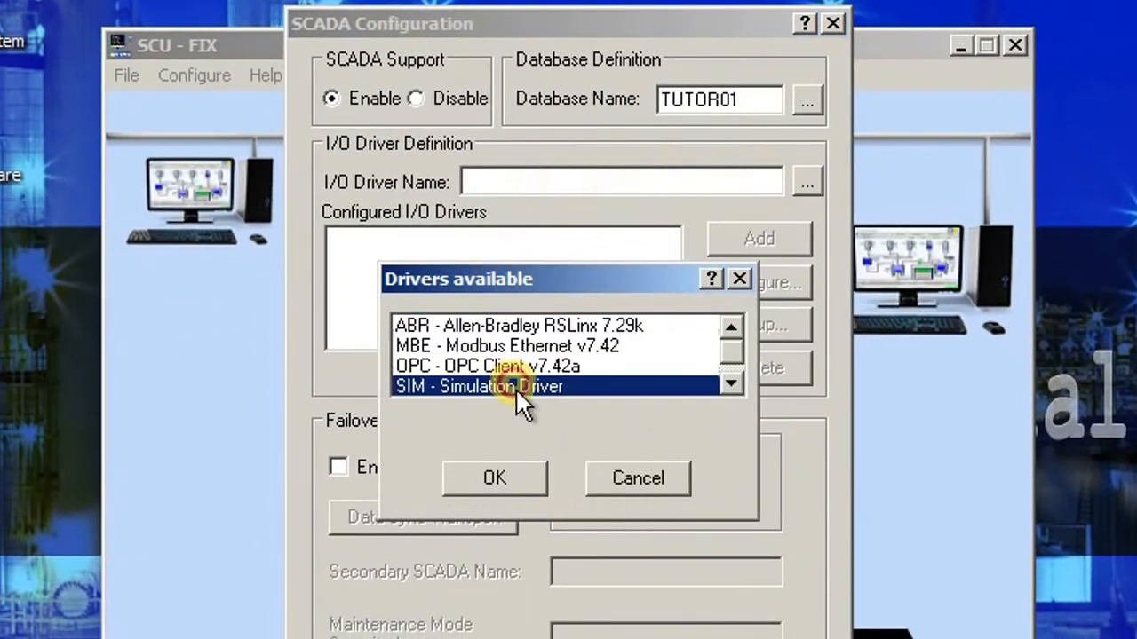
{"action": "left_click", "coordinate": [522, 478]}
{"action": "left_click", "coordinate": [780, 244]}
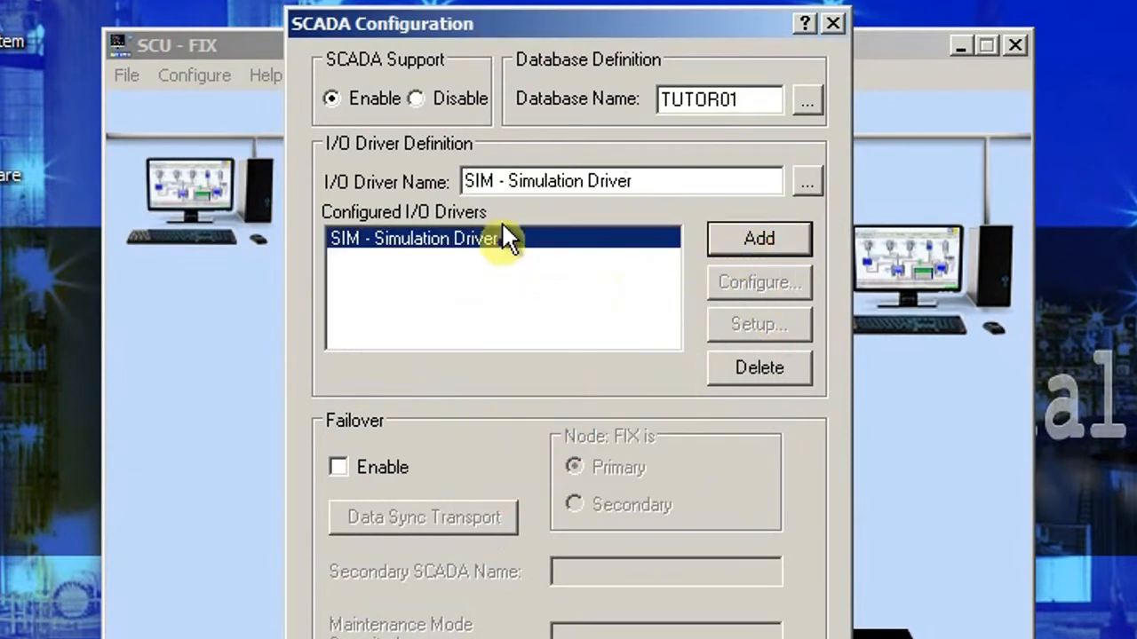
Add the OPC - OPC Client v7.42a driver to the configured I/O drivers
{"action": "left_click", "coordinate": [808, 181]}
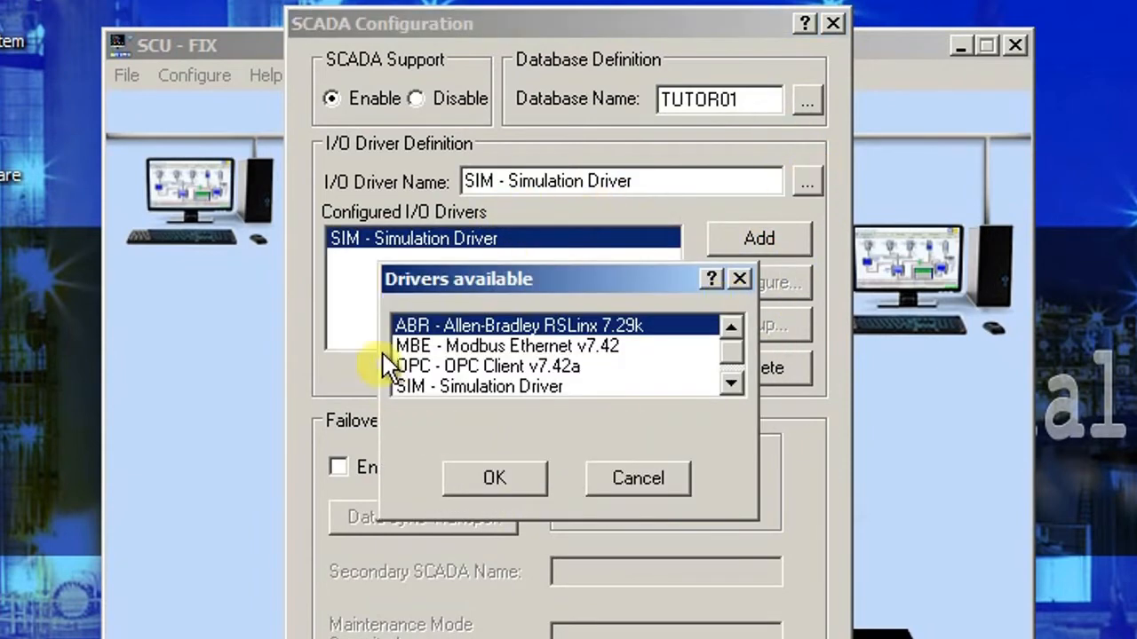
{"action": "left_click", "coordinate": [433, 367]}
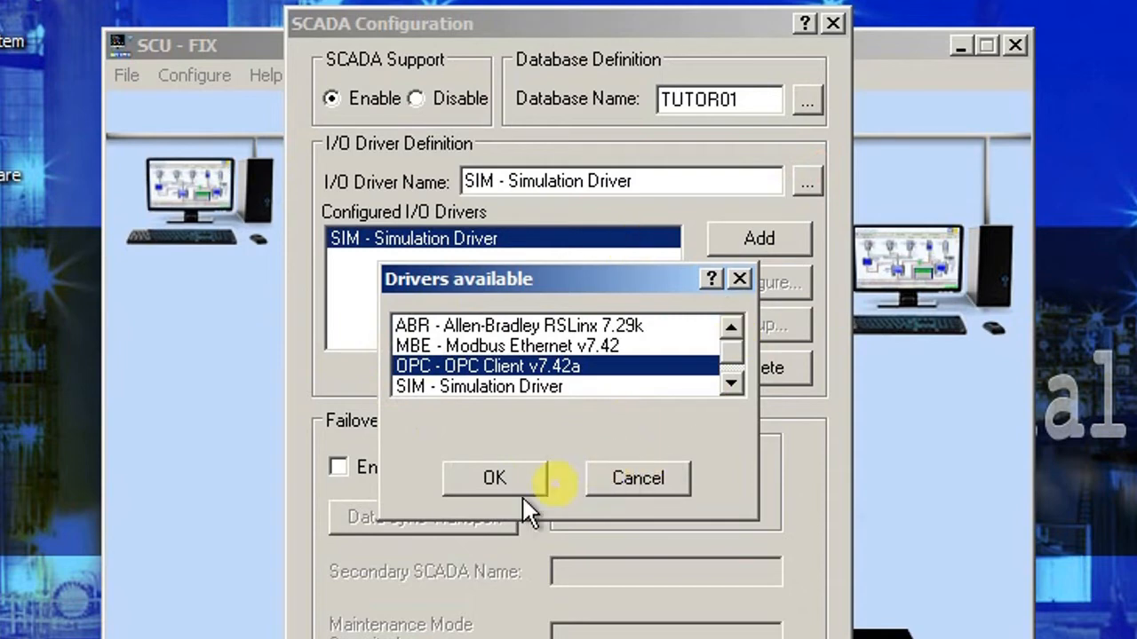
{"action": "left_click", "coordinate": [503, 477]}
{"action": "left_click", "coordinate": [736, 245]}
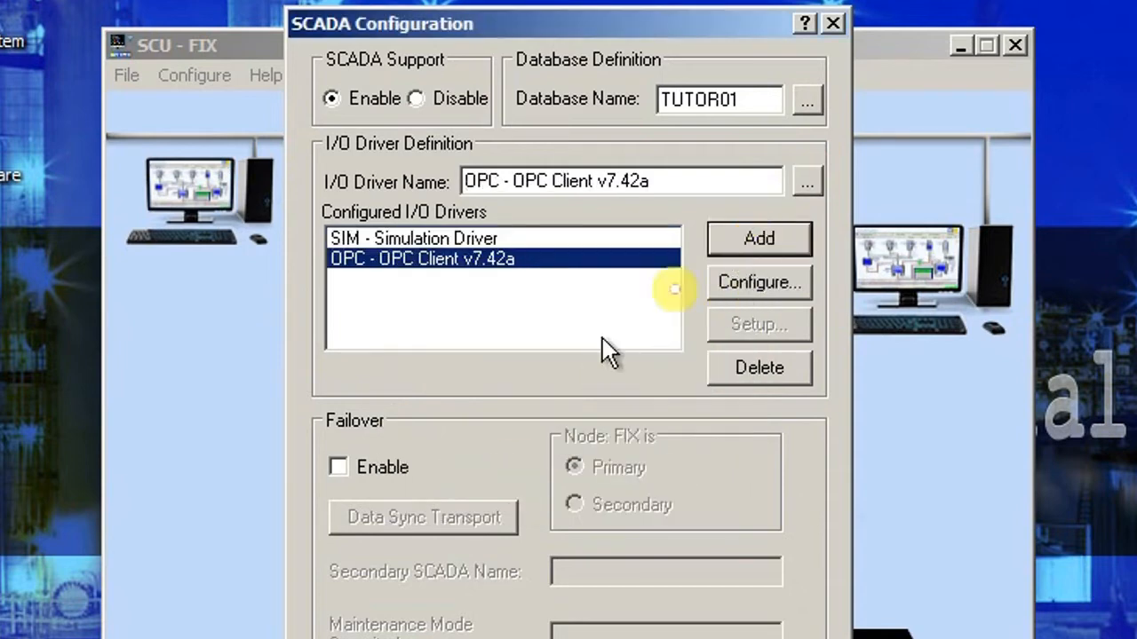
Add the MBE - Modbus Ethernet v7.42 driver to the configured I/O drivers
{"action": "left_click", "coordinate": [807, 182]}
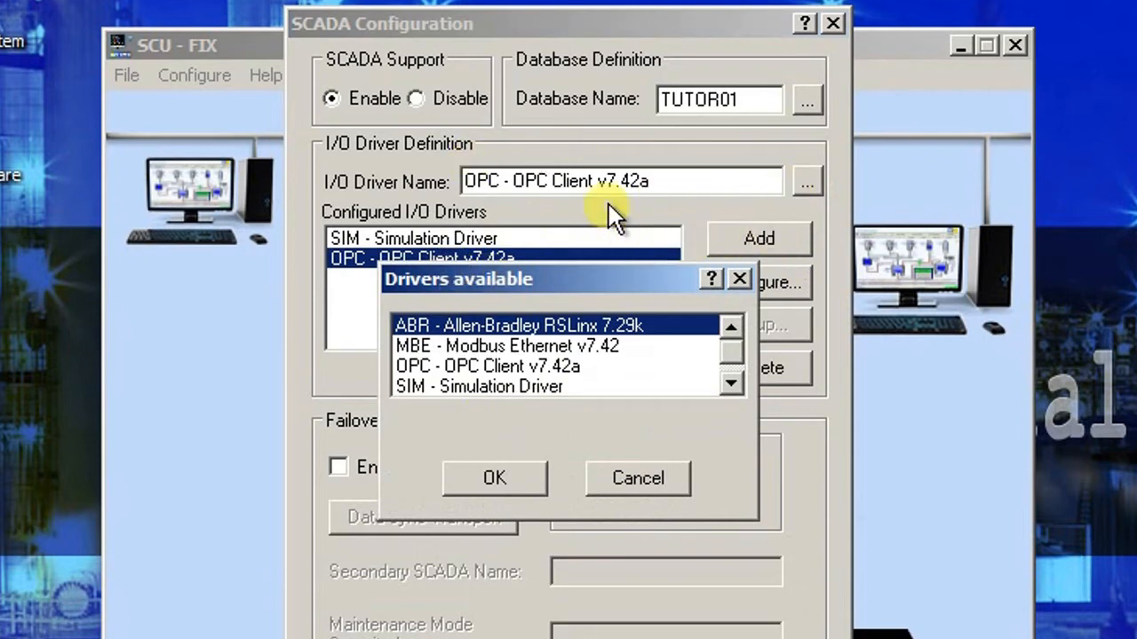
{"action": "left_click", "coordinate": [612, 477]}
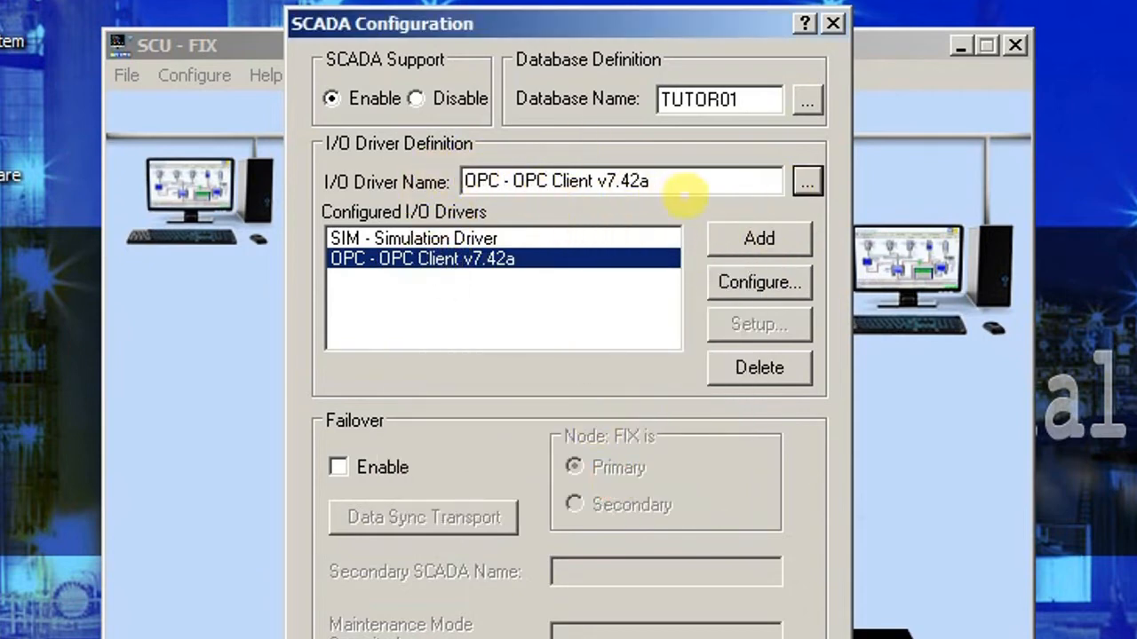
{"action": "left_click", "coordinate": [806, 182]}
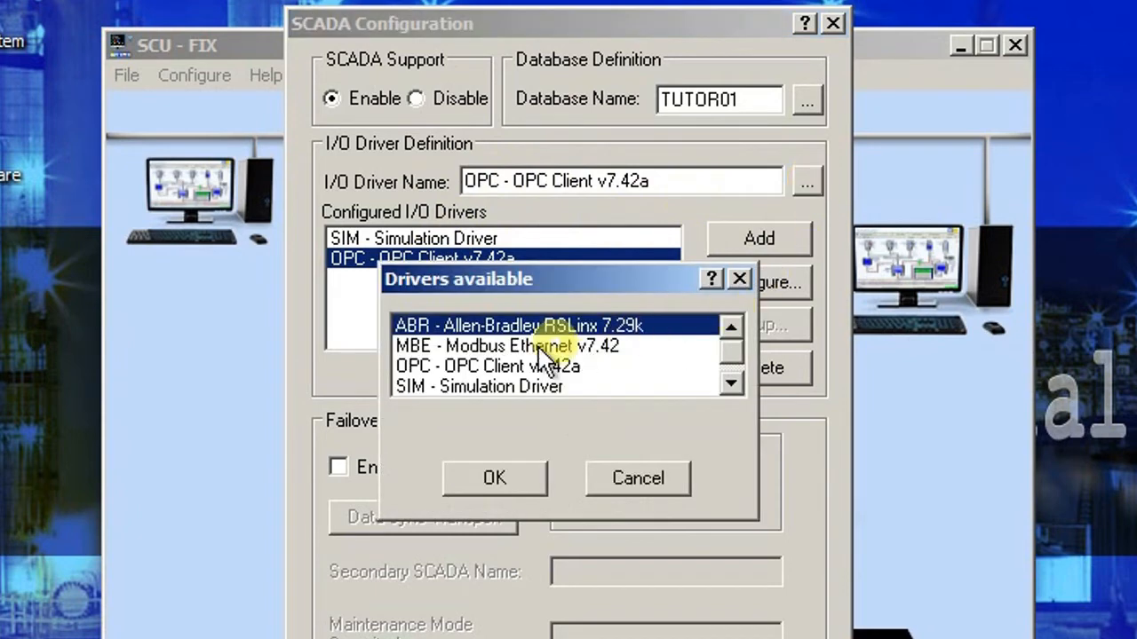
{"action": "left_click", "coordinate": [440, 346]}
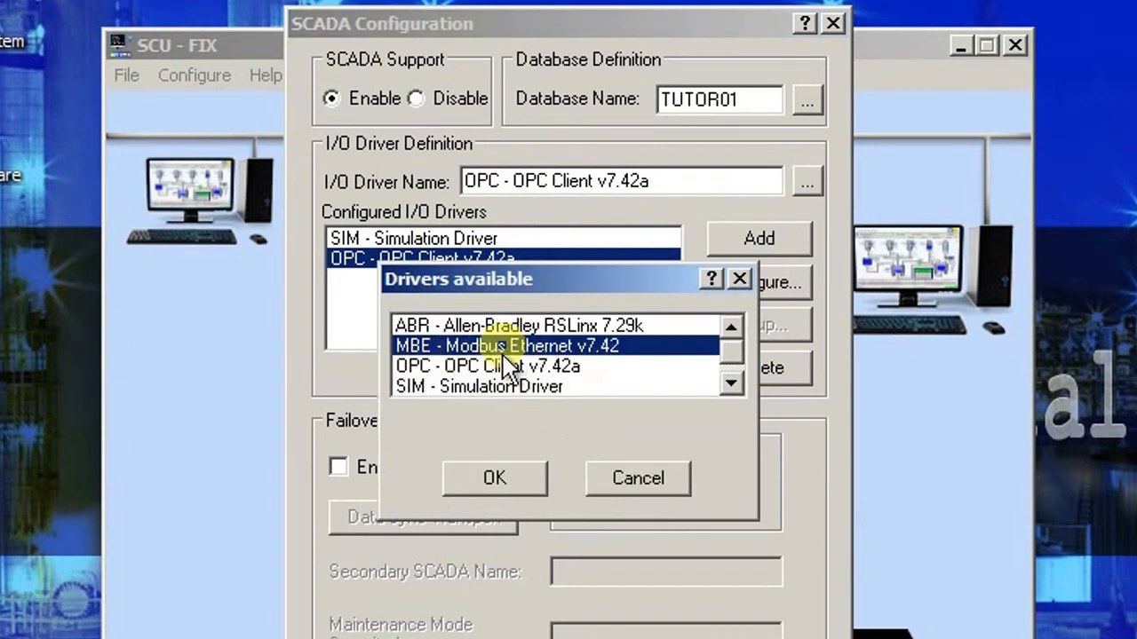
{"action": "left_click", "coordinate": [511, 477]}
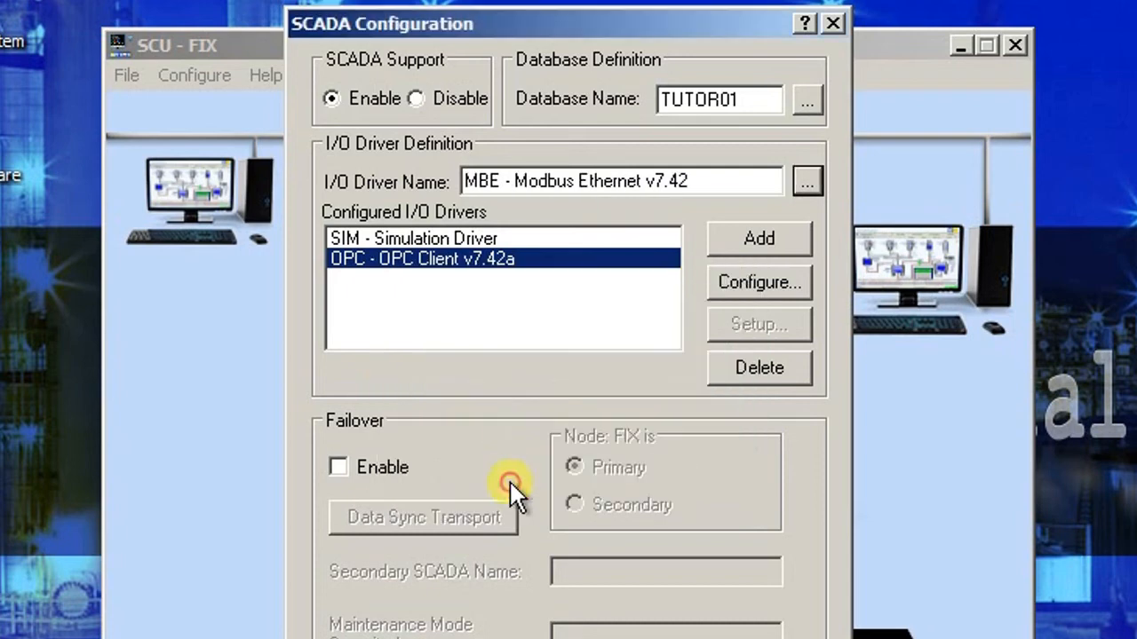
{"action": "left_click", "coordinate": [759, 240]}
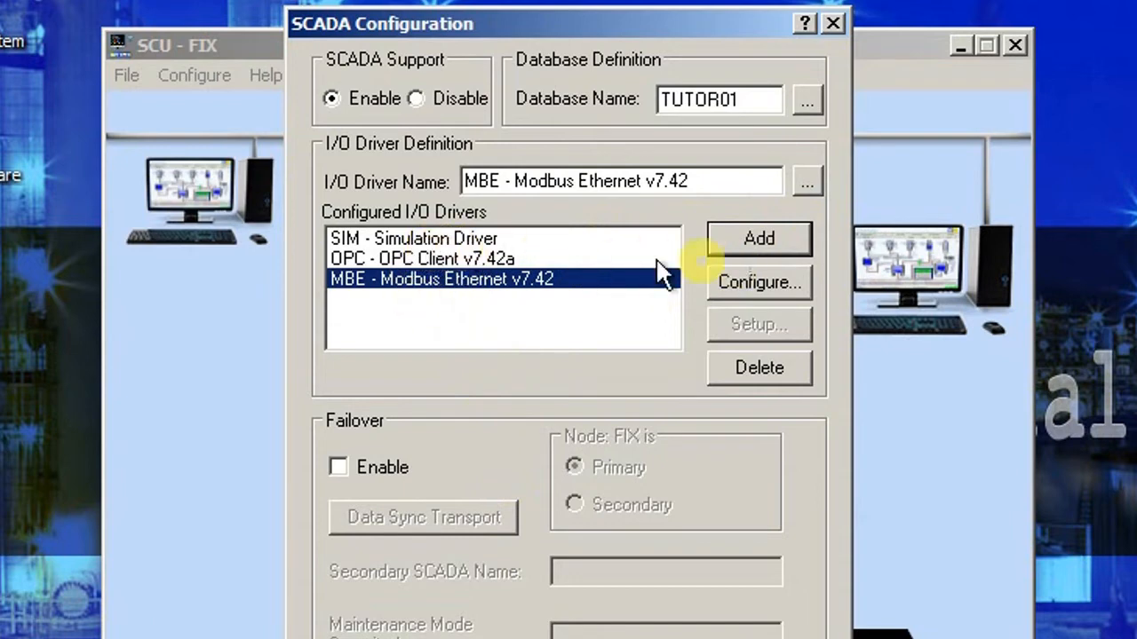
Accept the SCADA configuration and agree to use the TUTOR01 database anyway
{"action": "left_click", "coordinate": [486, 258]}
{"action": "left_click", "coordinate": [482, 277]}
{"action": "left_click", "coordinate": [471, 259]}
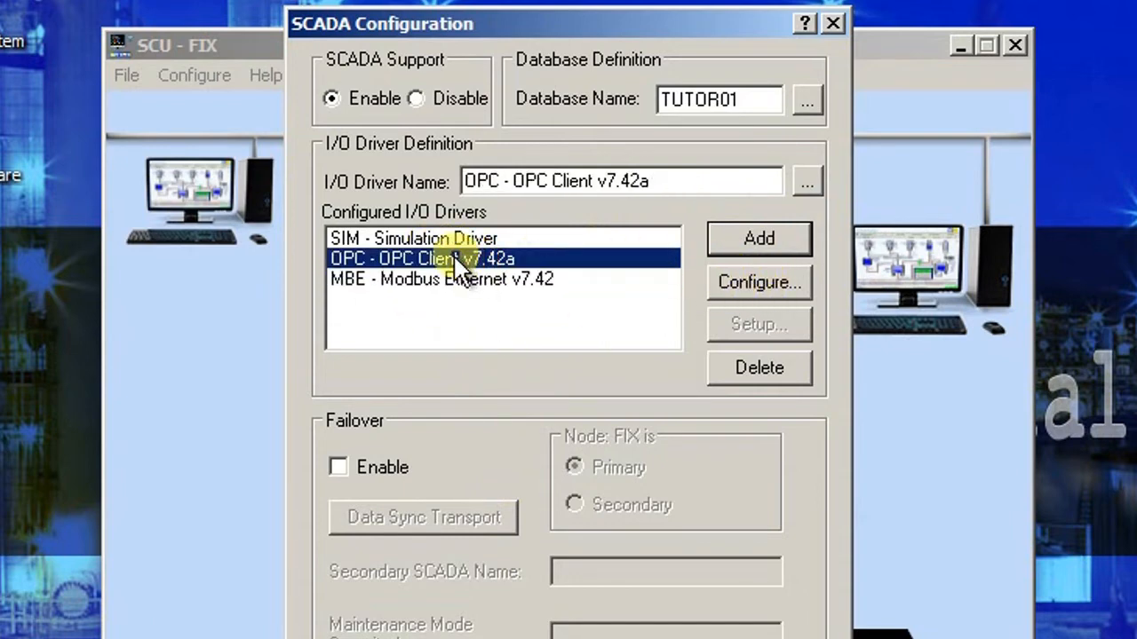
{"action": "left_click", "coordinate": [456, 278]}
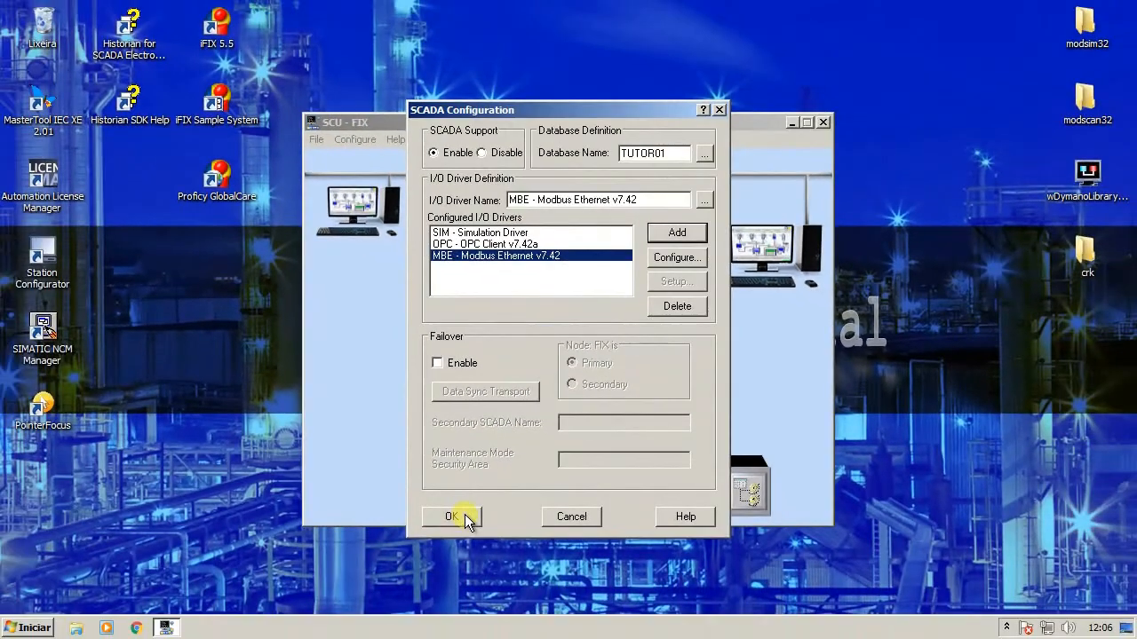
{"action": "left_click", "coordinate": [452, 517]}
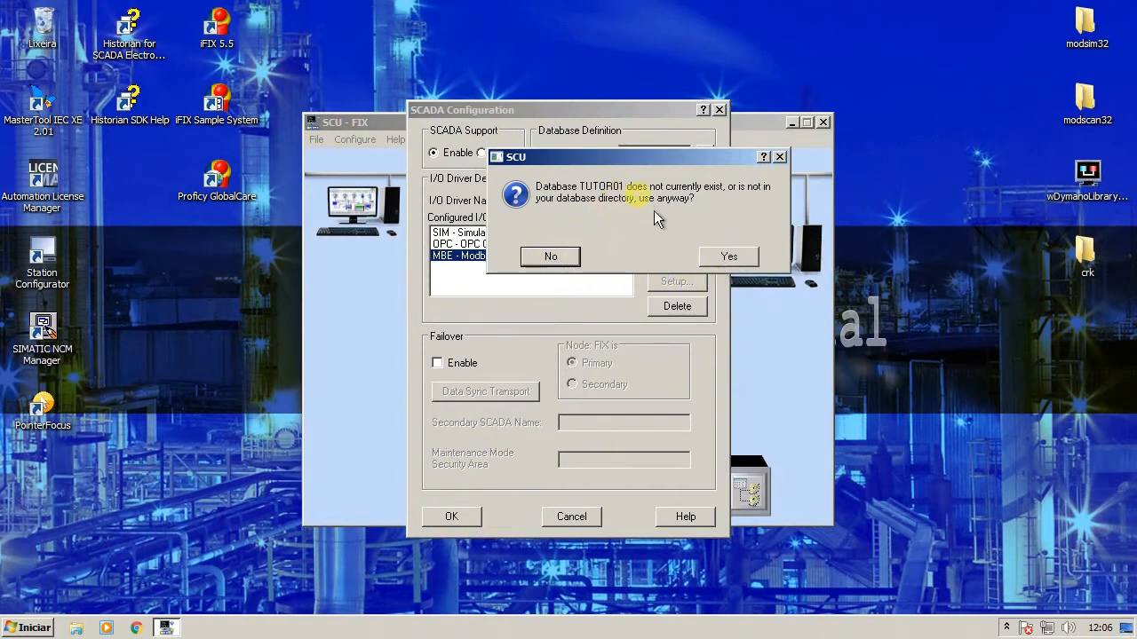
{"action": "left_click_drag", "start_coordinate": [637, 165], "coordinate": [598, 214]}
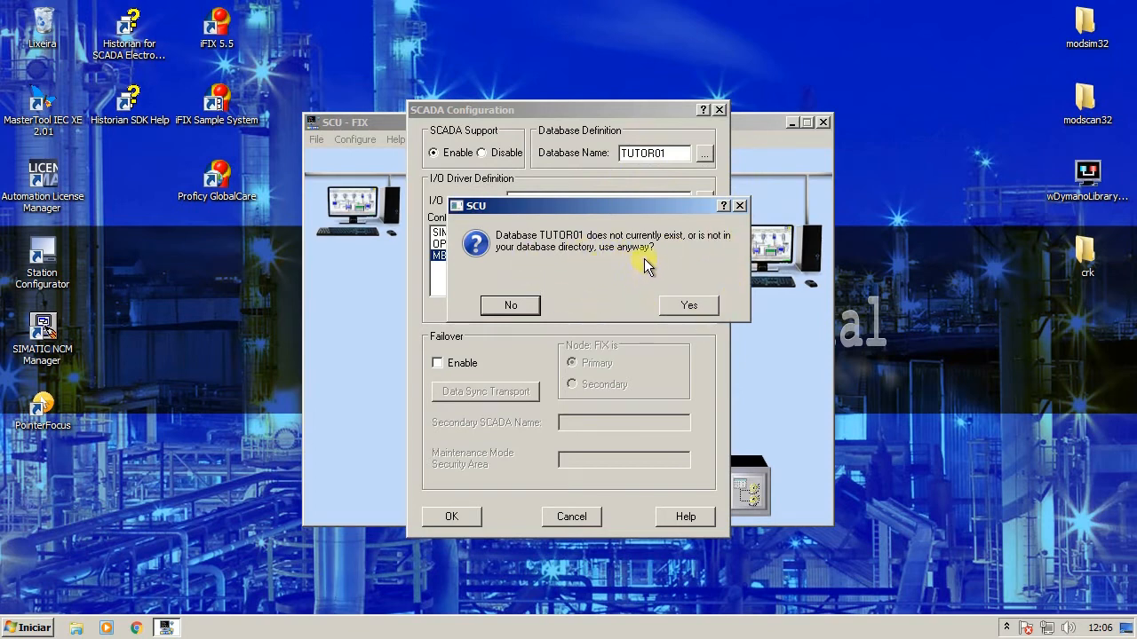
{"action": "left_click", "coordinate": [685, 306]}
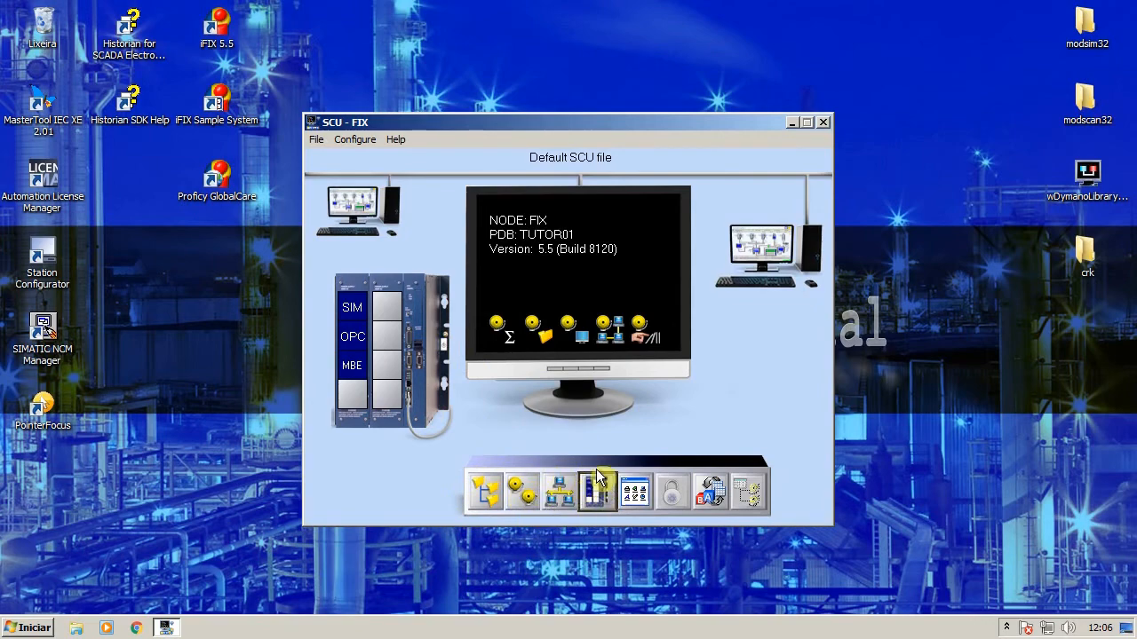
Open the task configuration and examine the startup modes and command lines of the IOCNTRL.EXE, WSACTASK.EXE and SUMQDEL.EXE tasks
{"action": "left_click", "coordinate": [634, 491]}
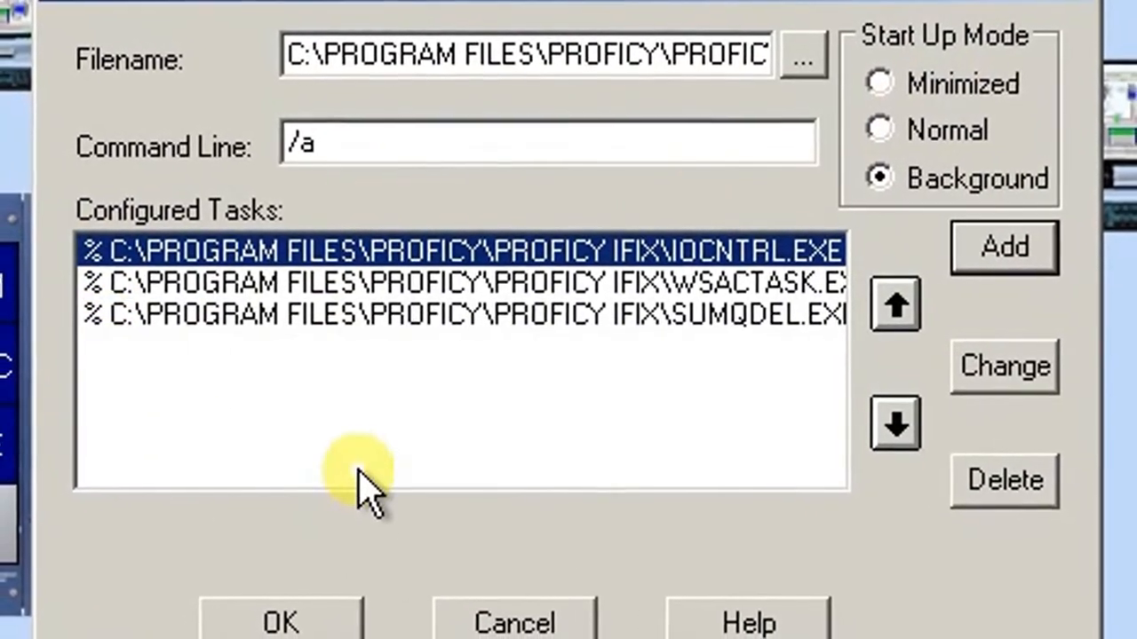
{"action": "mouse_move", "coordinate": [85, 212]}
{"action": "left_mouse_down"}
{"action": "mouse_move", "coordinate": [78, 325]}
{"action": "mouse_move", "coordinate": [138, 230]}
{"action": "left_mouse_up"}
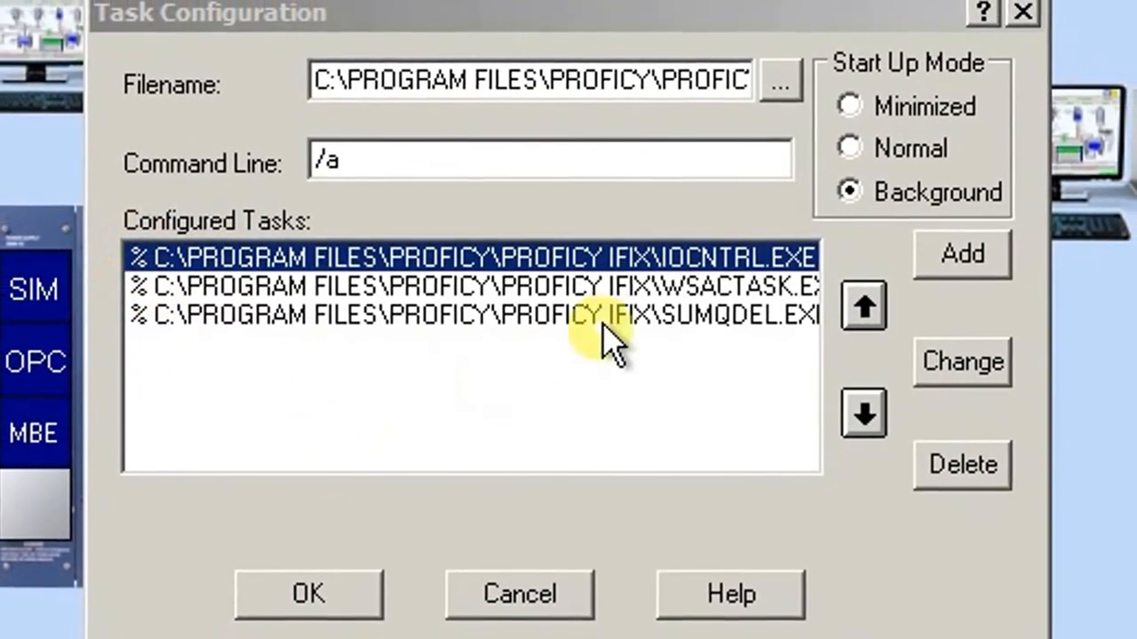
{"action": "left_click", "coordinate": [887, 153]}
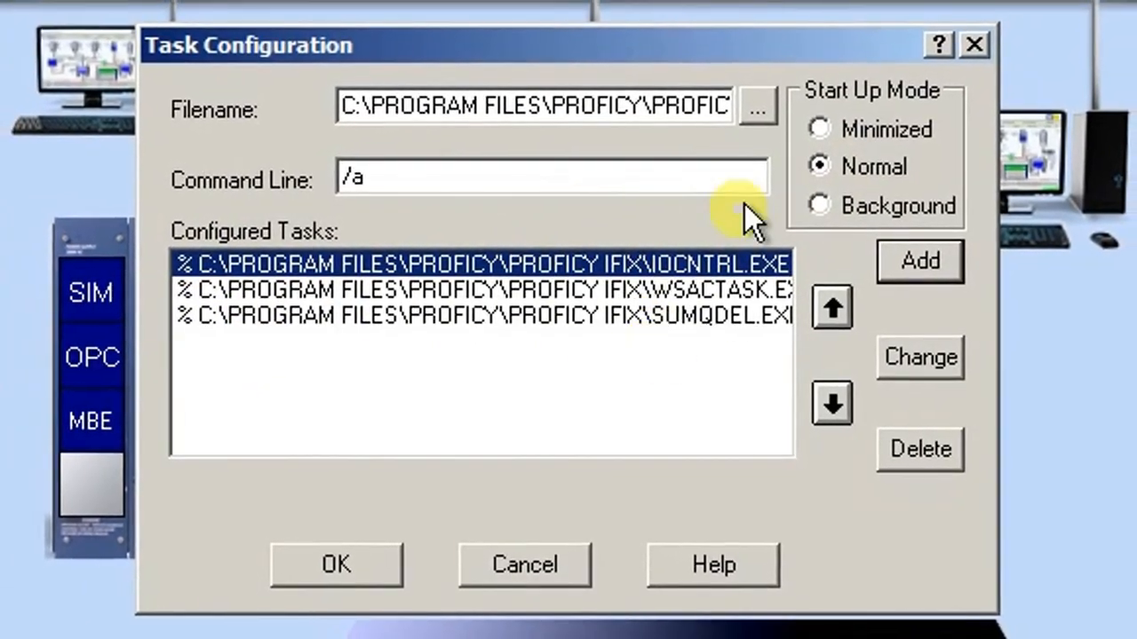
{"action": "left_click", "coordinate": [818, 205]}
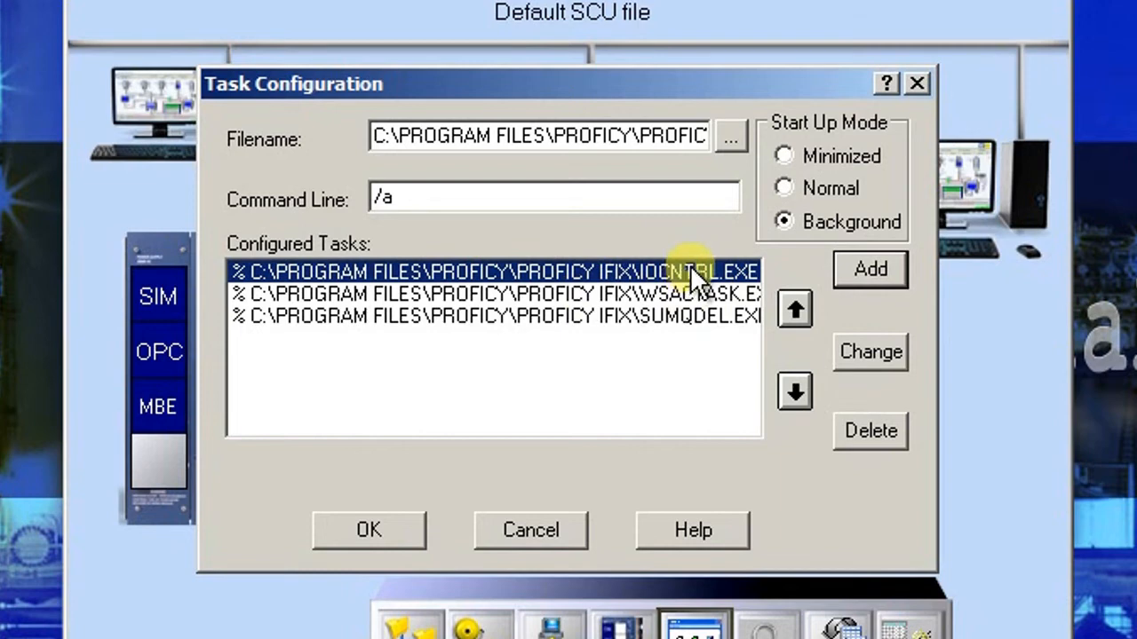
{"action": "left_click", "coordinate": [640, 291]}
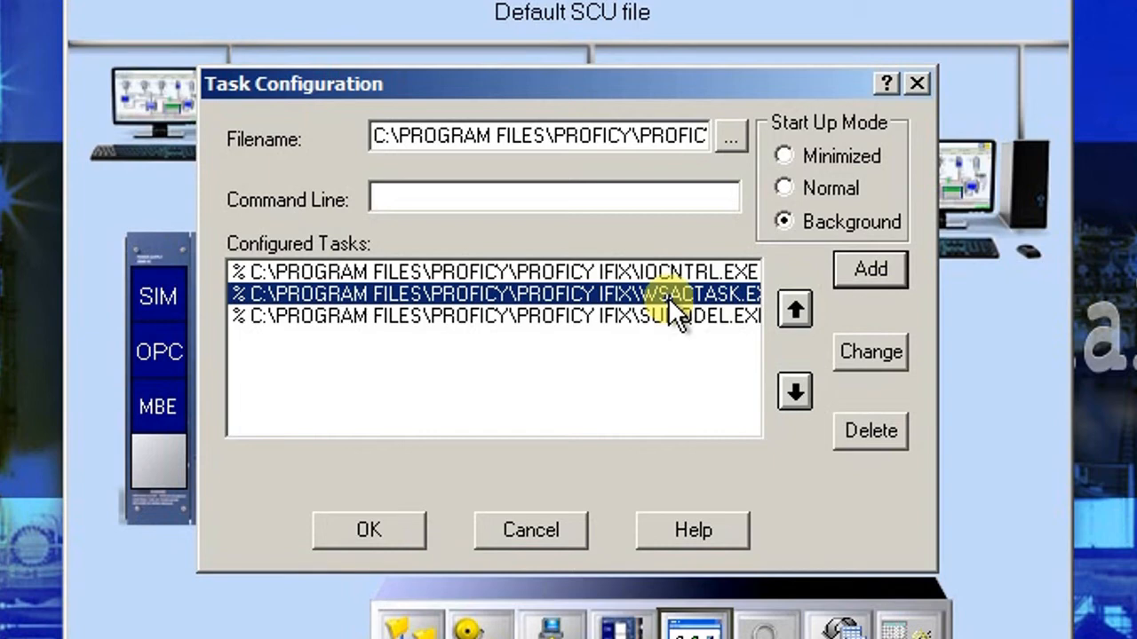
{"action": "left_click", "coordinate": [626, 317]}
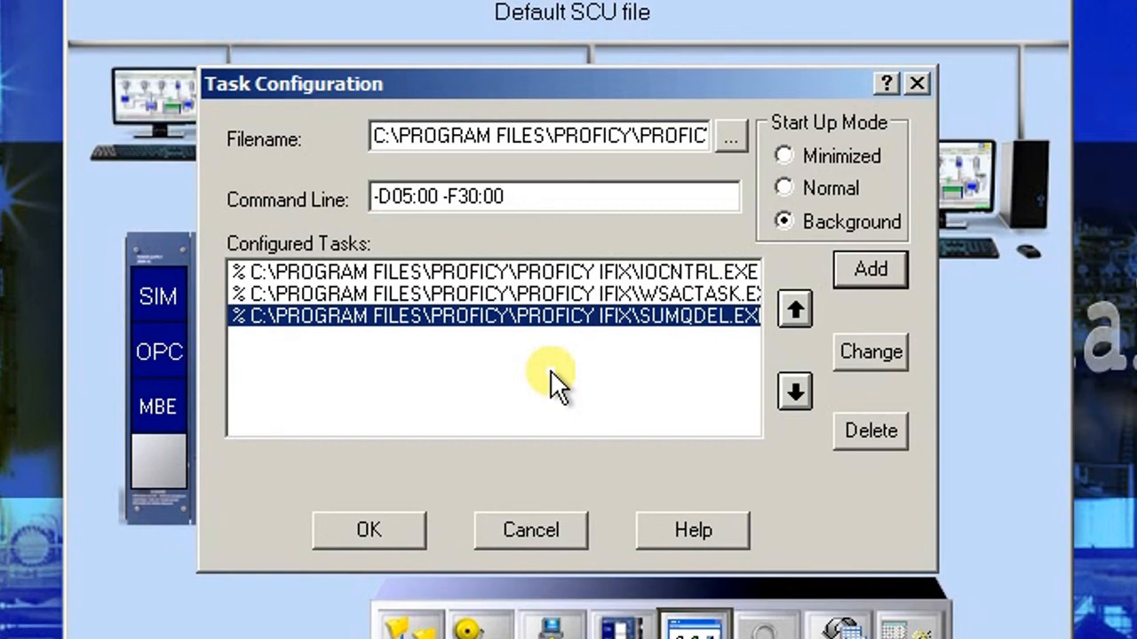
Add WorkSpace.exe from the Proficy iFIX folder as a configured task with Normal start-up mode and accept the task configuration
{"action": "left_click", "coordinate": [729, 138]}
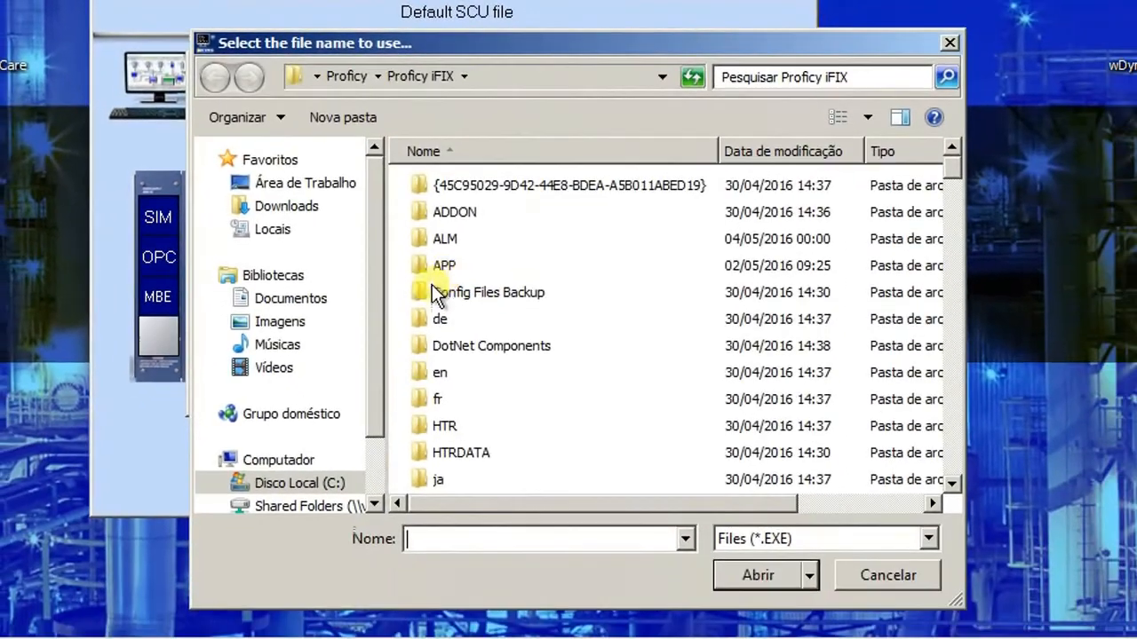
{"action": "left_click", "coordinate": [536, 360]}
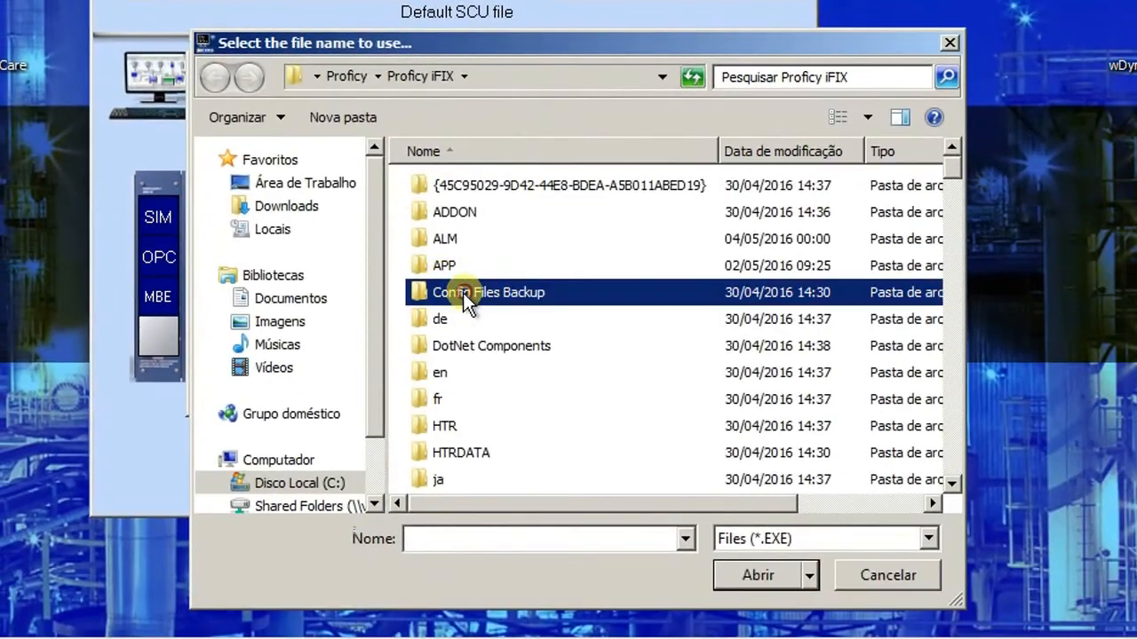
{"action": "type", "text": "wo"}
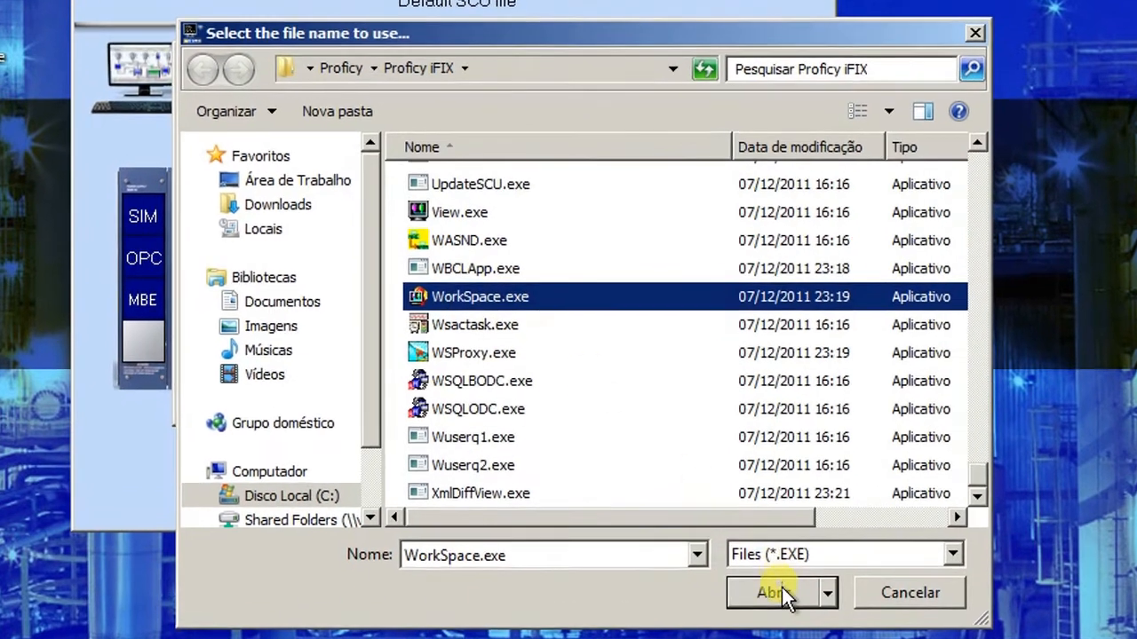
{"action": "left_click", "coordinate": [754, 576]}
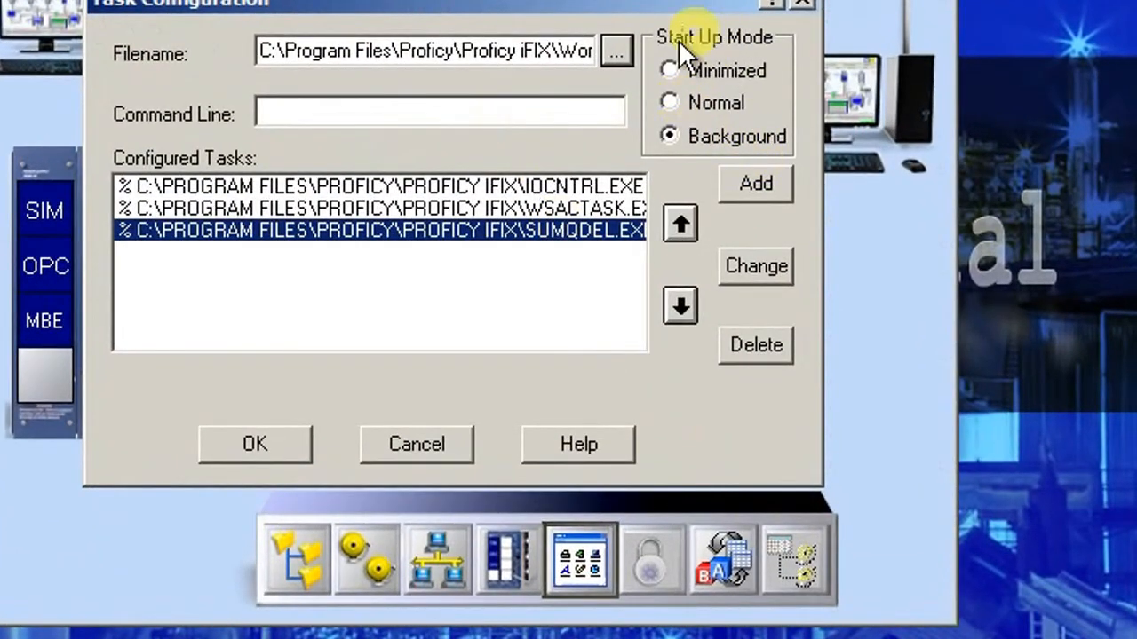
{"action": "left_click", "coordinate": [712, 102]}
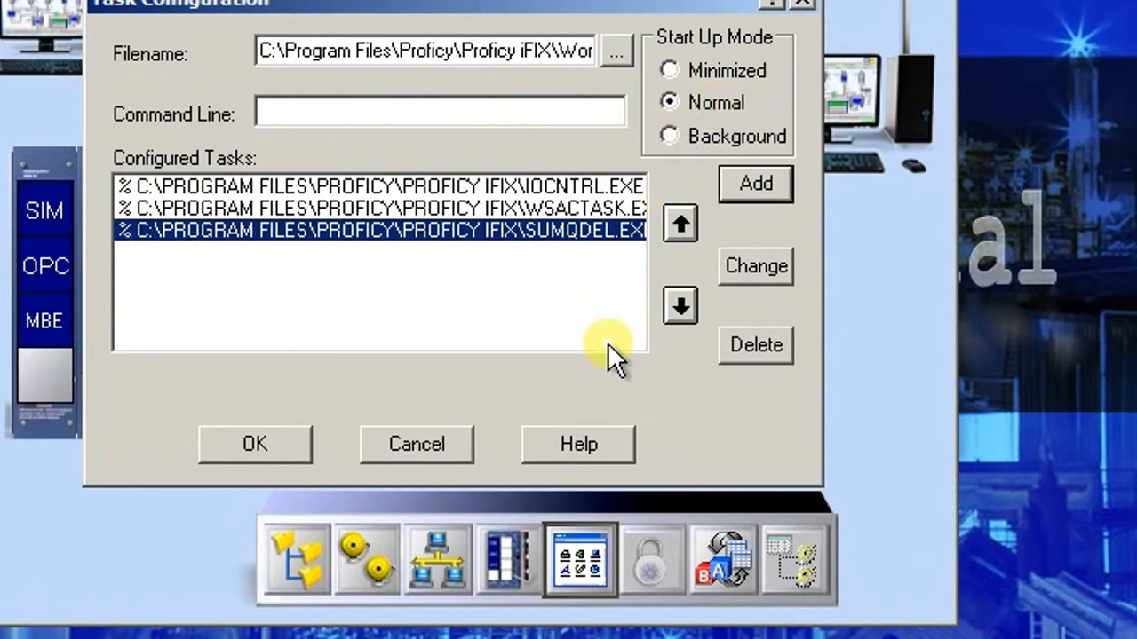
{"action": "left_click", "coordinate": [758, 185]}
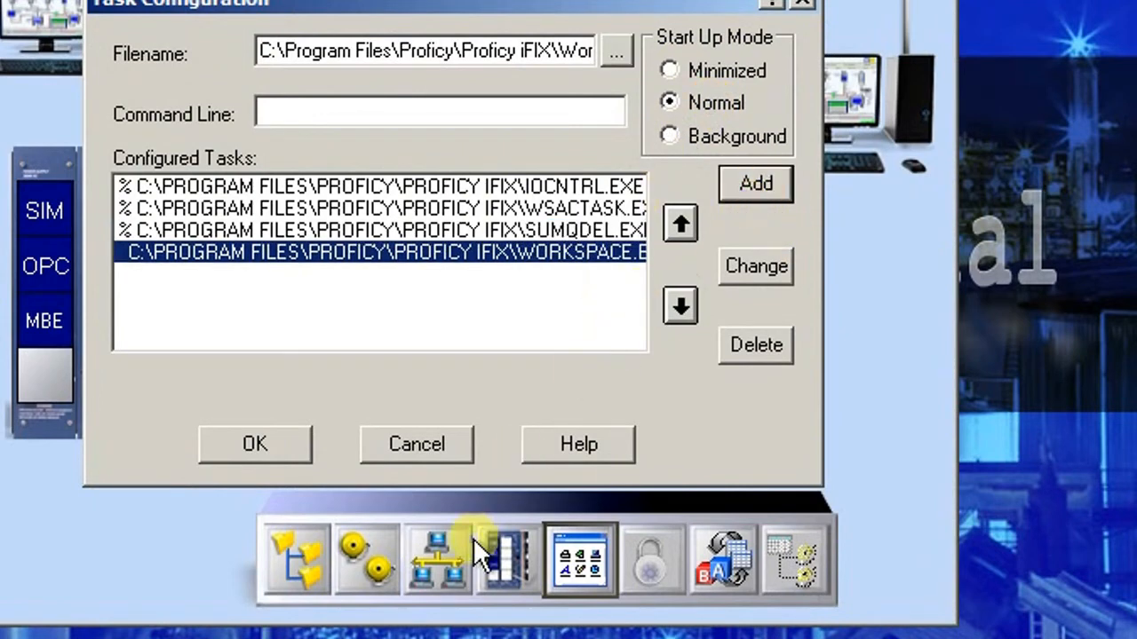
{"action": "left_click", "coordinate": [261, 438]}
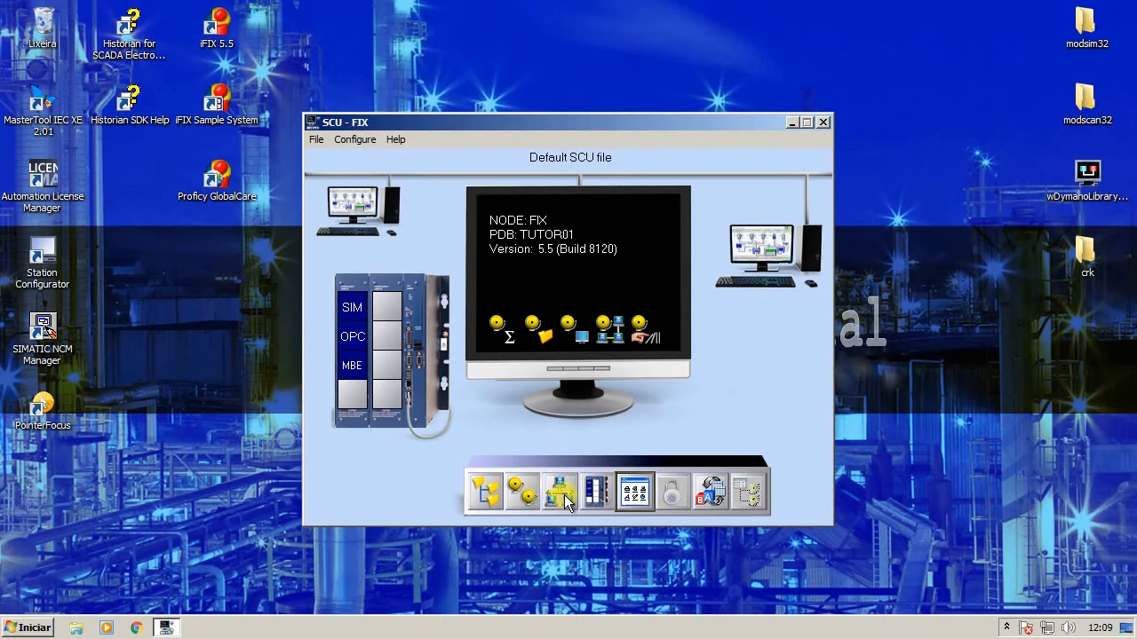
{"action": "left_click", "coordinate": [637, 487]}
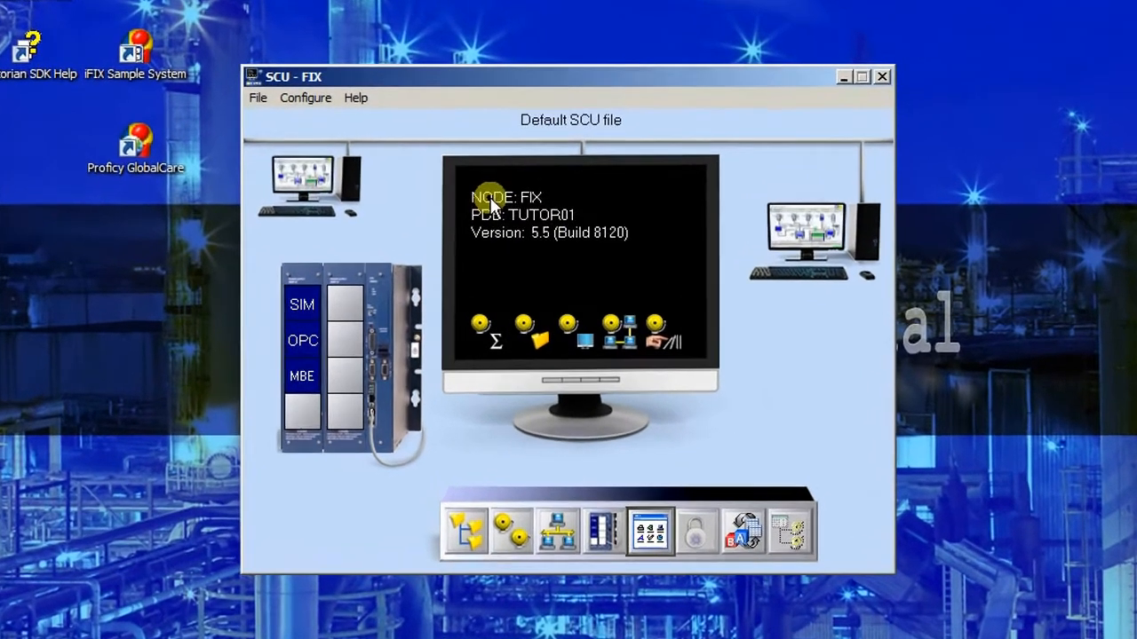
{"action": "left_click", "coordinate": [509, 222]}
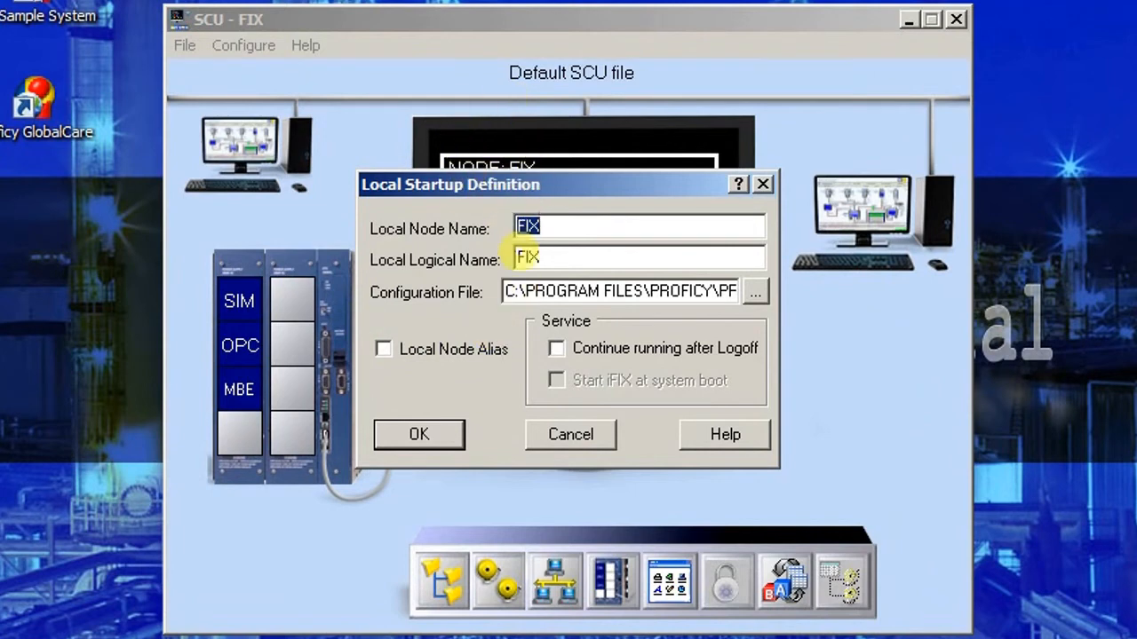
{"action": "left_click", "coordinate": [601, 440]}
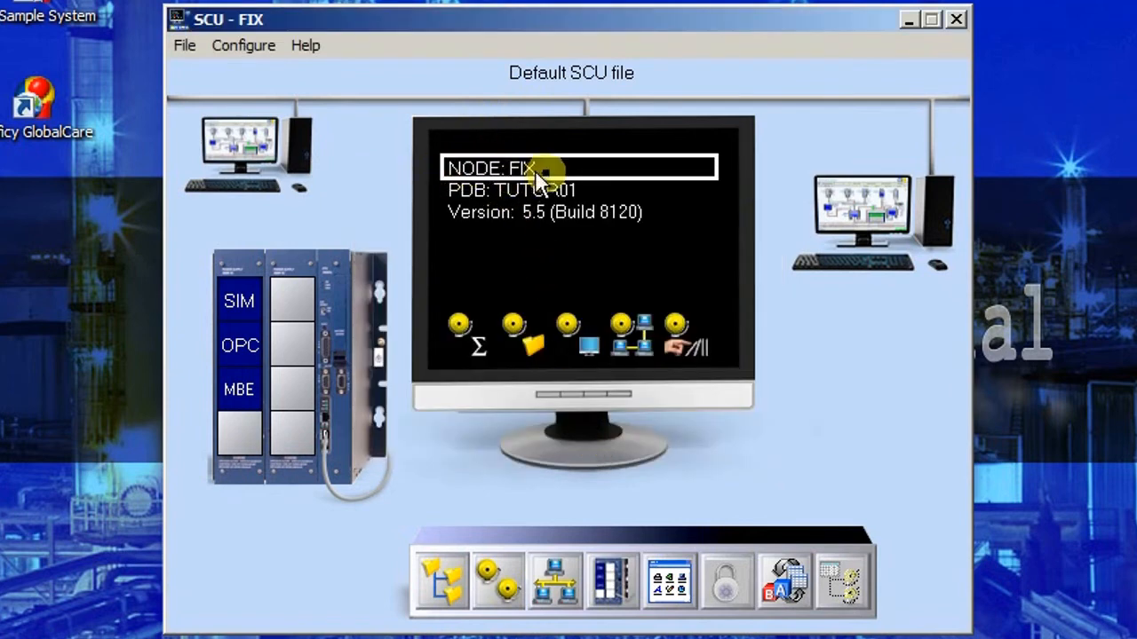
{"action": "left_click", "coordinate": [245, 45]}
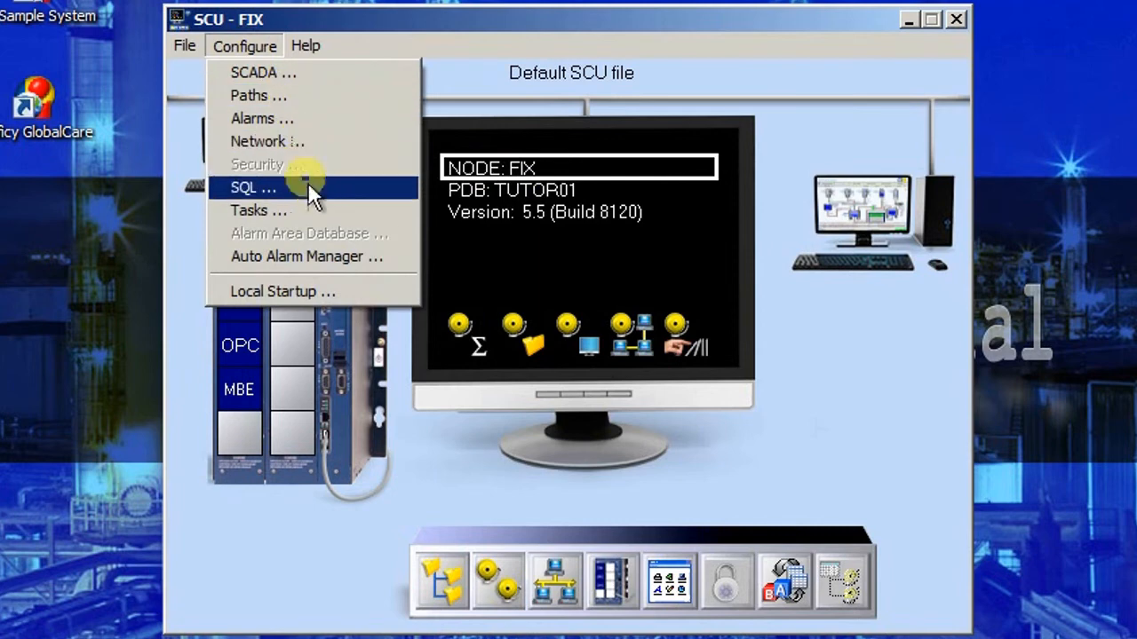
{"action": "left_click", "coordinate": [306, 291]}
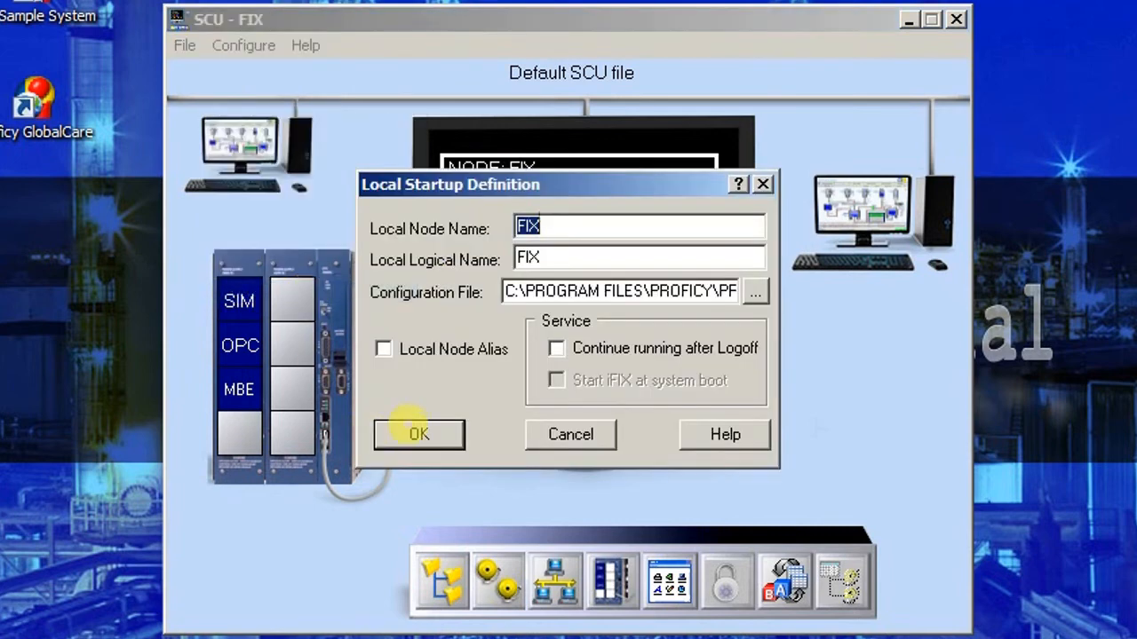
{"action": "left_click", "coordinate": [560, 435]}
Set both the local node name and the local logical name to TUTOR01 in the local startup definition
{"action": "left_click", "coordinate": [508, 167]}
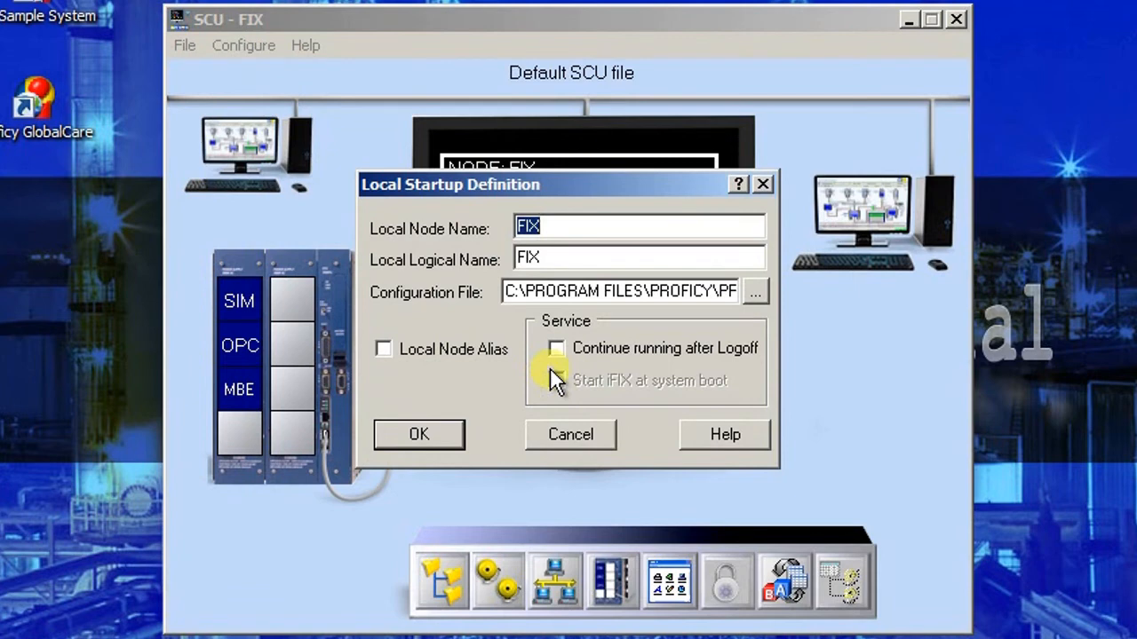
{"action": "type", "text": "TURO"}
{"action": "key", "text": "BackSpace"}
{"action": "key", "text": "BackSpace"}
{"action": "type", "text": "TOR01"}
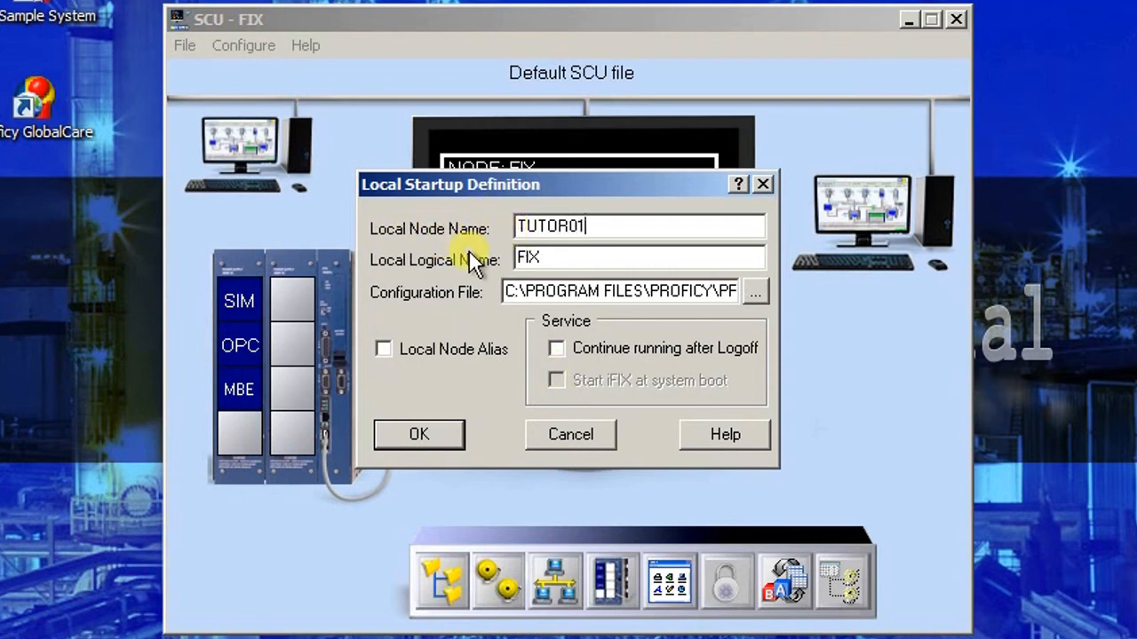
{"action": "key", "text": "Tab"}
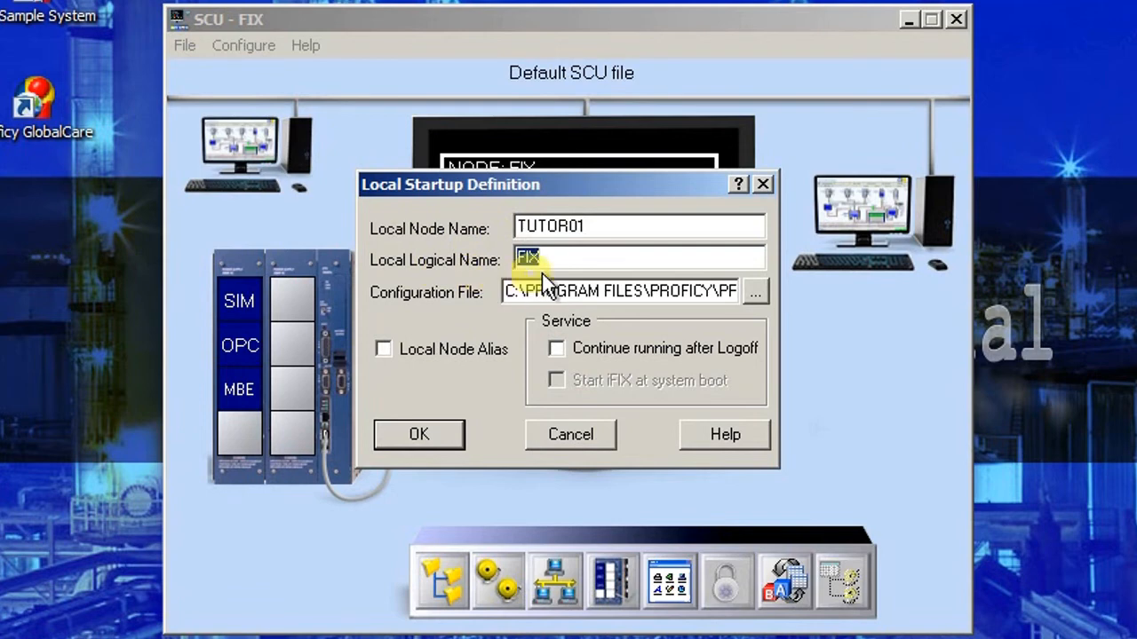
{"action": "type", "text": "TU"}
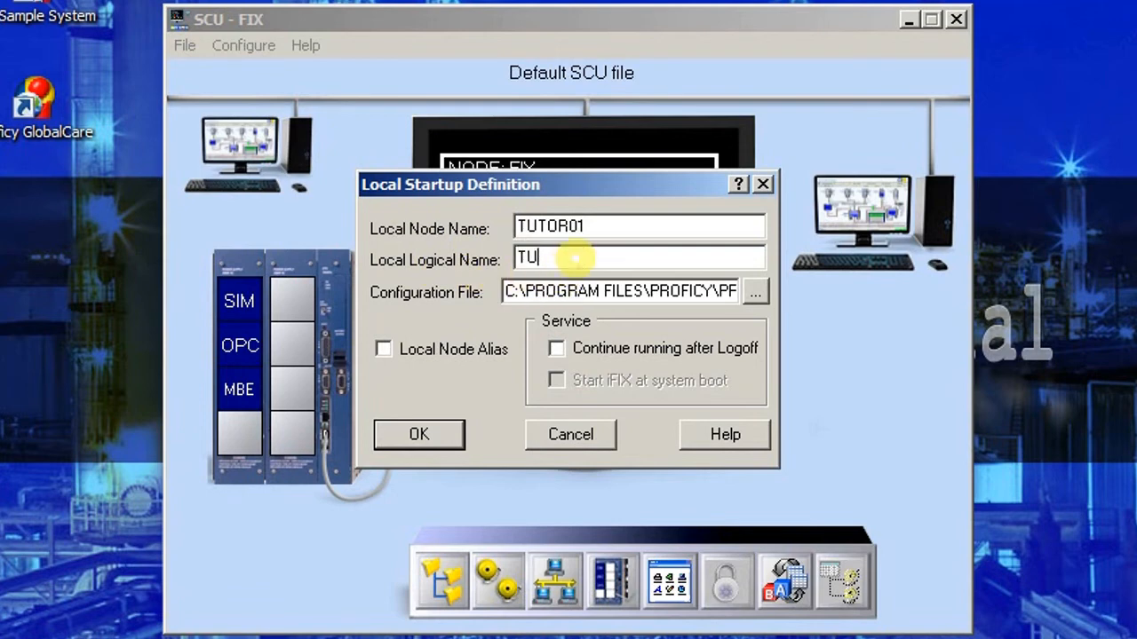
{"action": "type", "text": "TOR01"}
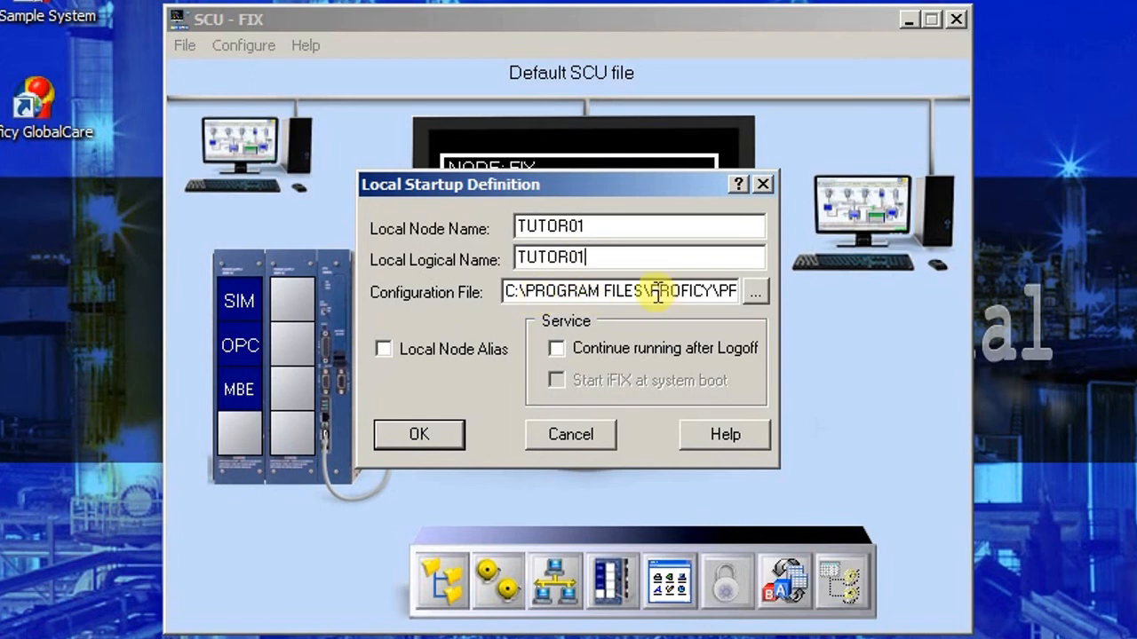
{"action": "left_click", "coordinate": [428, 434]}
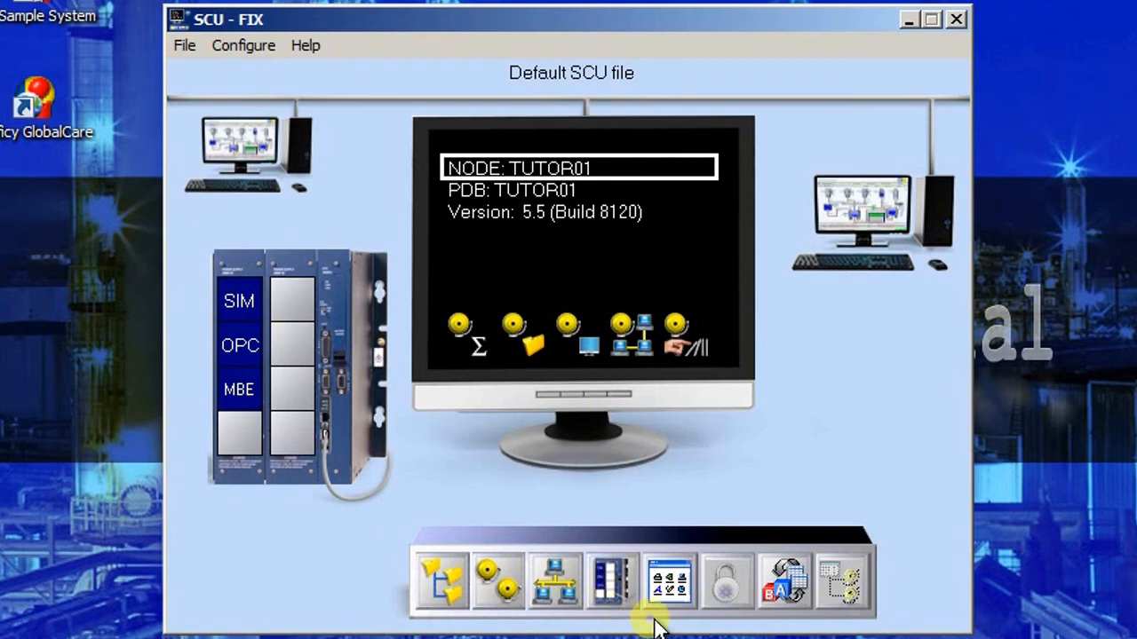
{"action": "left_click", "coordinate": [468, 170]}
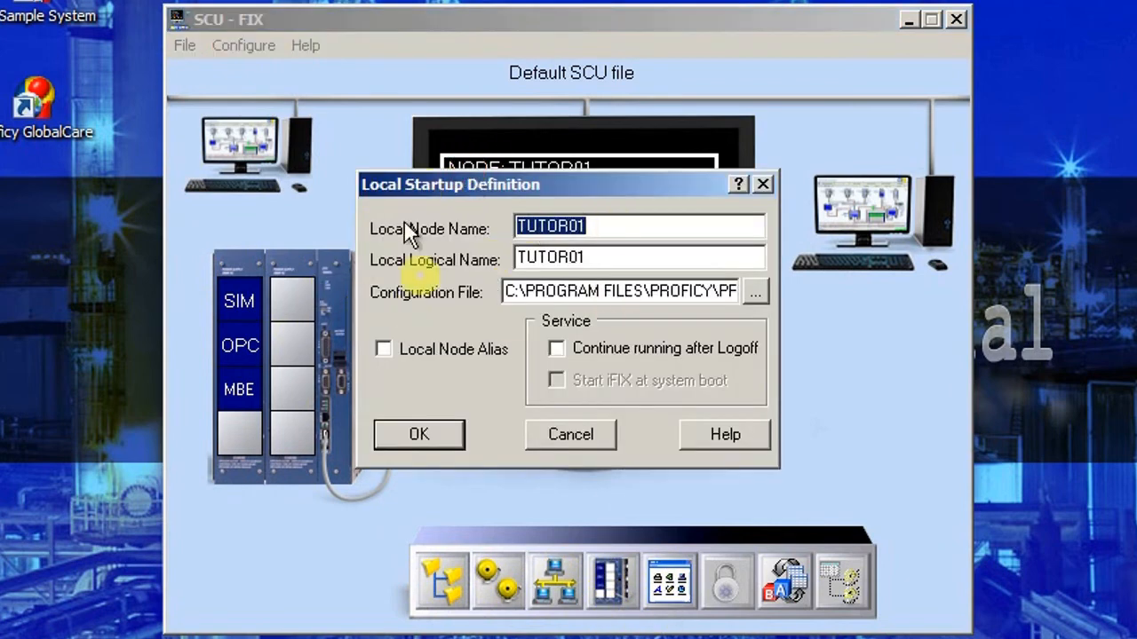
{"action": "left_click", "coordinate": [414, 434]}
Save the configuration as TUTOR01.SCU in C:\IFIXAPLIC\TUTOR01\LOCAL and agree to use it when iFIX is restarted
{"action": "left_click", "coordinate": [188, 45]}
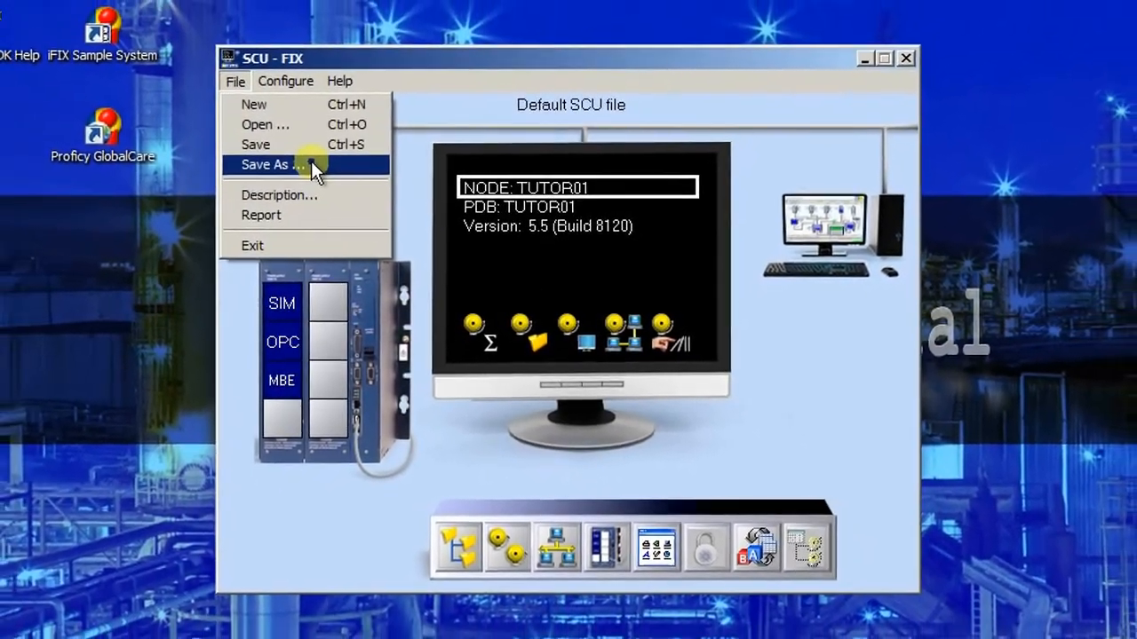
{"action": "left_click", "coordinate": [301, 159]}
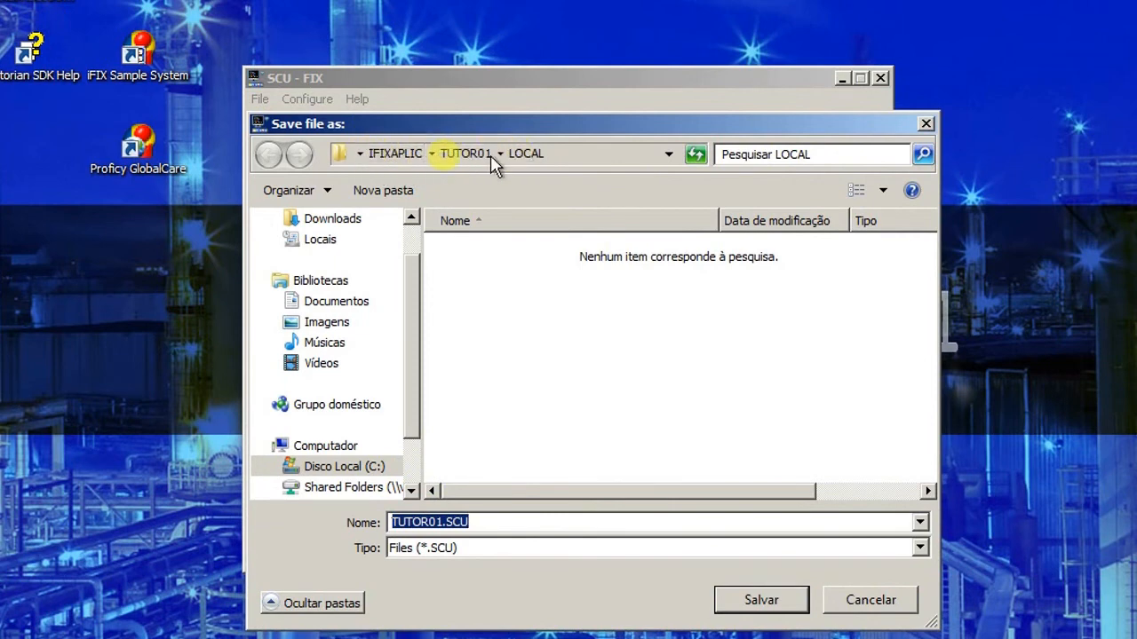
{"action": "left_click", "coordinate": [571, 154]}
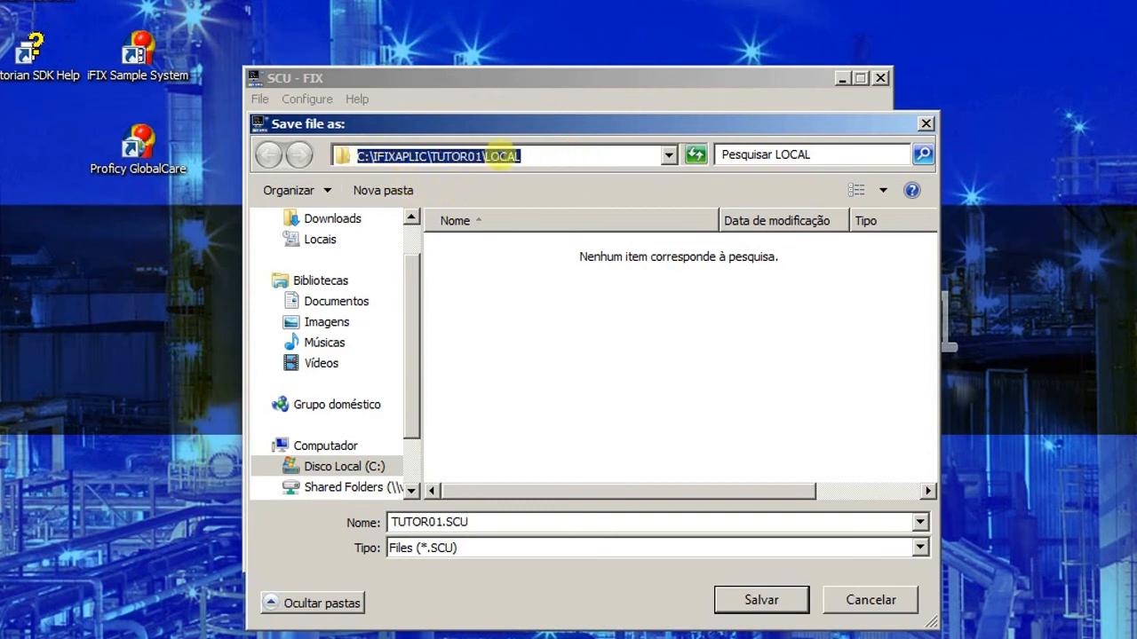
{"action": "left_click", "coordinate": [544, 155]}
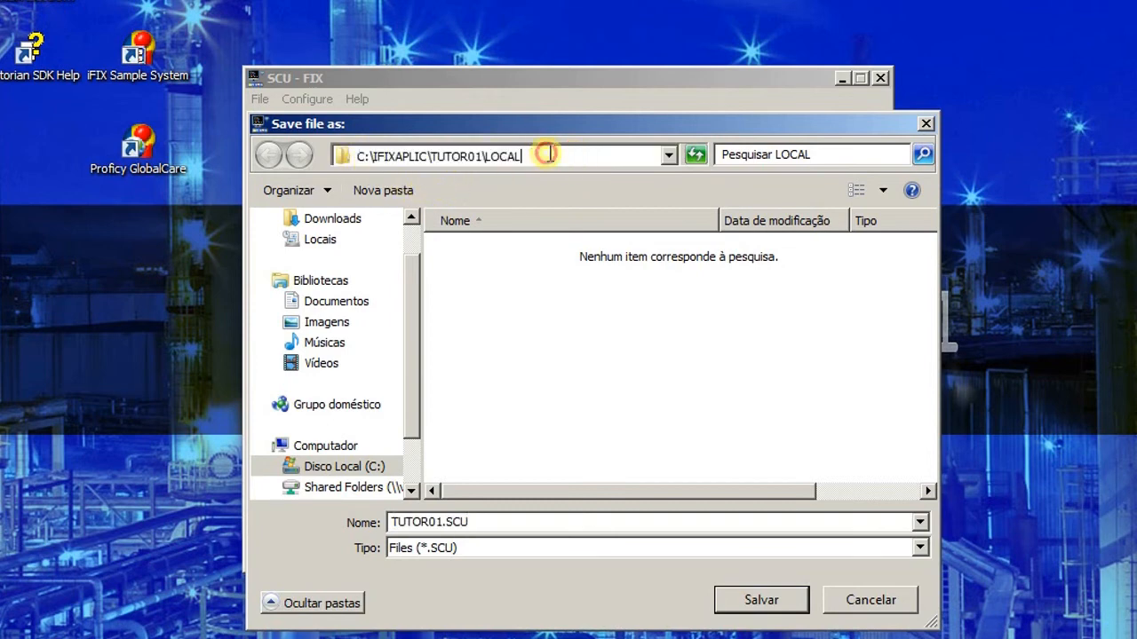
{"action": "left_click", "coordinate": [761, 601]}
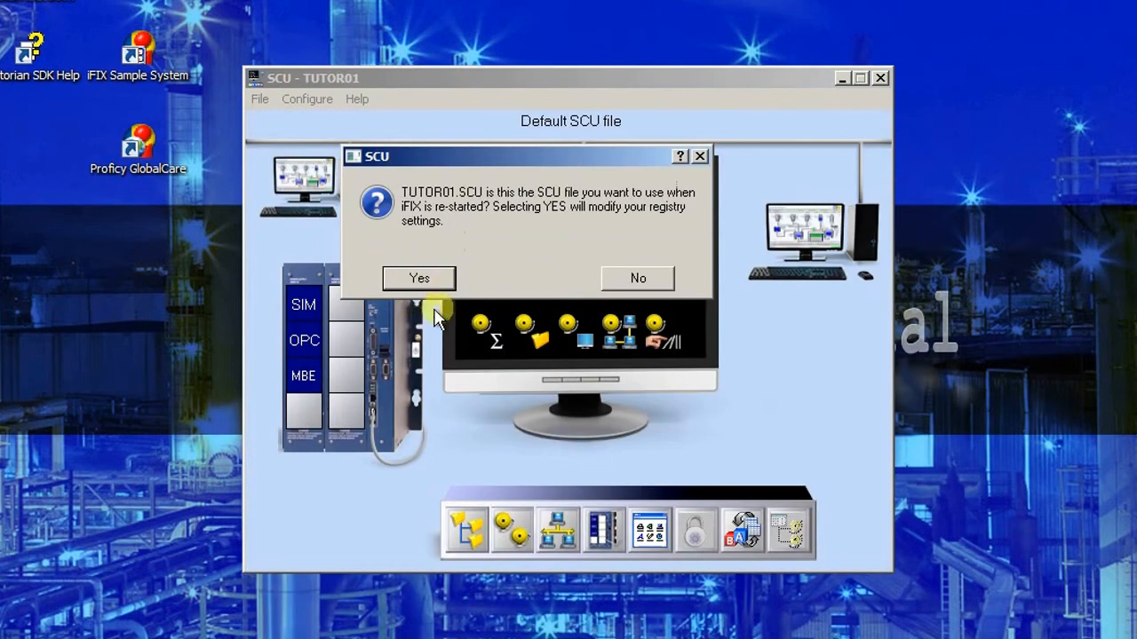
{"action": "left_click_drag", "start_coordinate": [601, 158], "coordinate": [653, 245]}
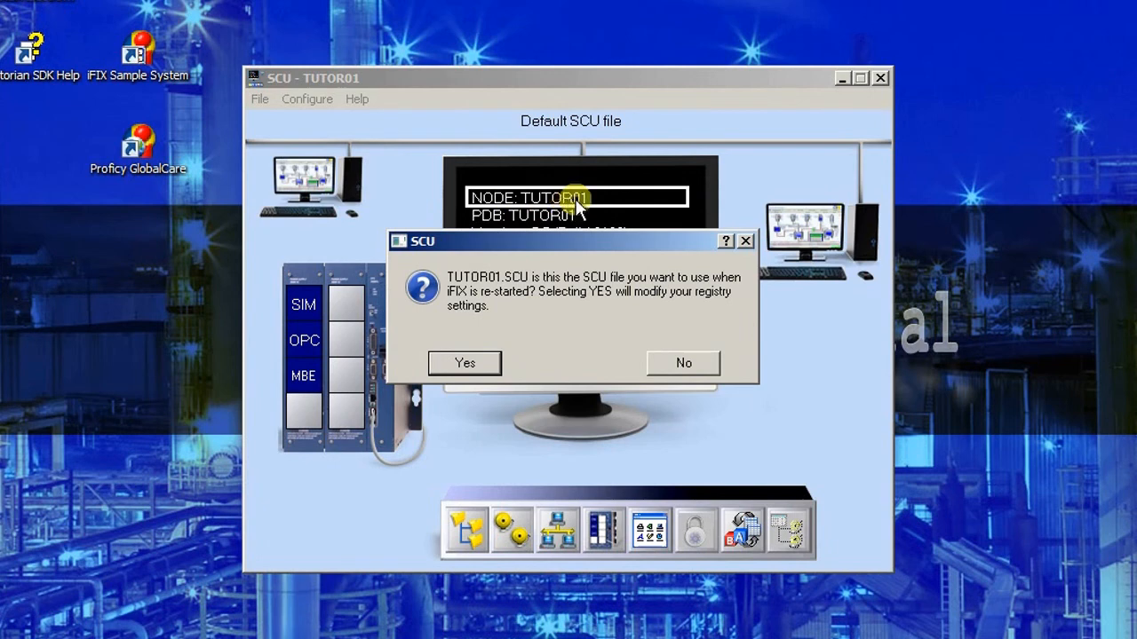
{"action": "left_click", "coordinate": [487, 364]}
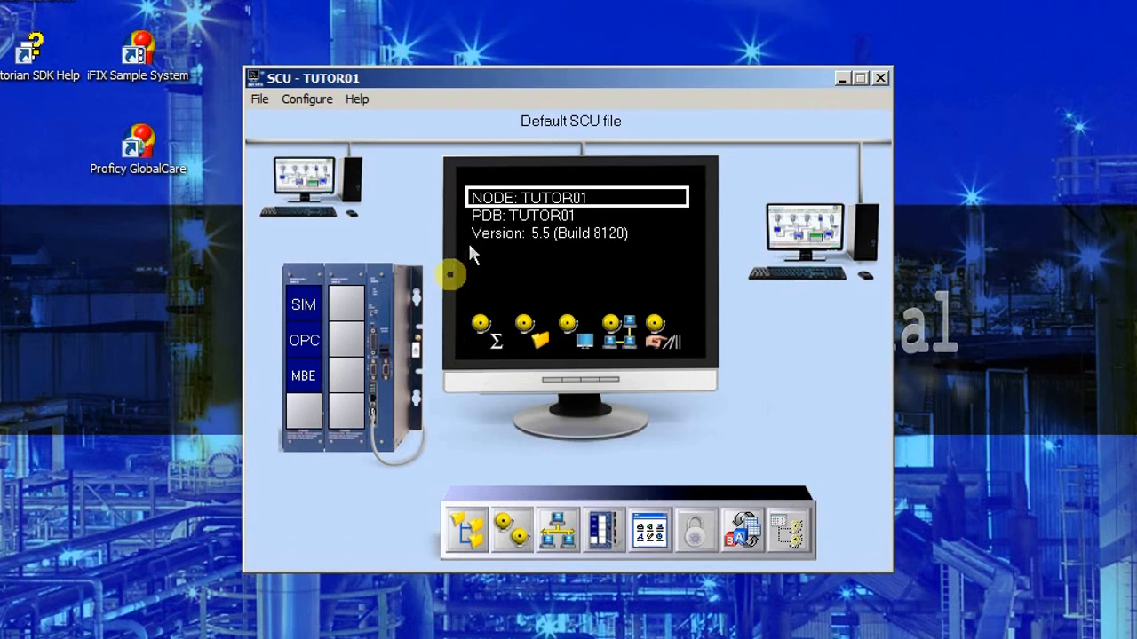
Open the local startup definition, check the full configuration file path, and enable Local Node Alias
{"action": "left_click", "coordinate": [504, 200]}
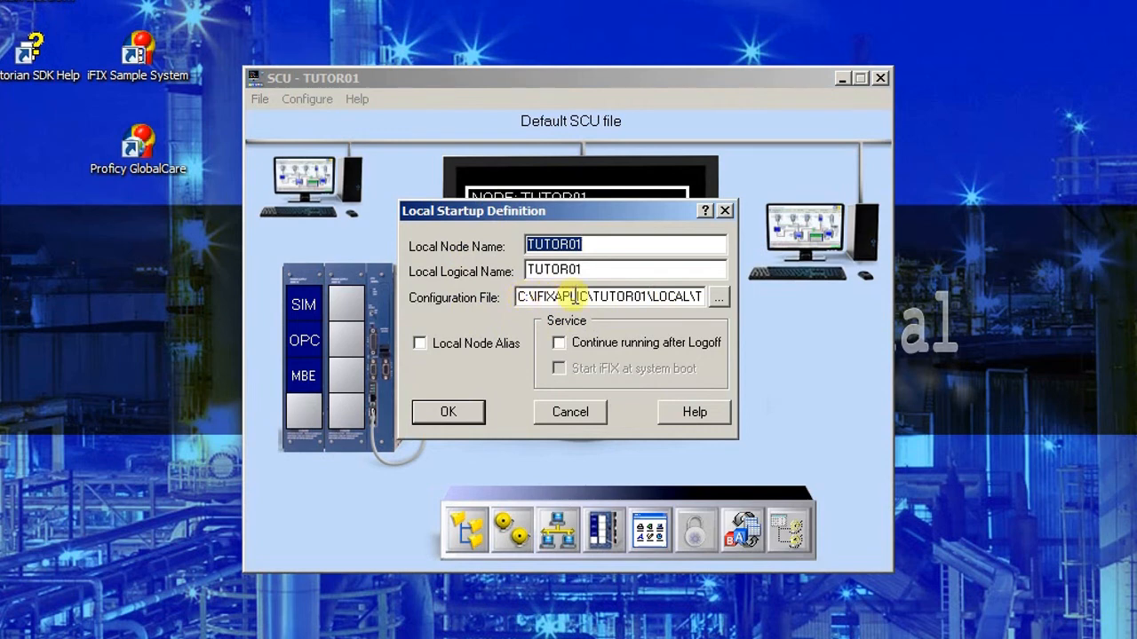
{"action": "left_click_drag", "start_coordinate": [654, 296], "coordinate": [716, 295]}
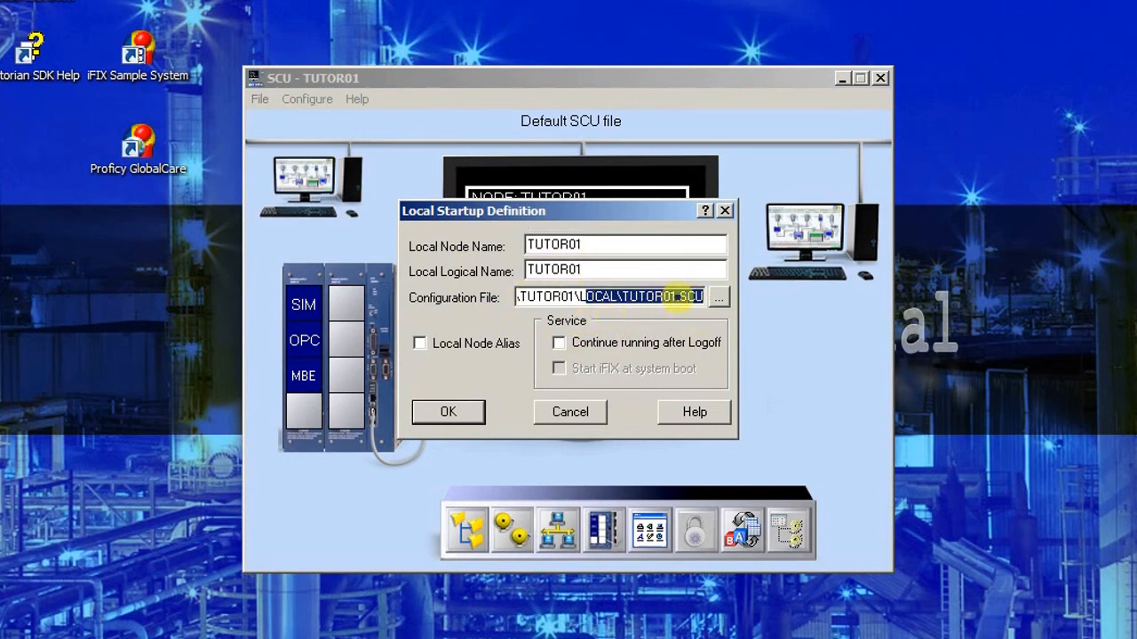
{"action": "left_click", "coordinate": [680, 296]}
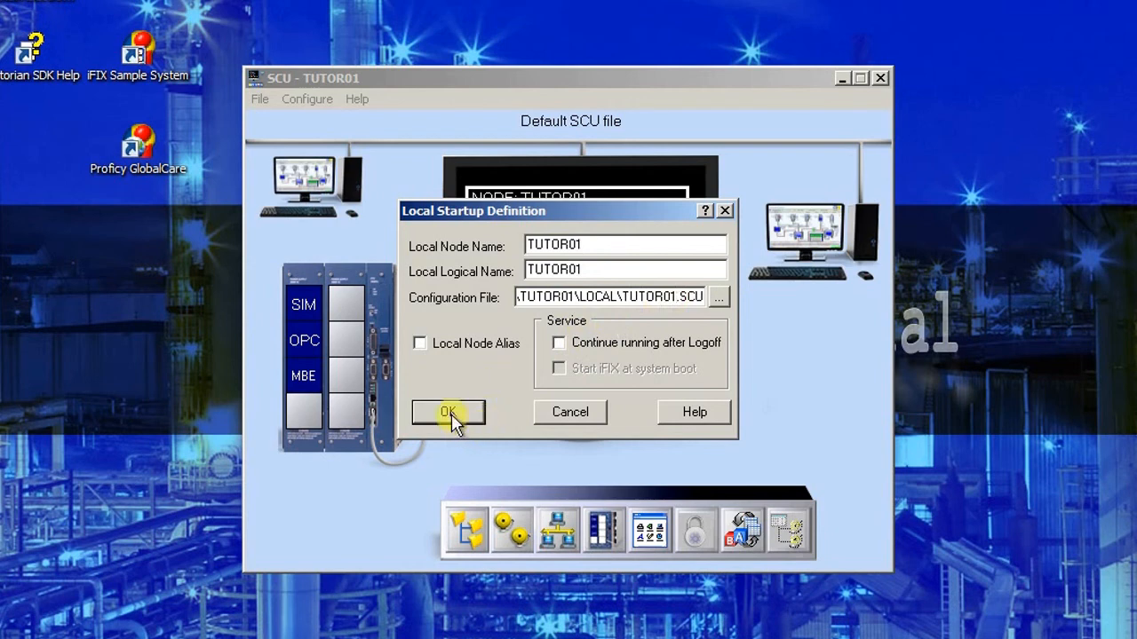
{"action": "left_click", "coordinate": [420, 343]}
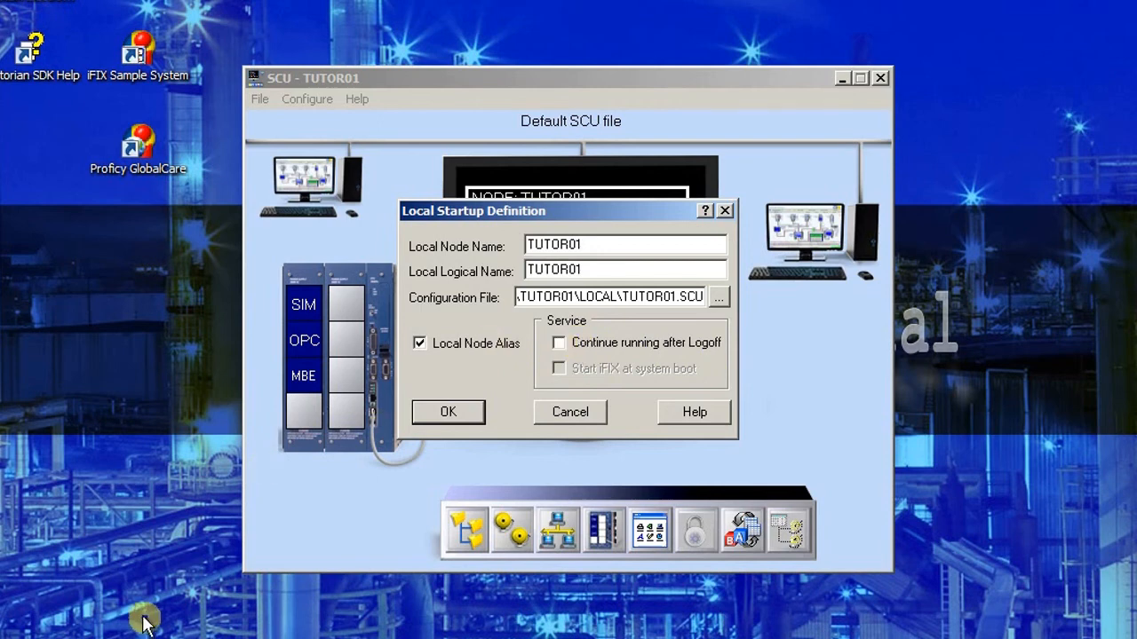
{"action": "left_click", "coordinate": [2, 636]}
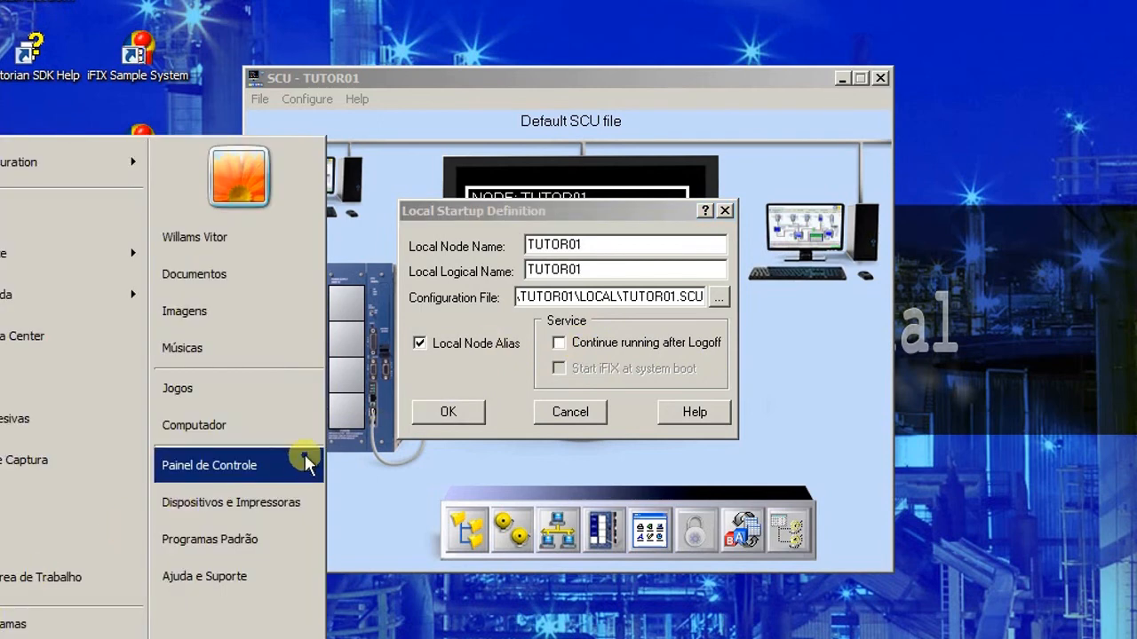
{"action": "left_click", "coordinate": [222, 637]}
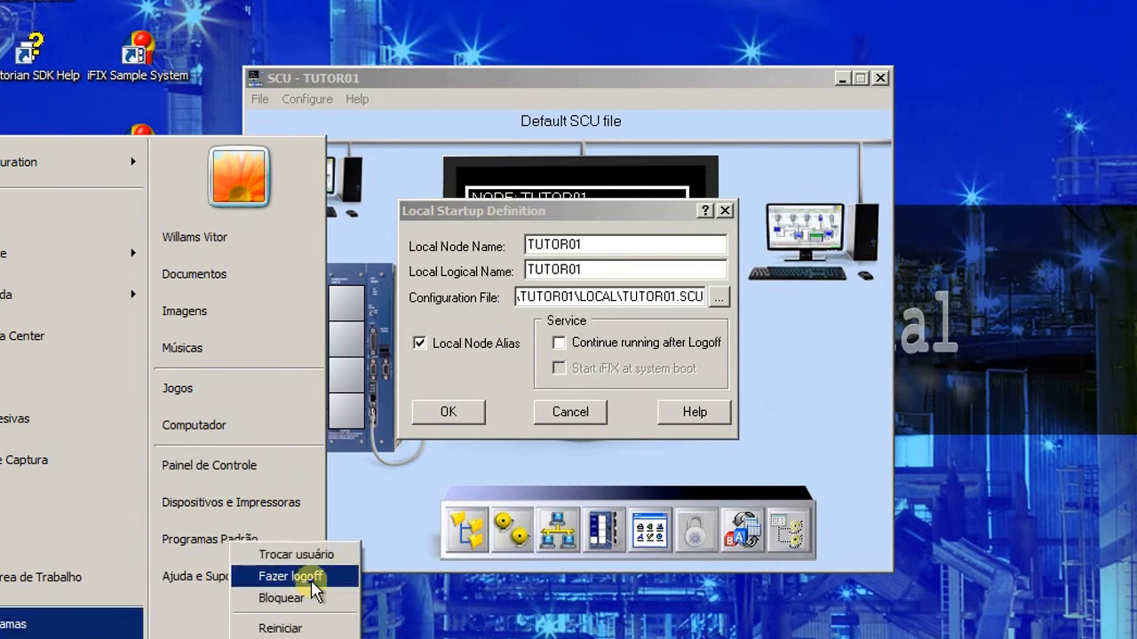
{"action": "left_click", "coordinate": [504, 371]}
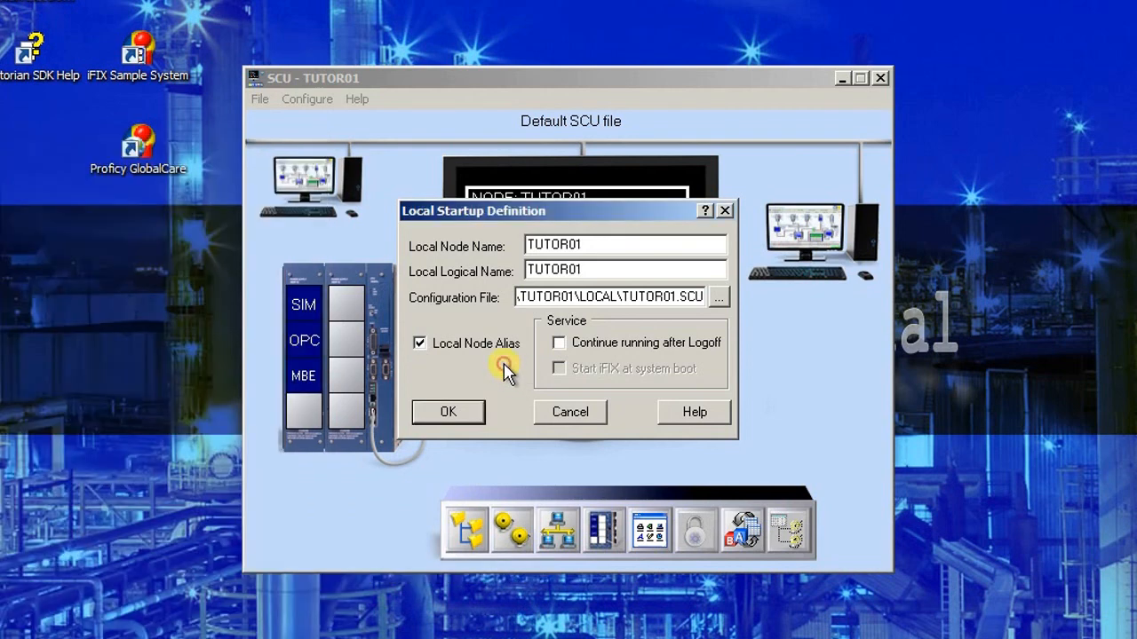
Try the service options Continue running after Logoff and Start iFIX at system boot, and clear both again
{"action": "left_click", "coordinate": [559, 343]}
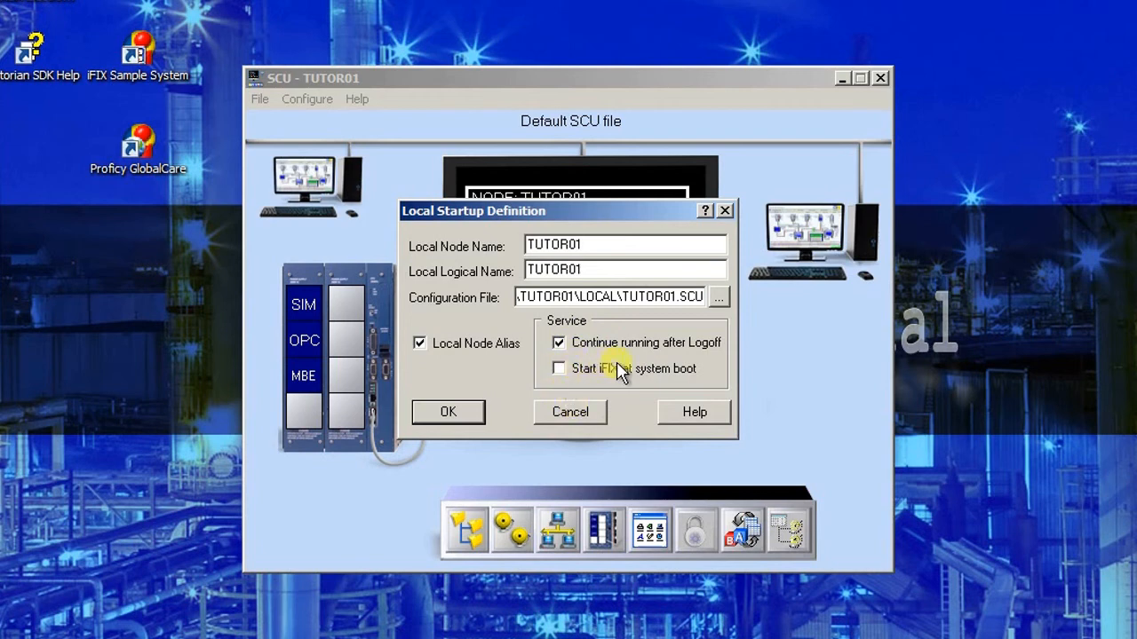
{"action": "left_click", "coordinate": [559, 369]}
{"action": "left_click", "coordinate": [558, 368]}
{"action": "left_click", "coordinate": [559, 343]}
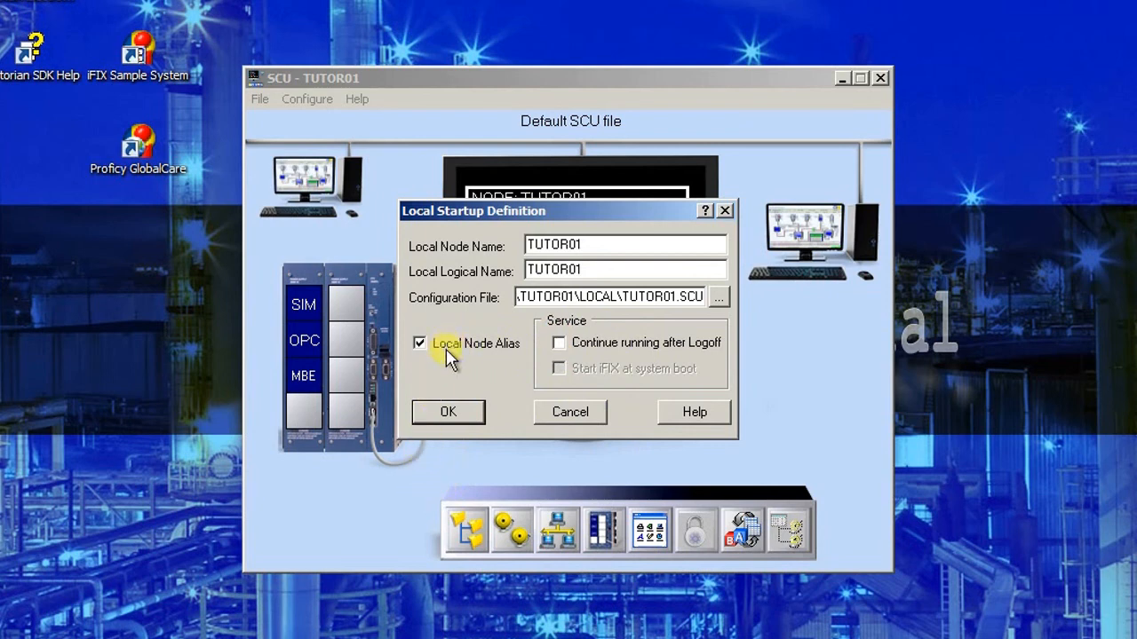
Accept the local startup definition and save the SCU configuration
{"action": "left_click", "coordinate": [466, 412]}
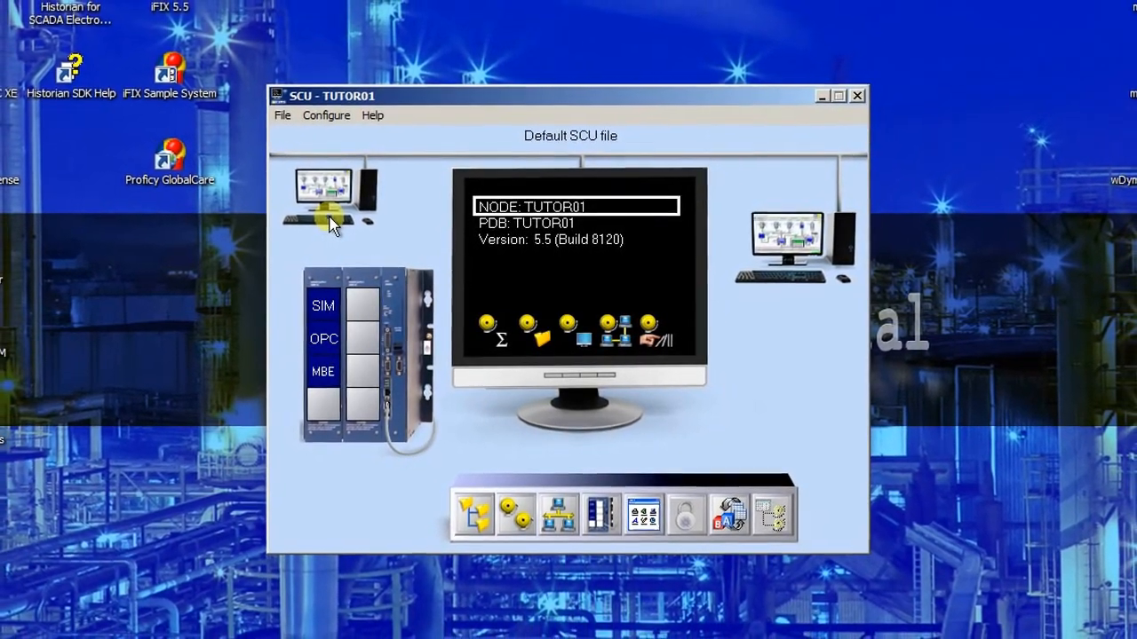
{"action": "left_click", "coordinate": [288, 119]}
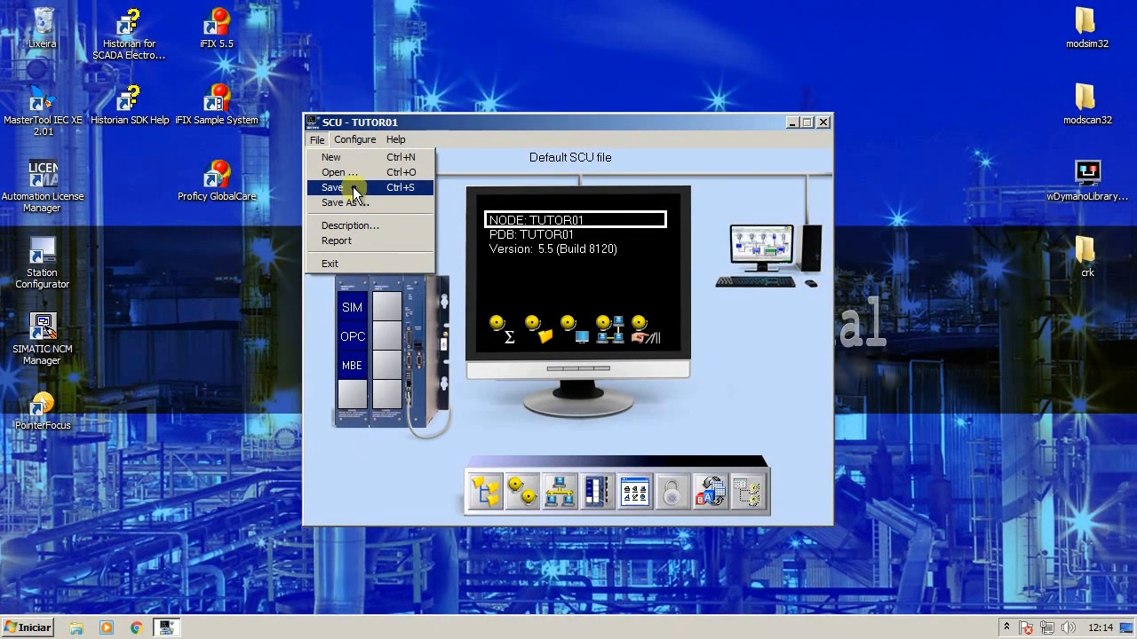
{"action": "left_click", "coordinate": [355, 187]}
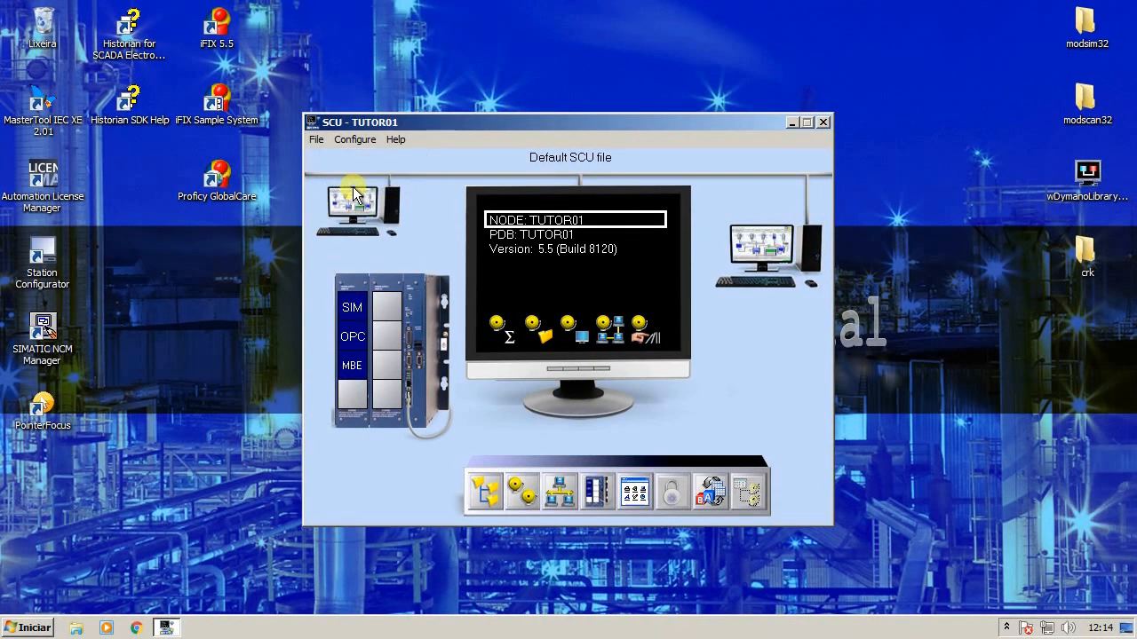
Set the configuration file description to "Configuração node TUTOR01"
{"action": "double_click", "coordinate": [572, 157]}
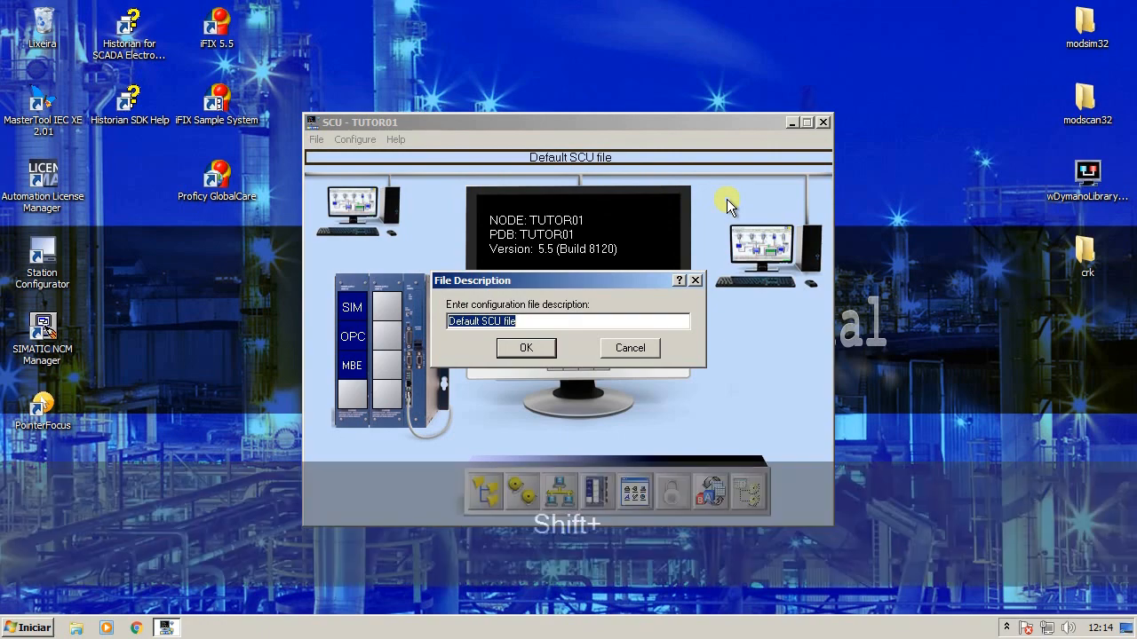
{"action": "type", "text": "Configuração node "}
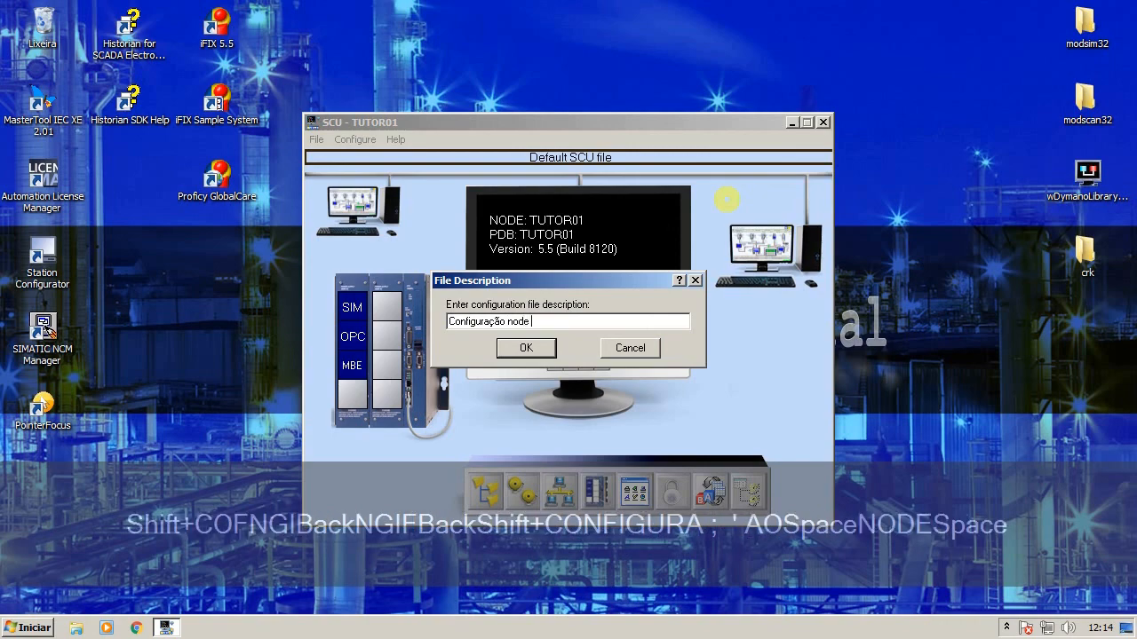
{"action": "type", "text": "TUTOR01"}
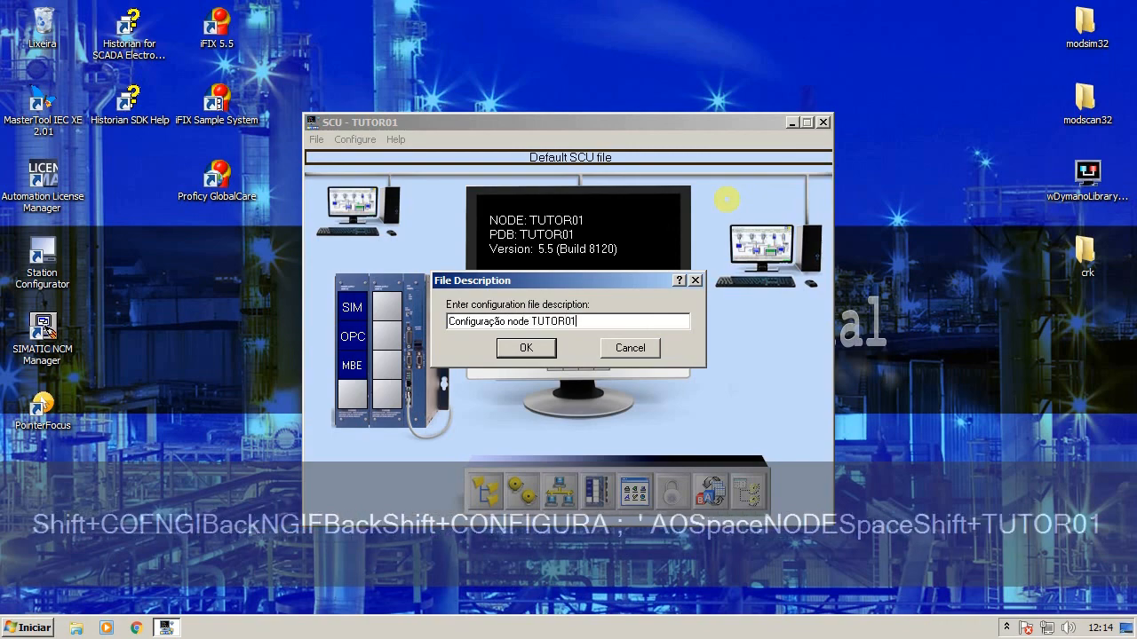
{"action": "left_click", "coordinate": [527, 348]}
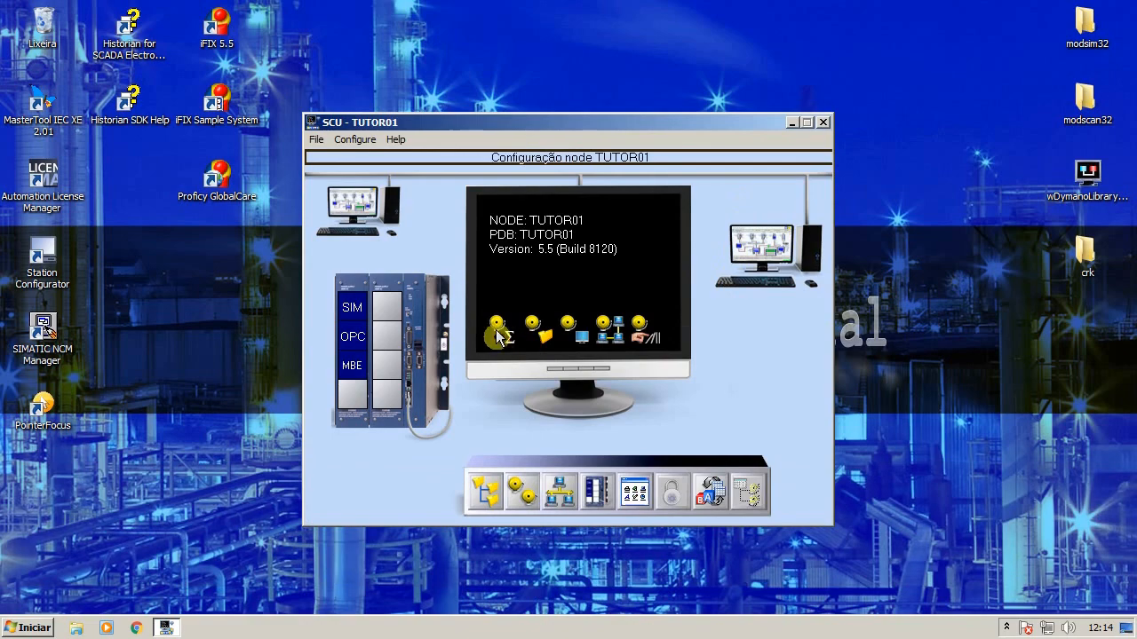
Save the configuration with its new description and close the System Configuration Utility
{"action": "left_click", "coordinate": [315, 139]}
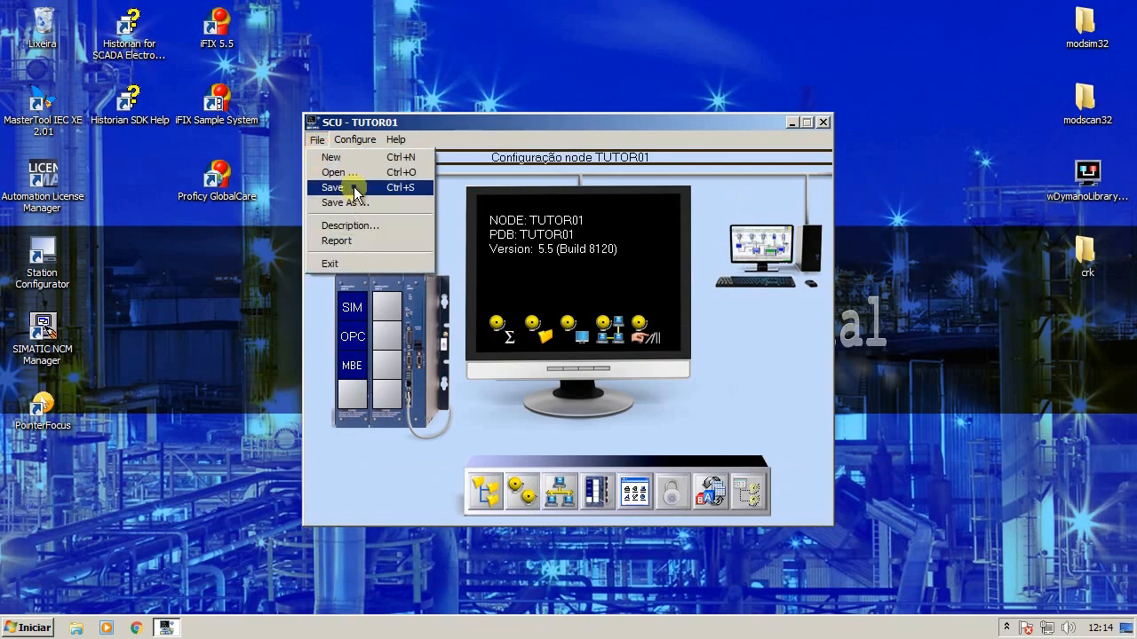
{"action": "left_click", "coordinate": [353, 184]}
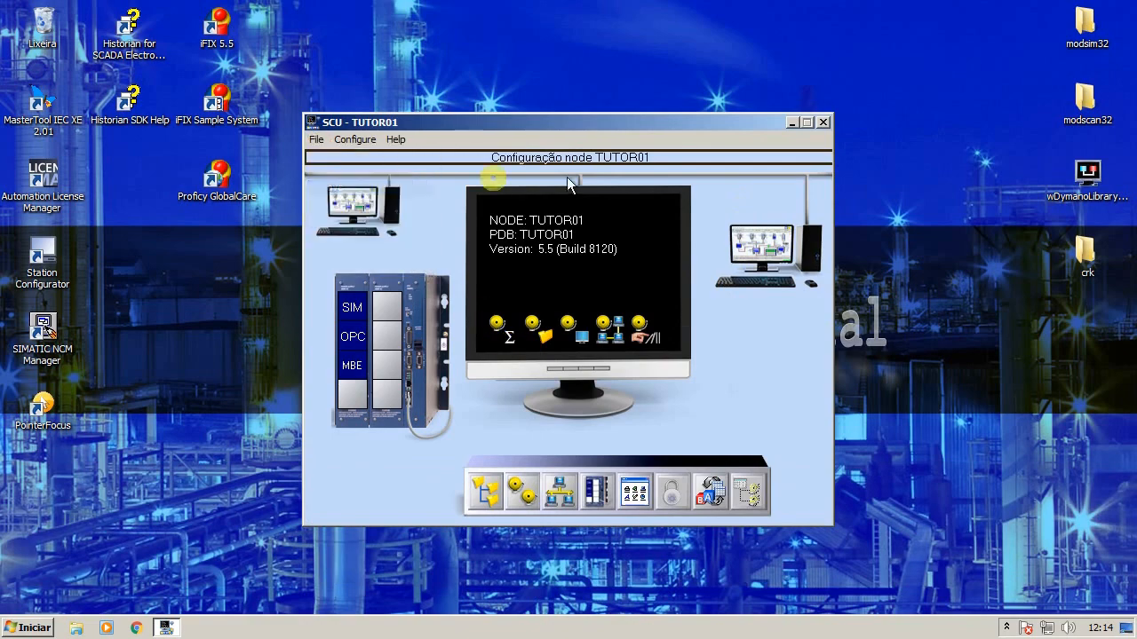
{"action": "left_click", "coordinate": [823, 121]}
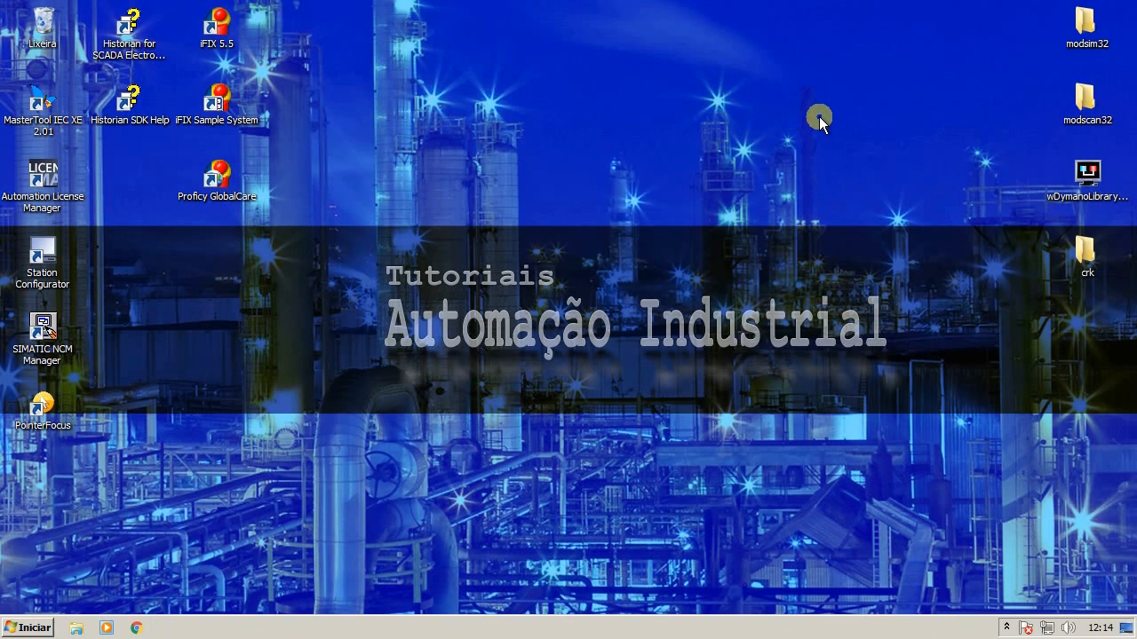